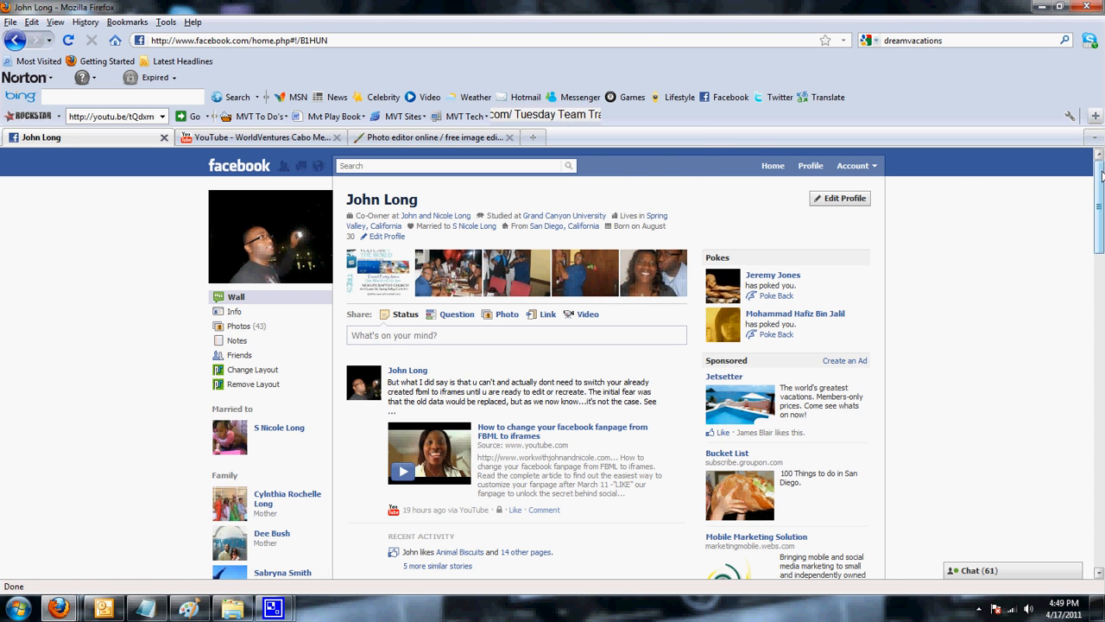
Switch to using Facebook as the Long Vacation page
{"action": "left_click_drag", "start_coordinate": [1101, 235], "coordinate": [1099, 205]}
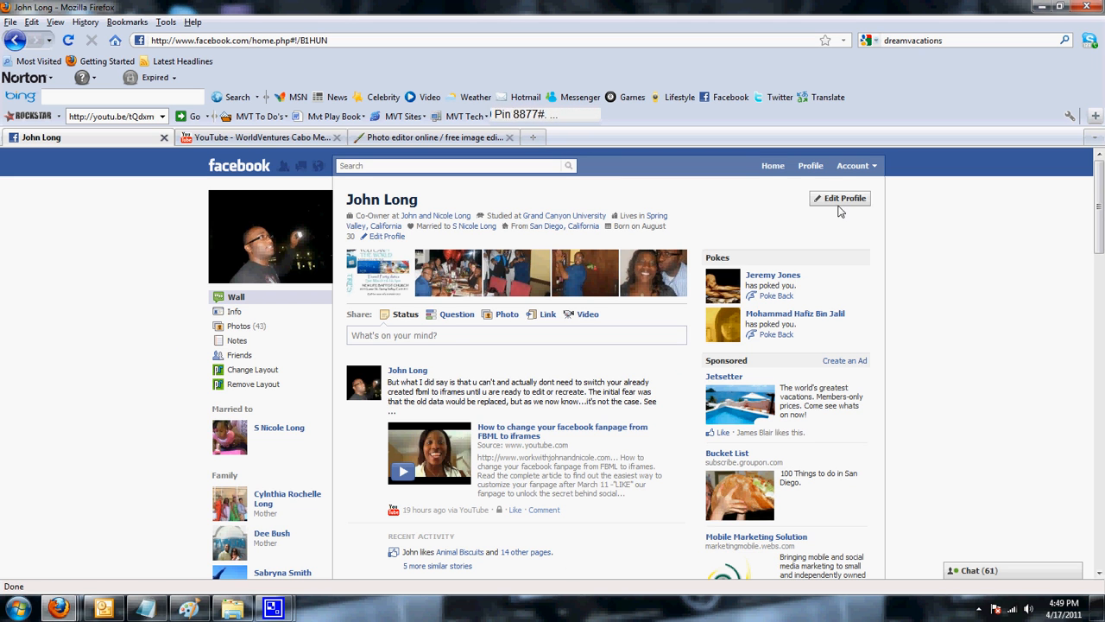
{"action": "left_click", "coordinate": [853, 170]}
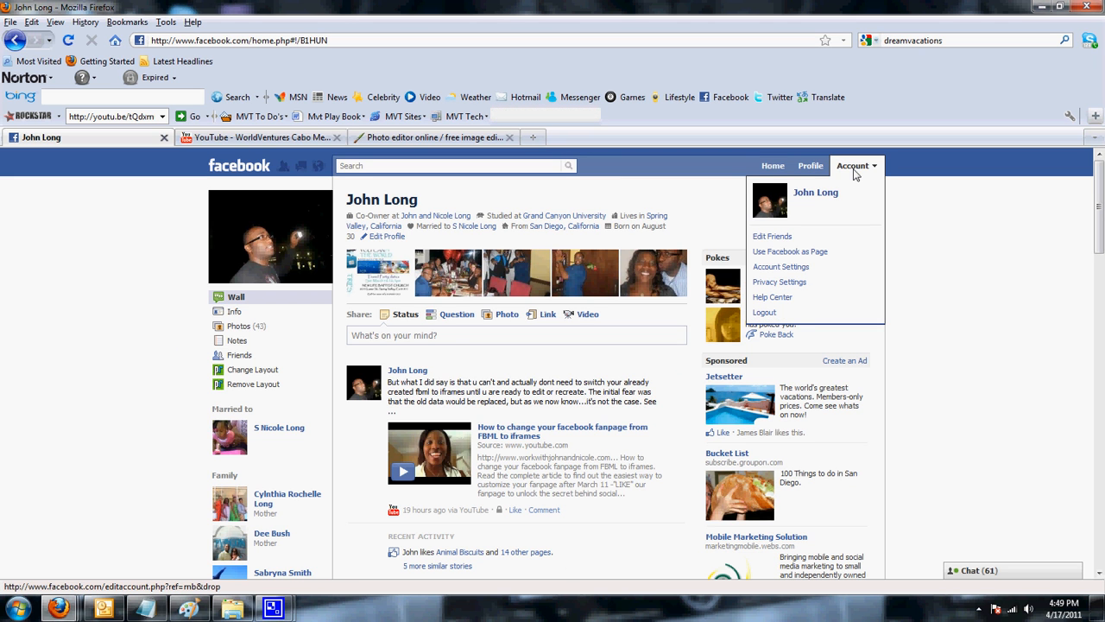
{"action": "left_click", "coordinate": [827, 251]}
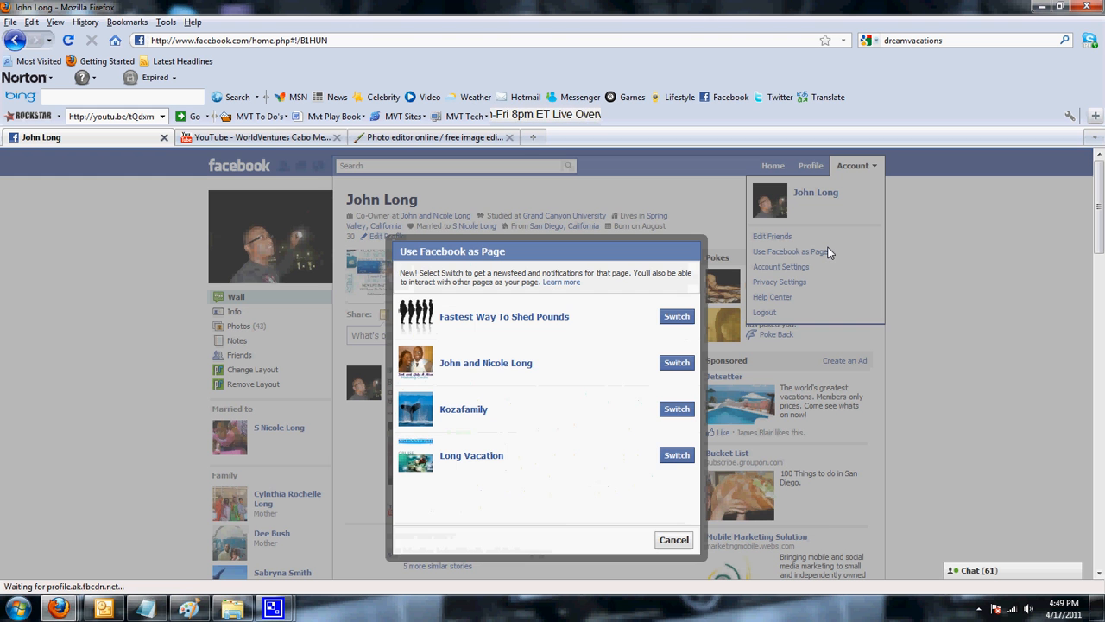
{"action": "left_click", "coordinate": [677, 457]}
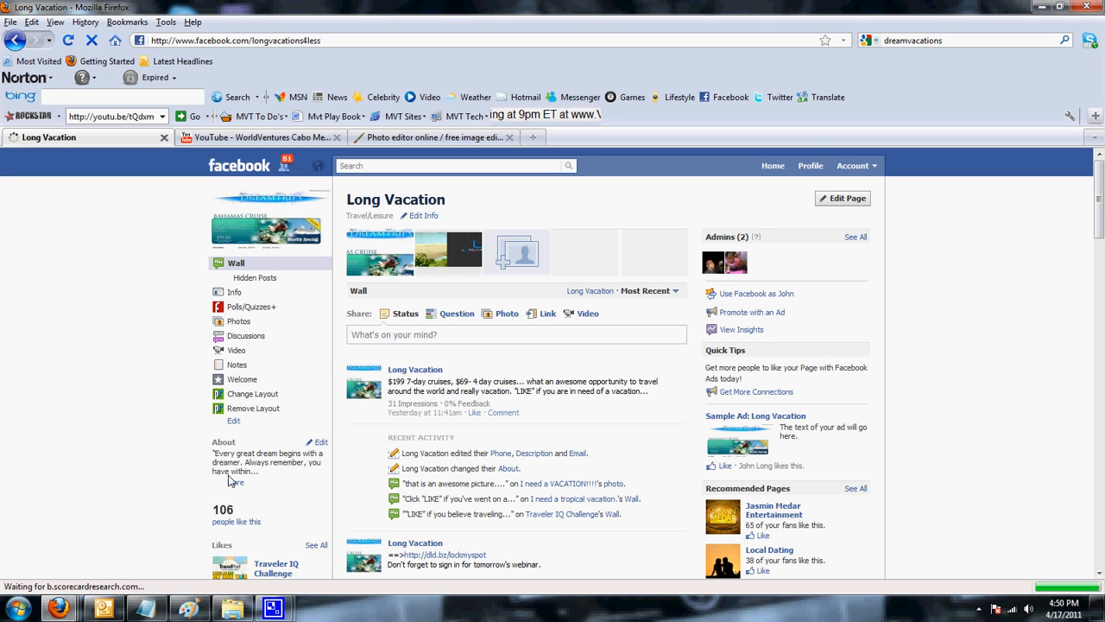
Search Facebook for "st", open the Static HTML: iframe tabs app, and continue to it as the personal profile
{"action": "left_click", "coordinate": [417, 169]}
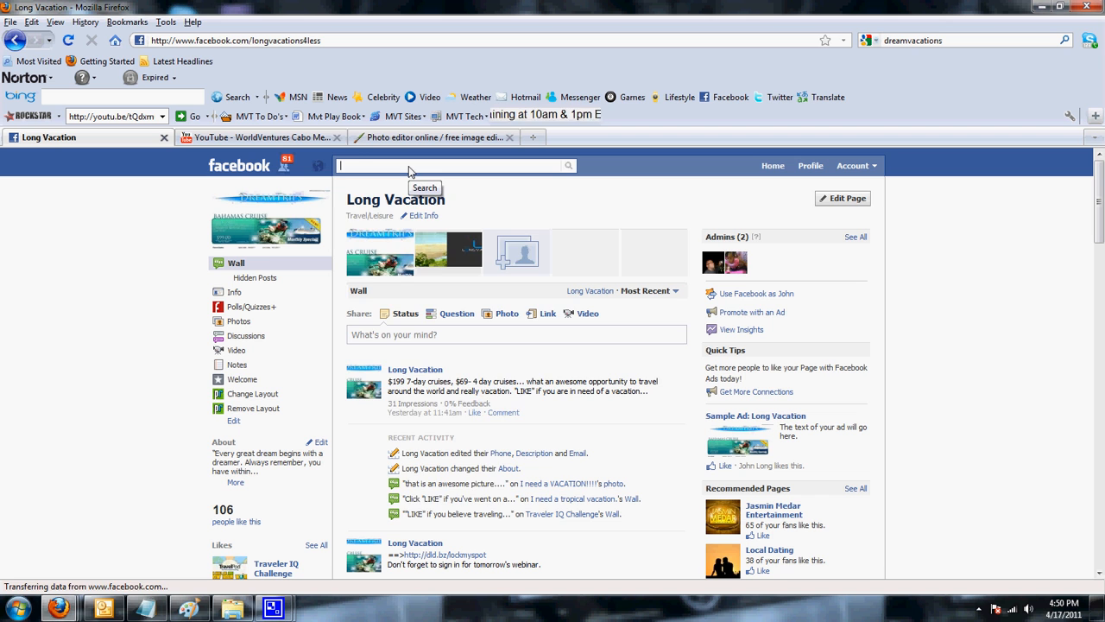
{"action": "type", "text": "st"}
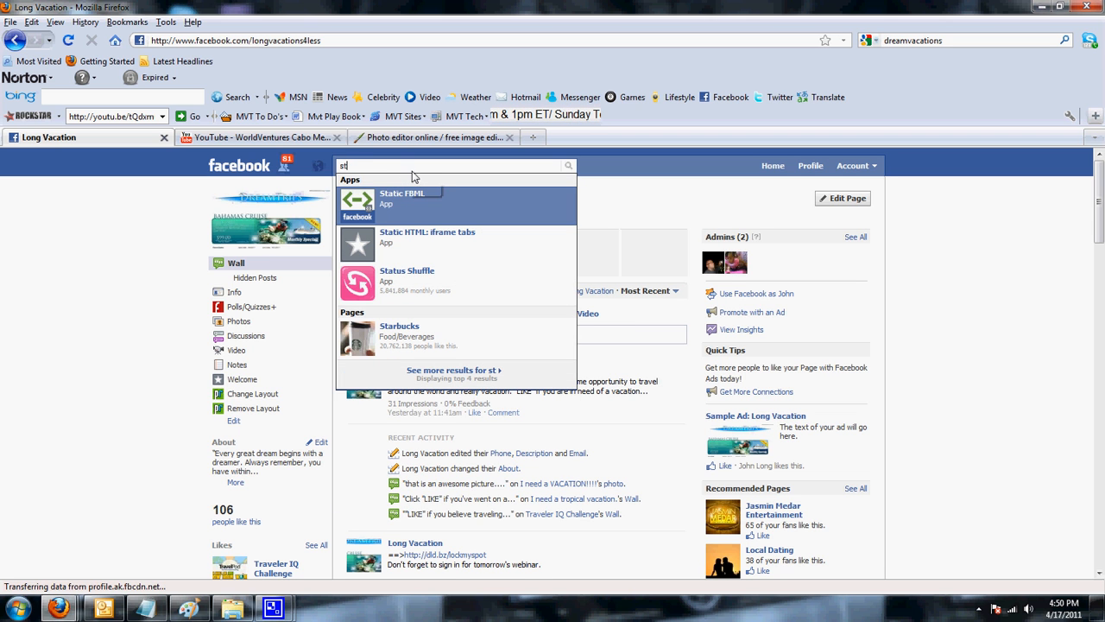
{"action": "left_click", "coordinate": [430, 242]}
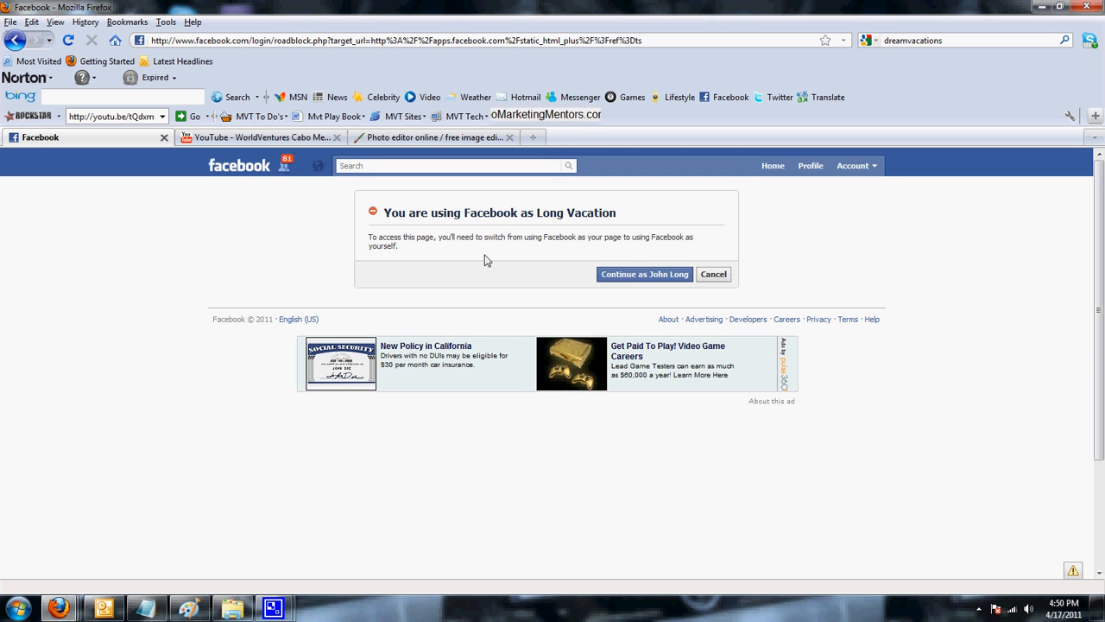
{"action": "left_click", "coordinate": [630, 275]}
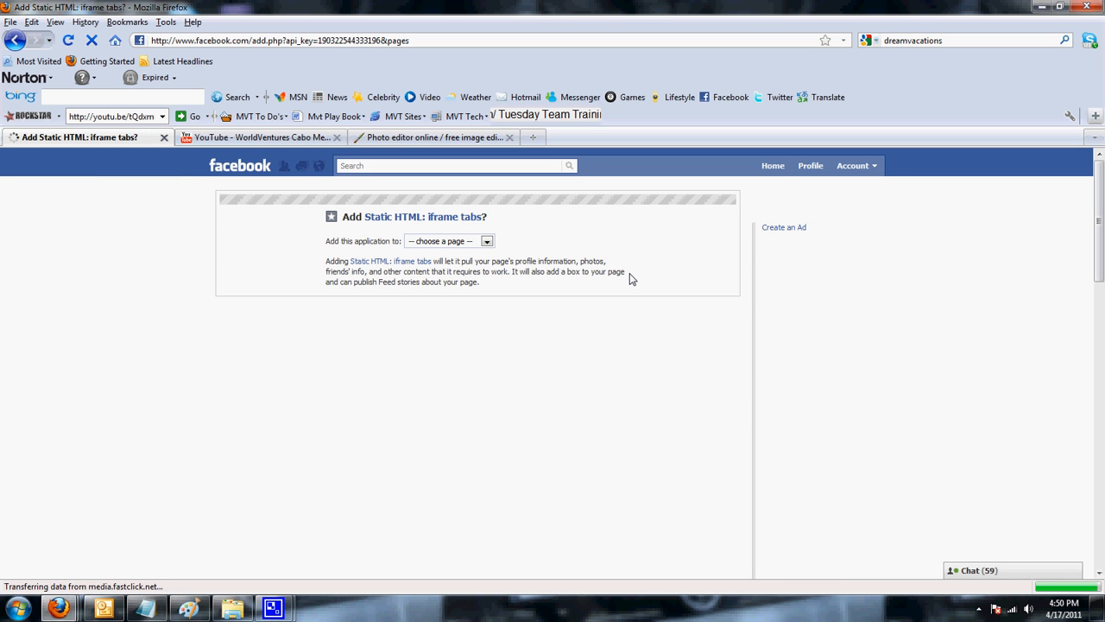
Check which pages the Static HTML: iframe tabs app can be added to without choosing one, and close the page
{"action": "left_click", "coordinate": [487, 242]}
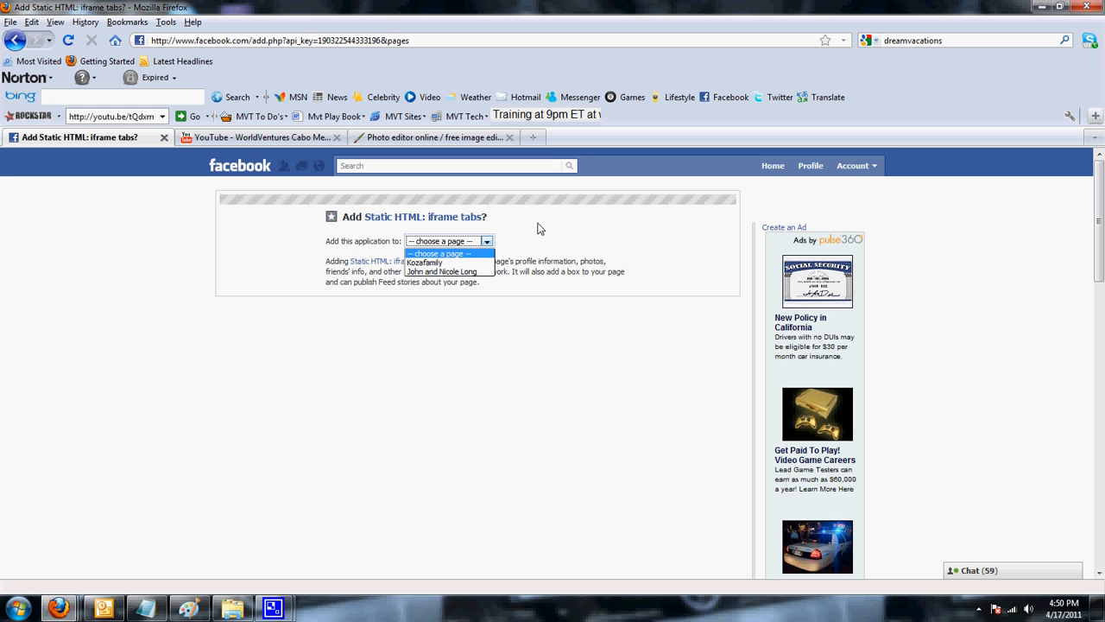
{"action": "left_click", "coordinate": [466, 254]}
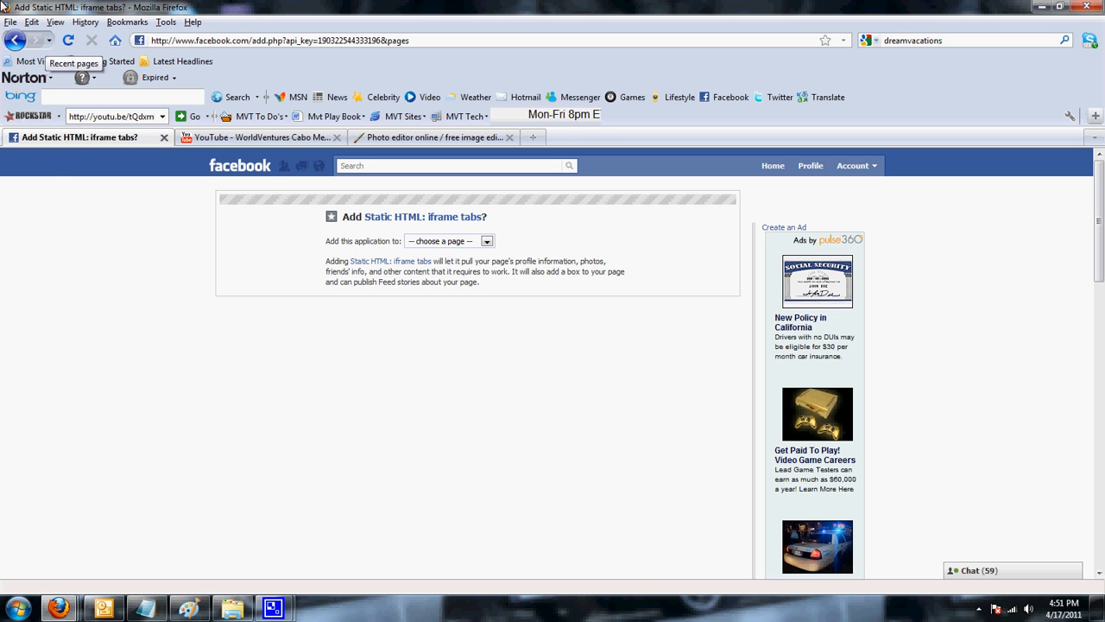
{"action": "left_click", "coordinate": [164, 137]}
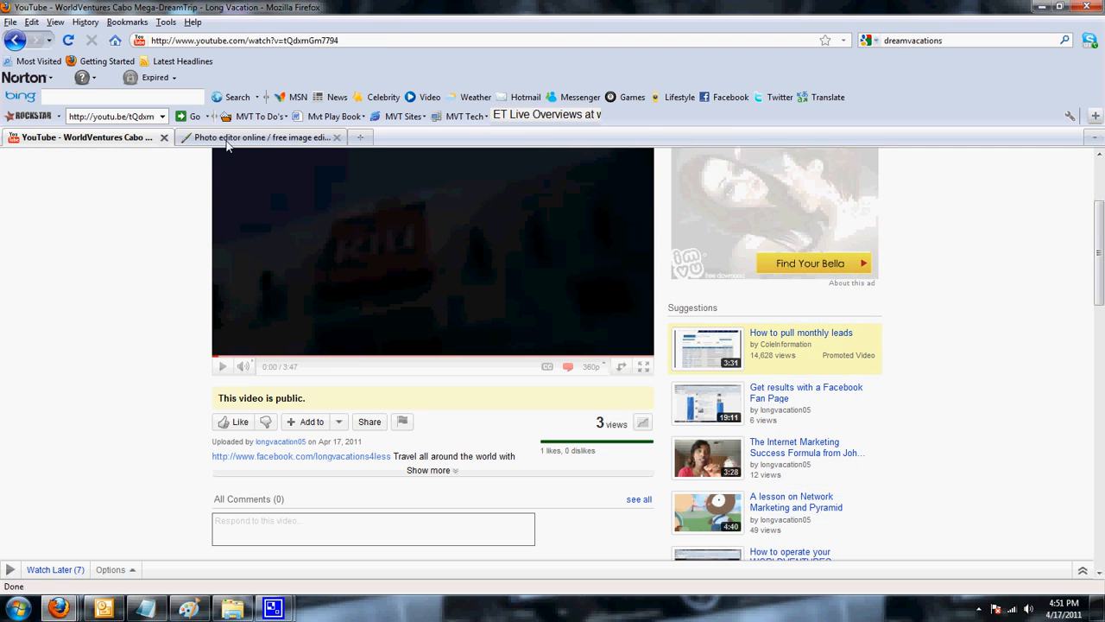
{"action": "left_click", "coordinate": [360, 138]}
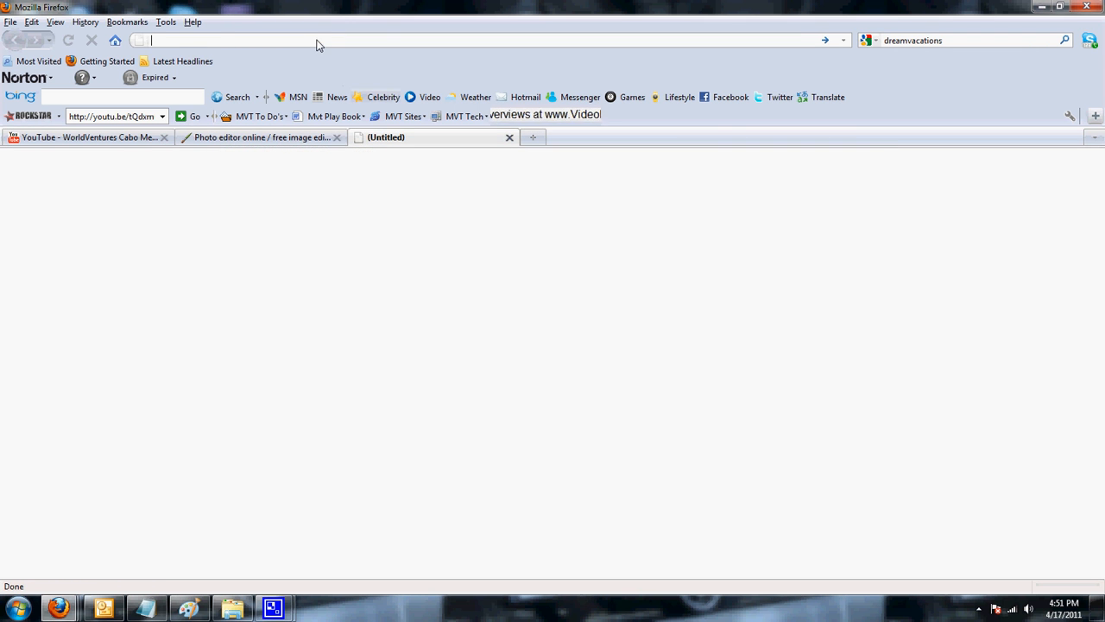
{"action": "type", "text": "www.facewboo"}
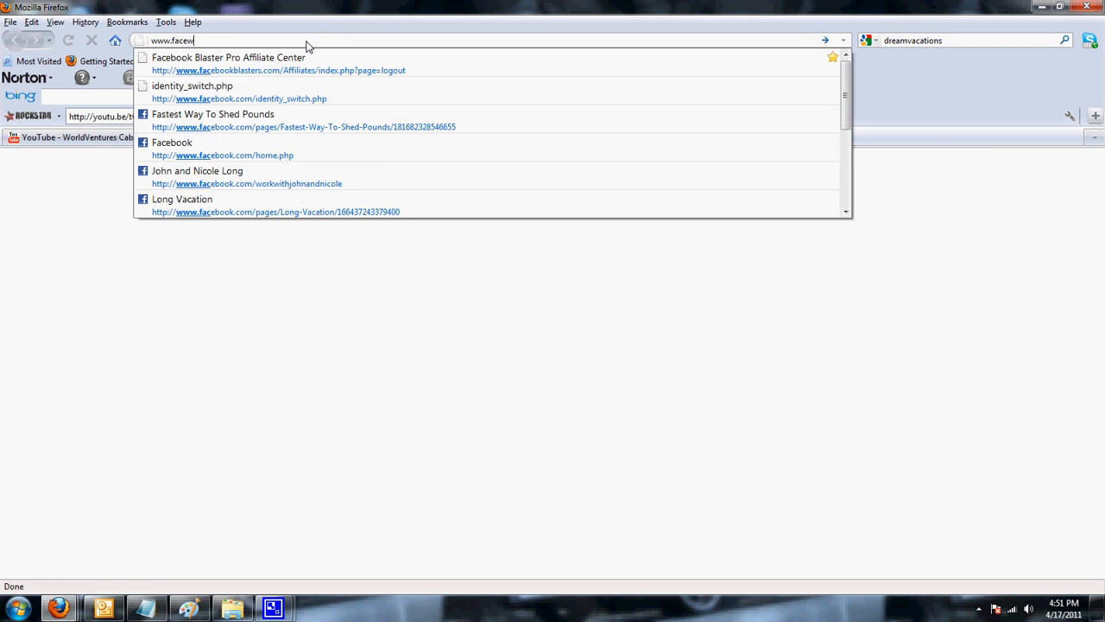
{"action": "key", "text": "BackSpace"}
{"action": "key", "text": "BackSpace"}
{"action": "key", "text": "BackSpace"}
{"action": "key", "text": "BackSpace"}
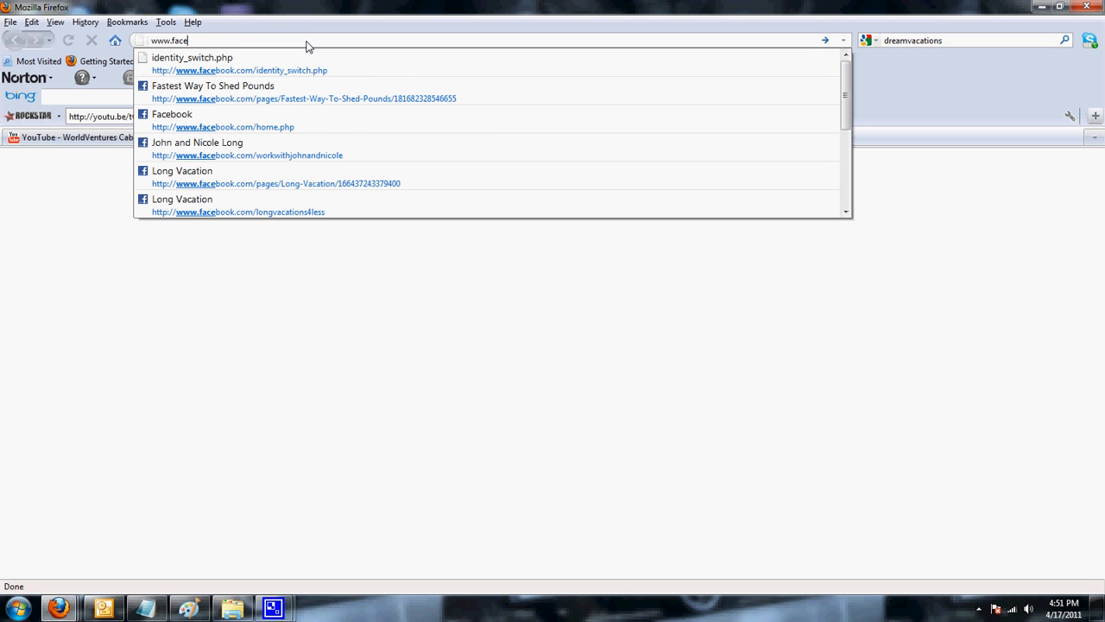
{"action": "type", "text": "book.com"}
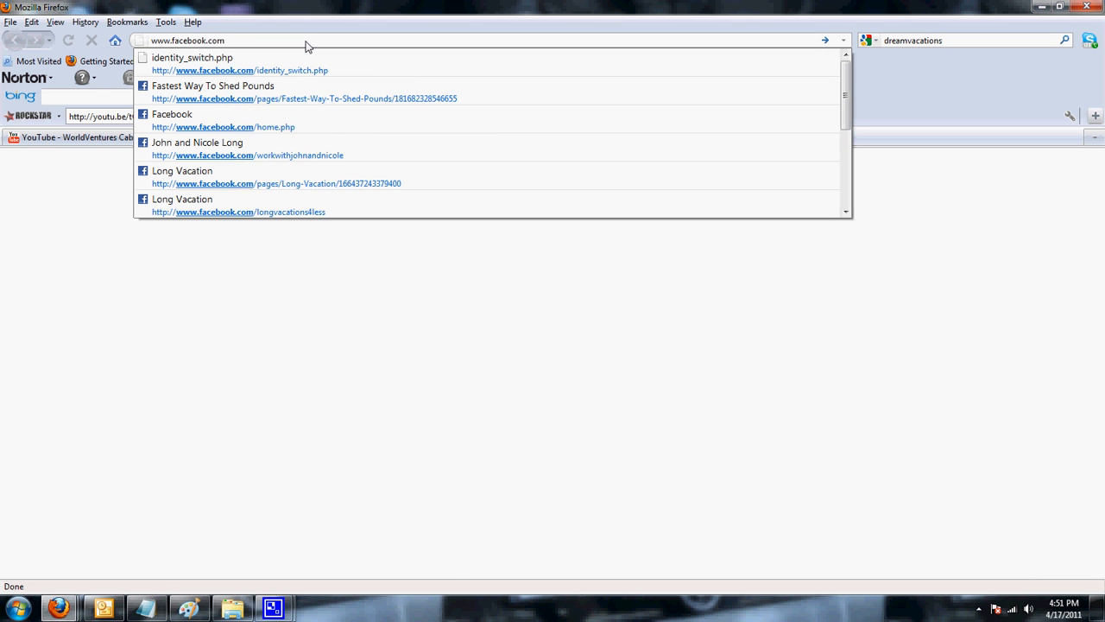
{"action": "key", "text": "Return"}
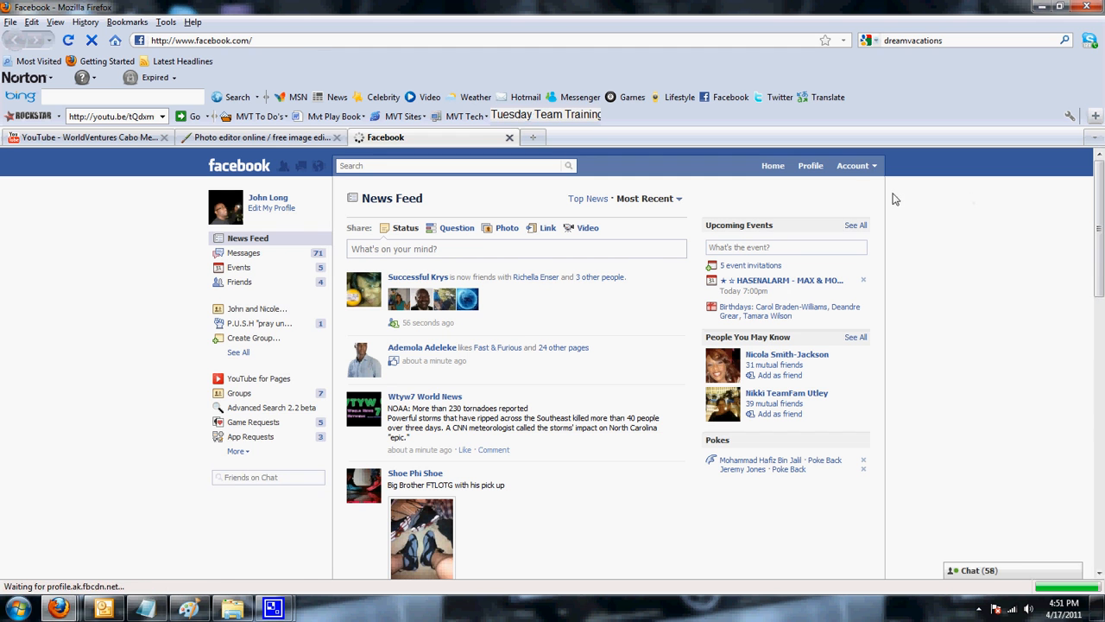
Use Facebook as the Long Vacation page again from the newly opened news feed
{"action": "left_click", "coordinate": [855, 165]}
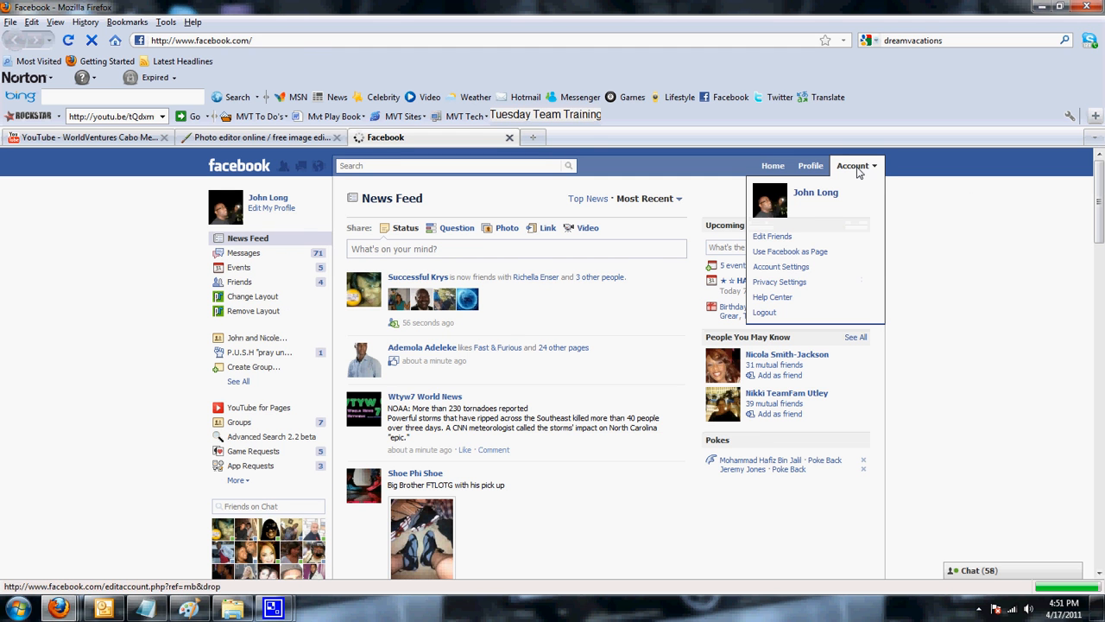
{"action": "left_click", "coordinate": [815, 252]}
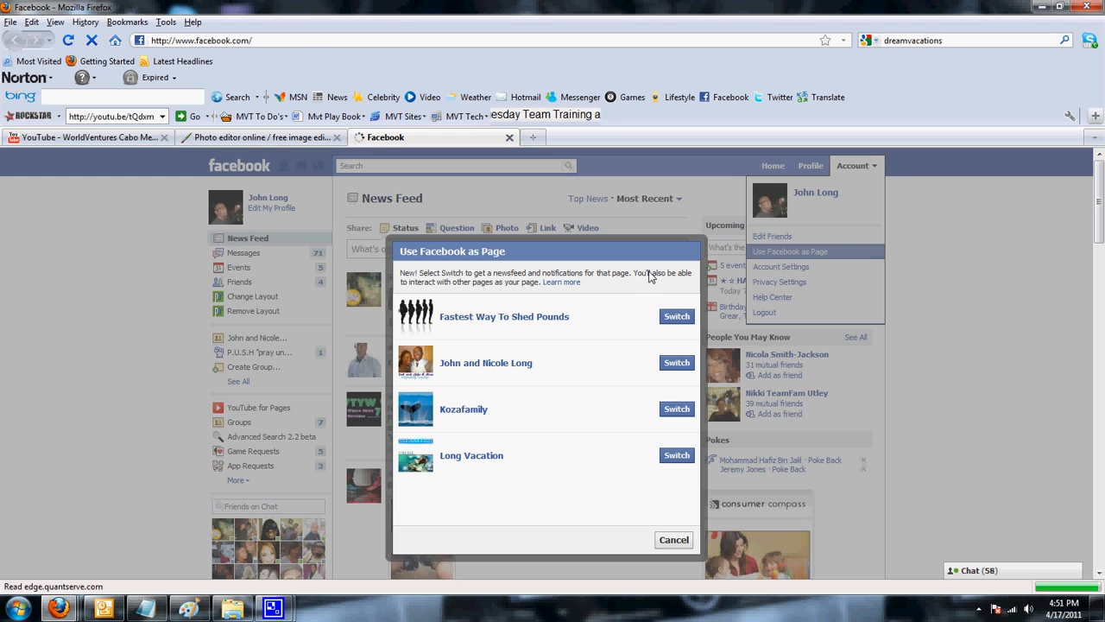
{"action": "left_click", "coordinate": [675, 458]}
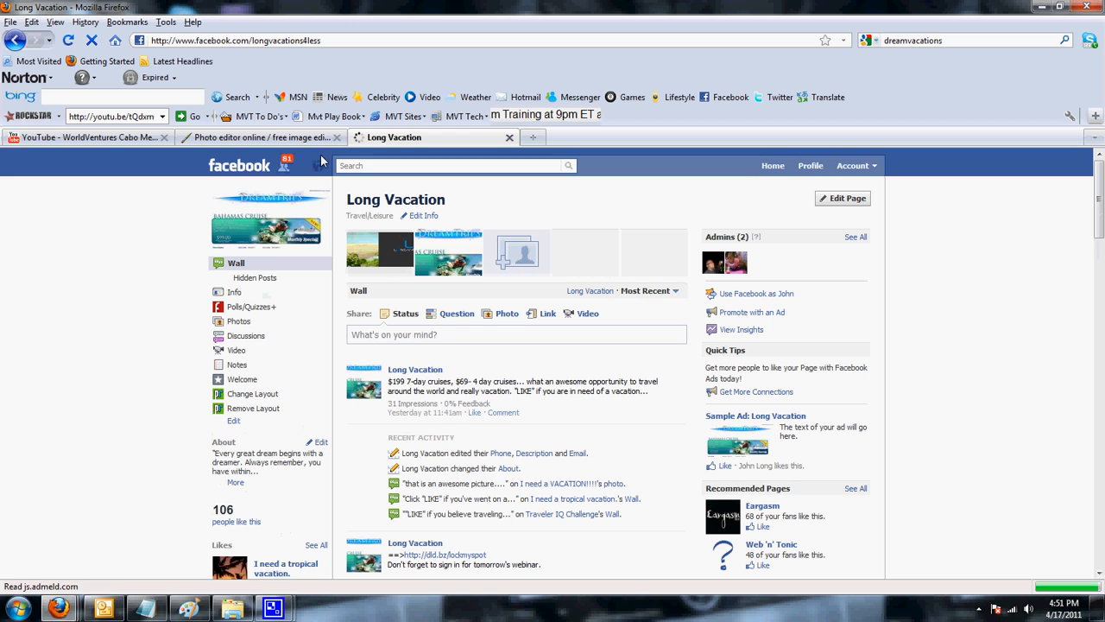
Open the Long Vacation page's Welcome section, review both HTML content boxes, and highlight the code in the main content box
{"action": "left_click", "coordinate": [233, 381]}
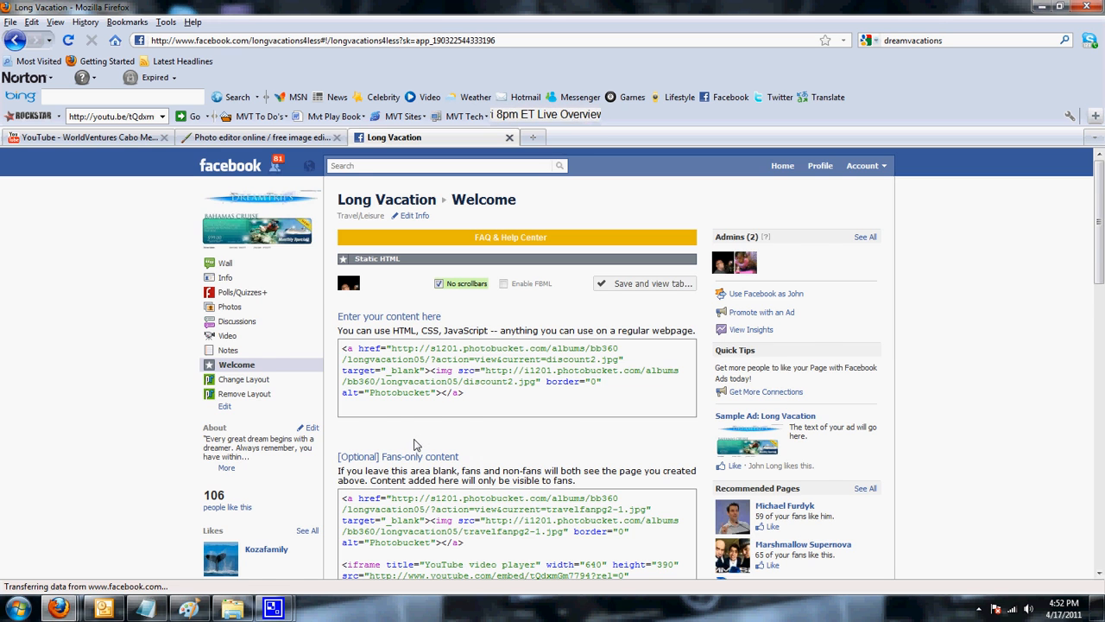
{"action": "scroll", "coordinate": [415, 442], "scroll_direction": "down", "scroll_amount": 3}
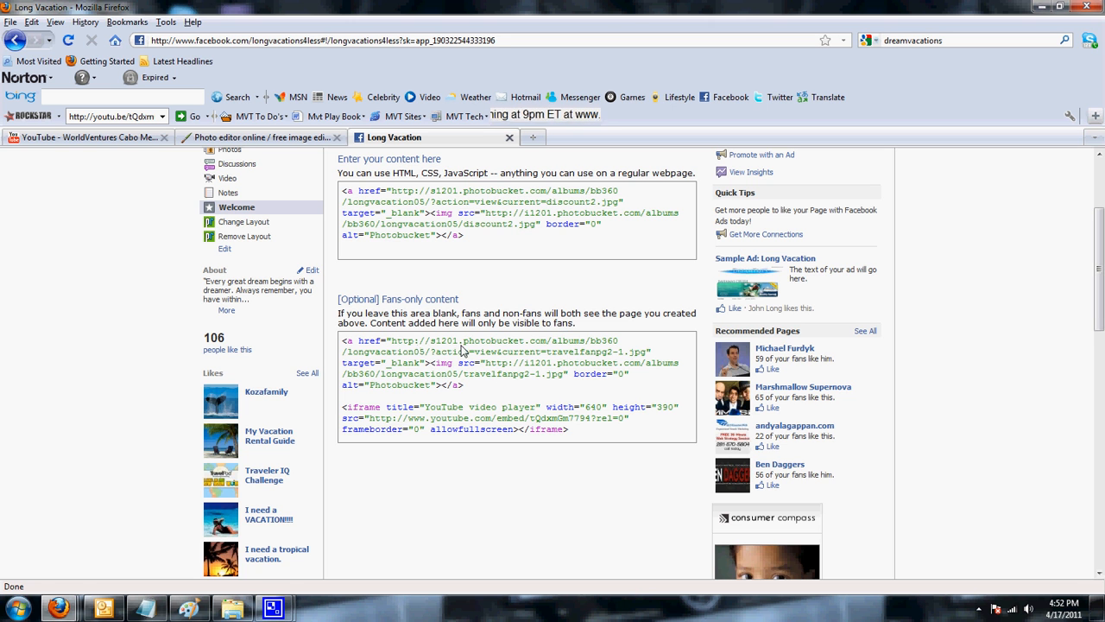
{"action": "scroll", "coordinate": [518, 272], "scroll_direction": "up", "scroll_amount": 2}
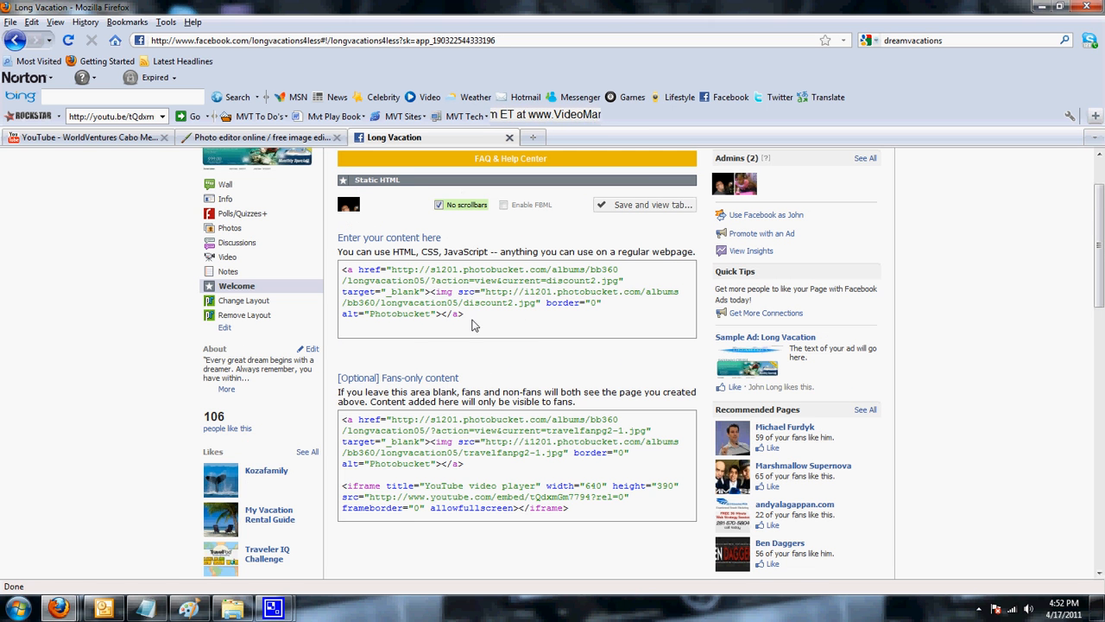
{"action": "left_click_drag", "start_coordinate": [473, 325], "coordinate": [318, 267]}
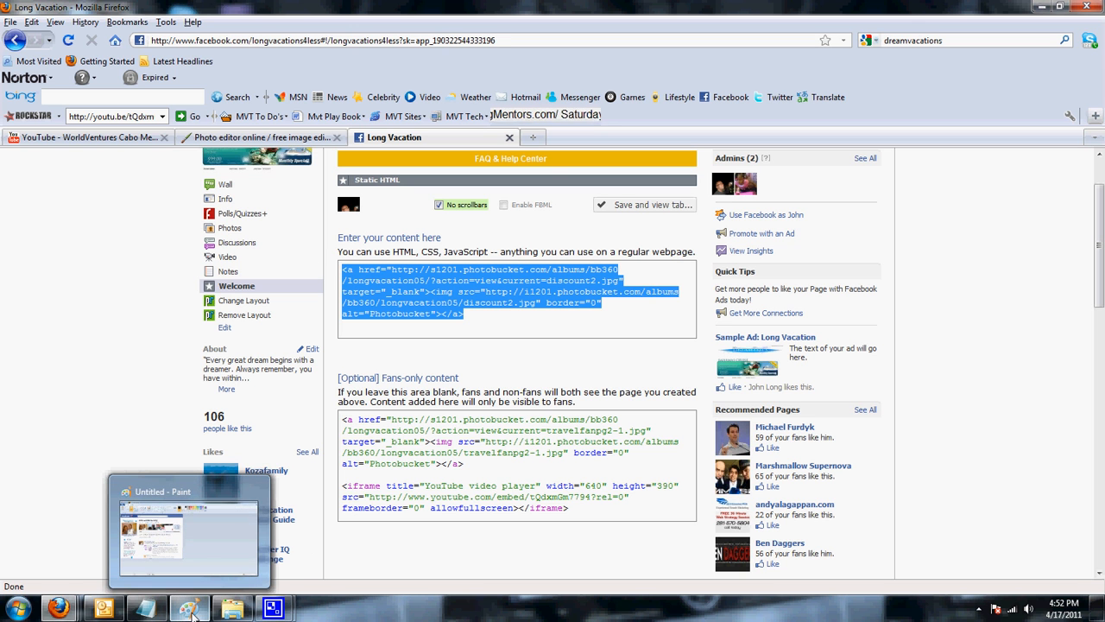
Switch to the Pixlr photo editor, highlight its site address, and activate the Zoom tool
{"action": "left_click", "coordinate": [247, 137]}
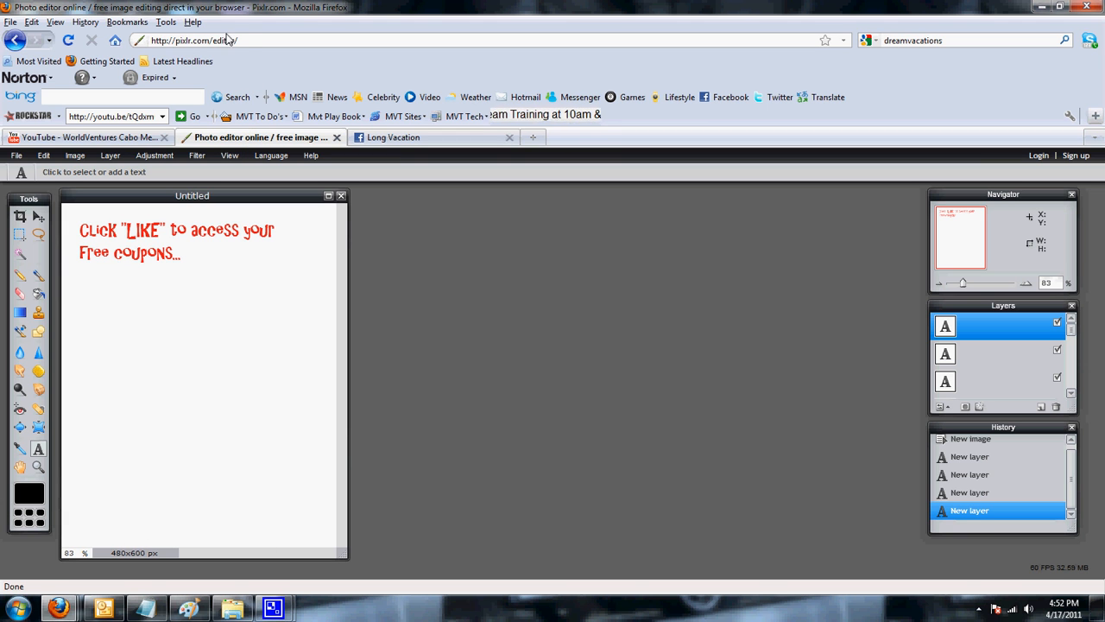
{"action": "left_click_drag", "start_coordinate": [210, 44], "coordinate": [175, 43]}
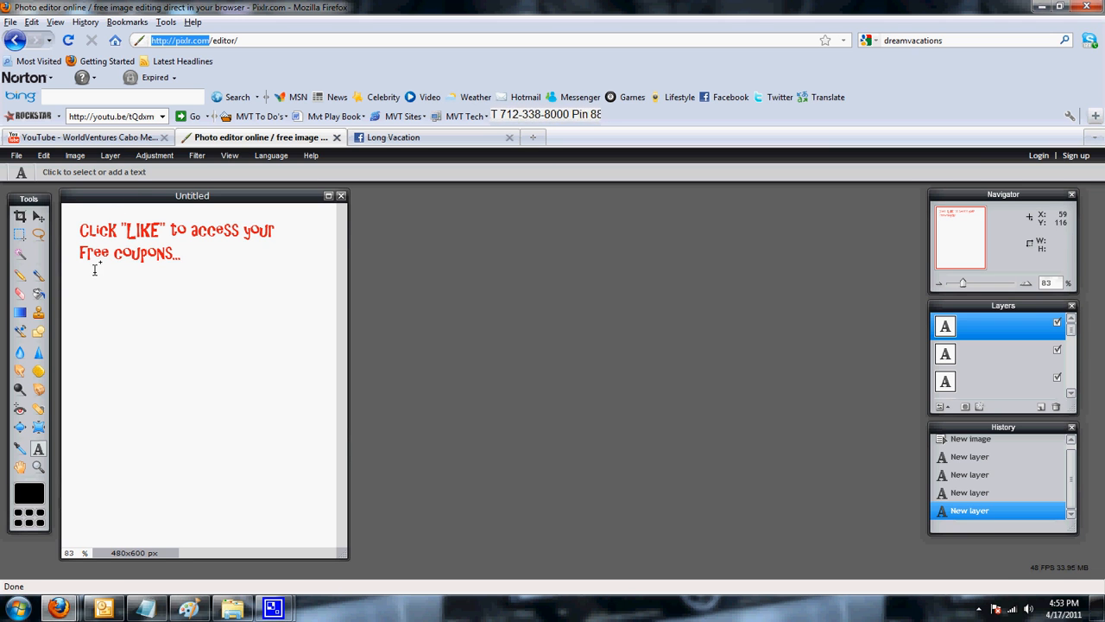
{"action": "left_click", "coordinate": [38, 466]}
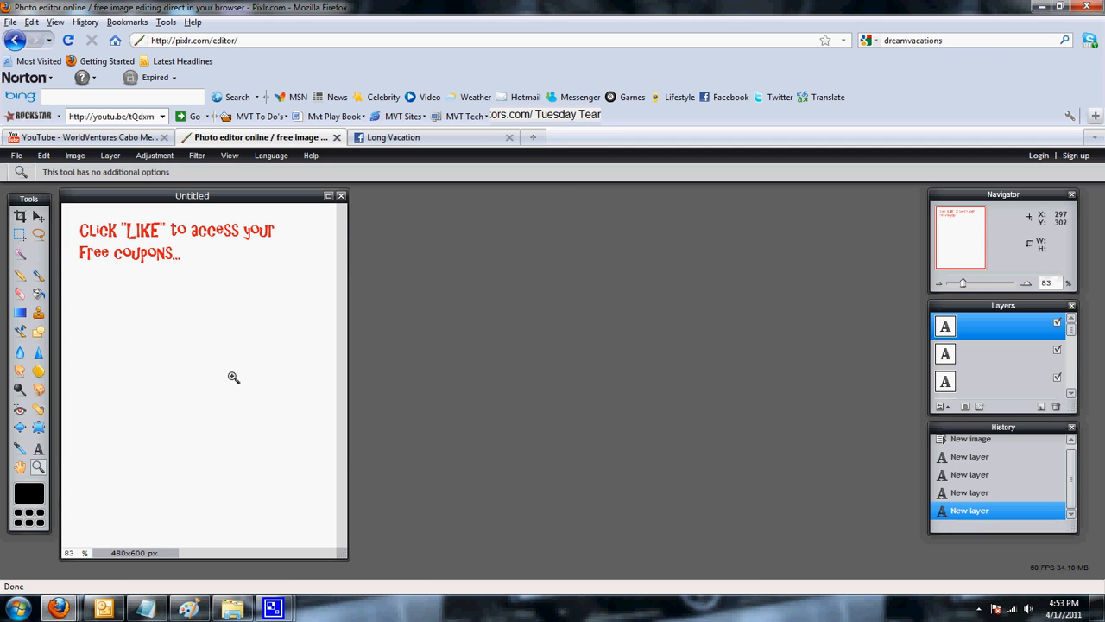
{"action": "left_click", "coordinate": [536, 138]}
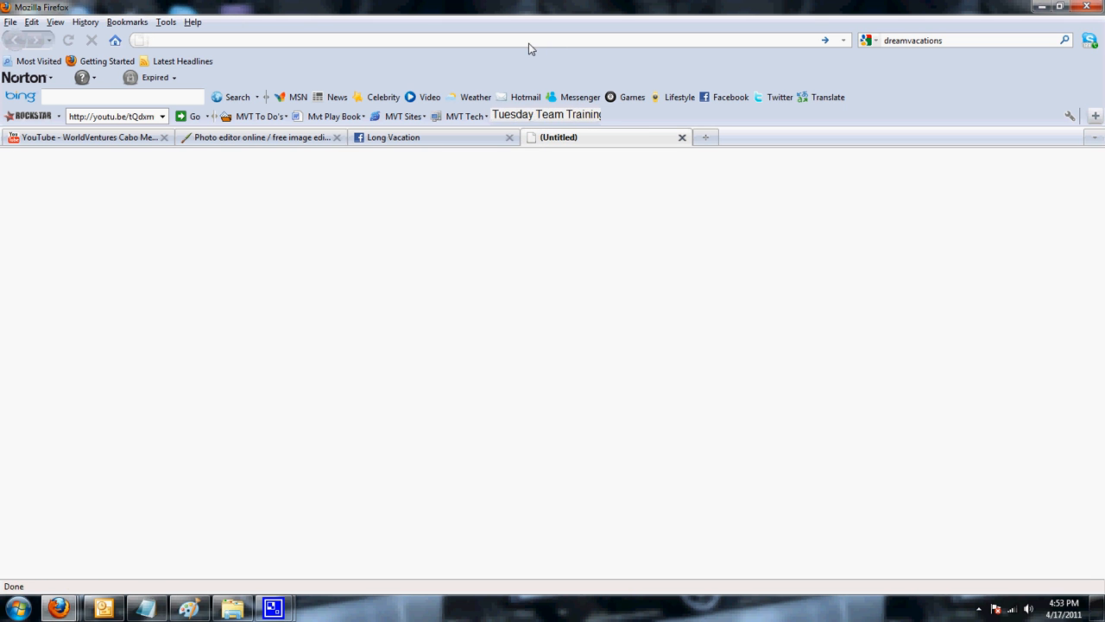
{"action": "type", "text": "www"}
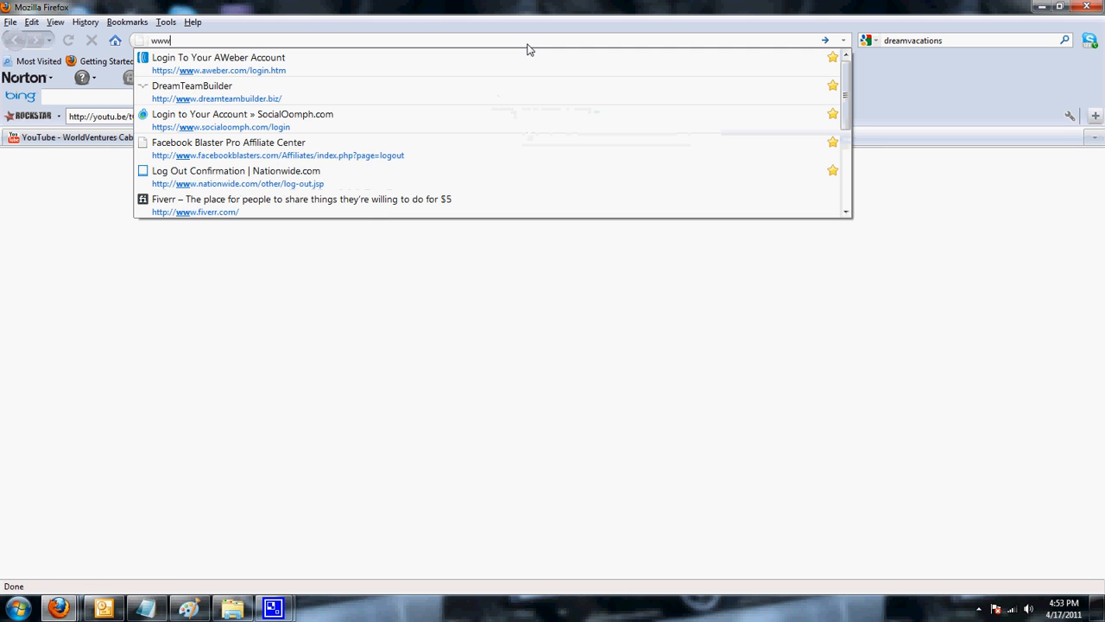
{"action": "type", "text": ".phot"}
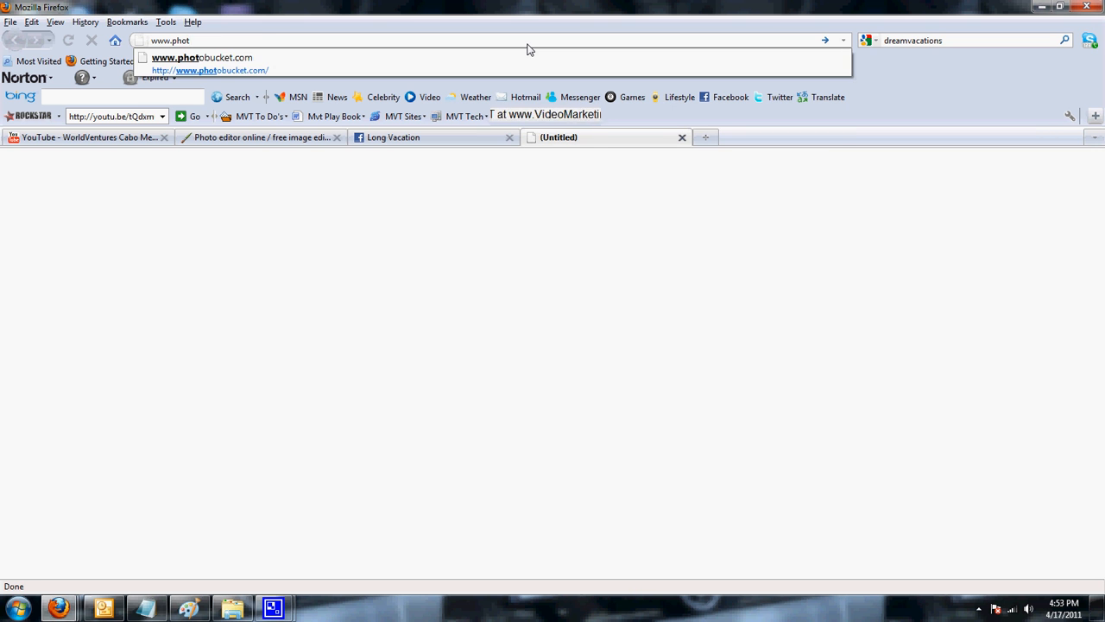
{"action": "key", "text": "Down"}
{"action": "key", "text": "Return"}
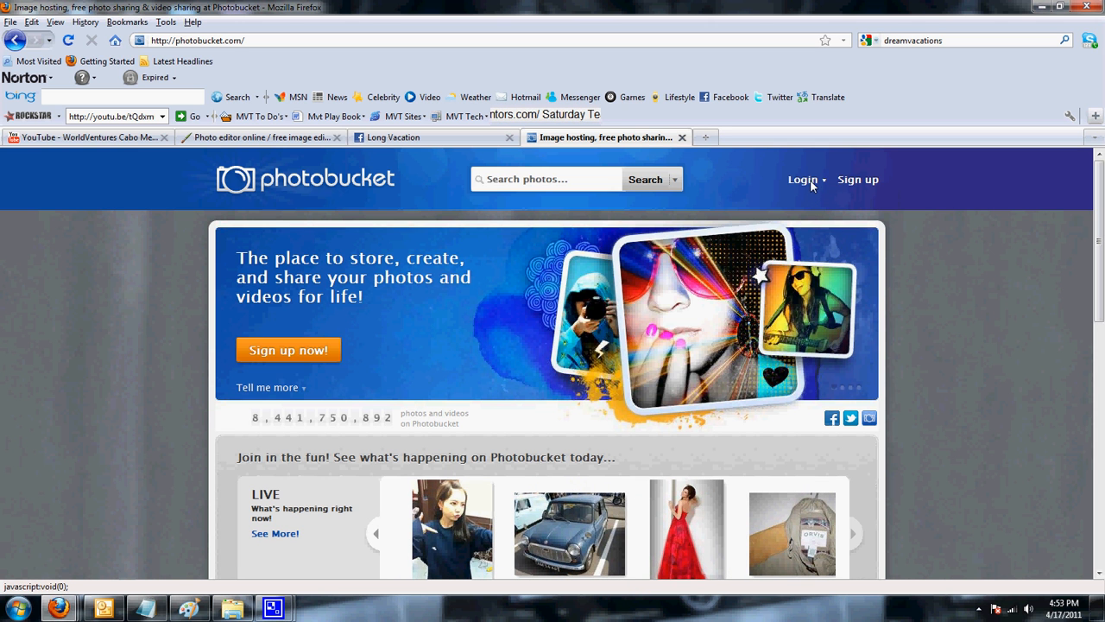
Log in to Photobucket with the stored account username and account password, reloading the page to bring up the login form again
{"action": "left_click", "coordinate": [803, 183]}
{"action": "left_click", "coordinate": [802, 183]}
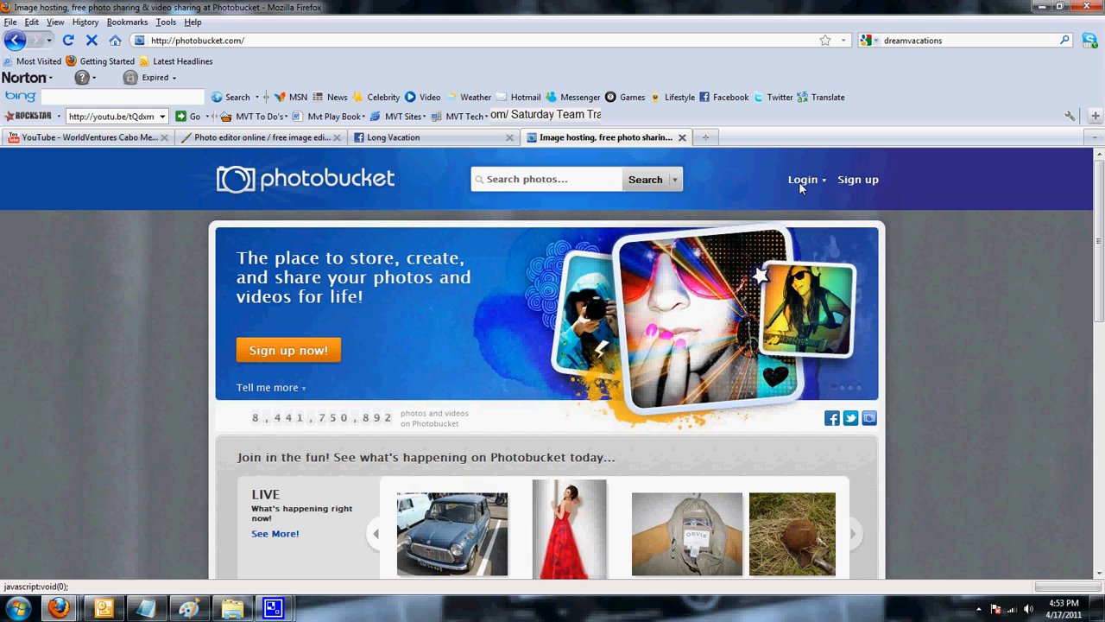
{"action": "left_click", "coordinate": [799, 183]}
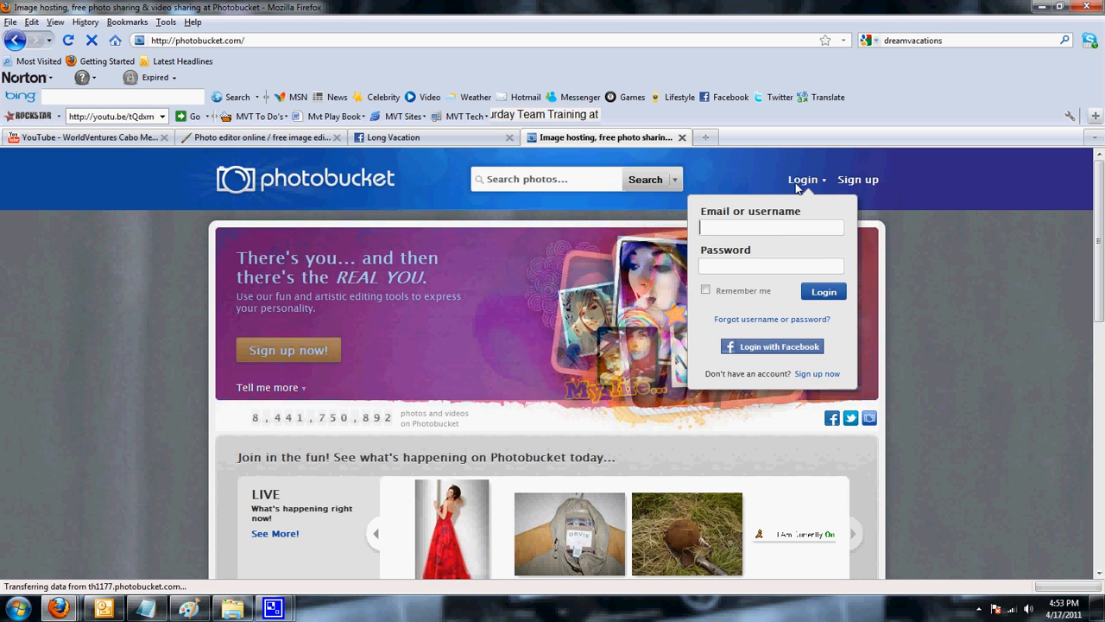
{"action": "left_click", "coordinate": [70, 41]}
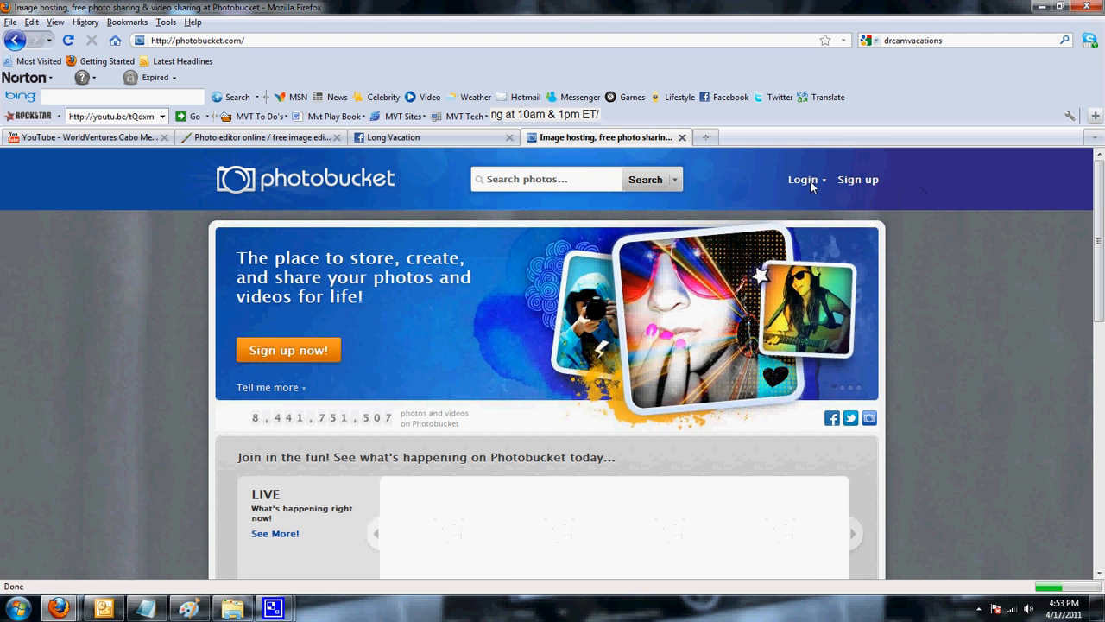
{"action": "left_click", "coordinate": [809, 181]}
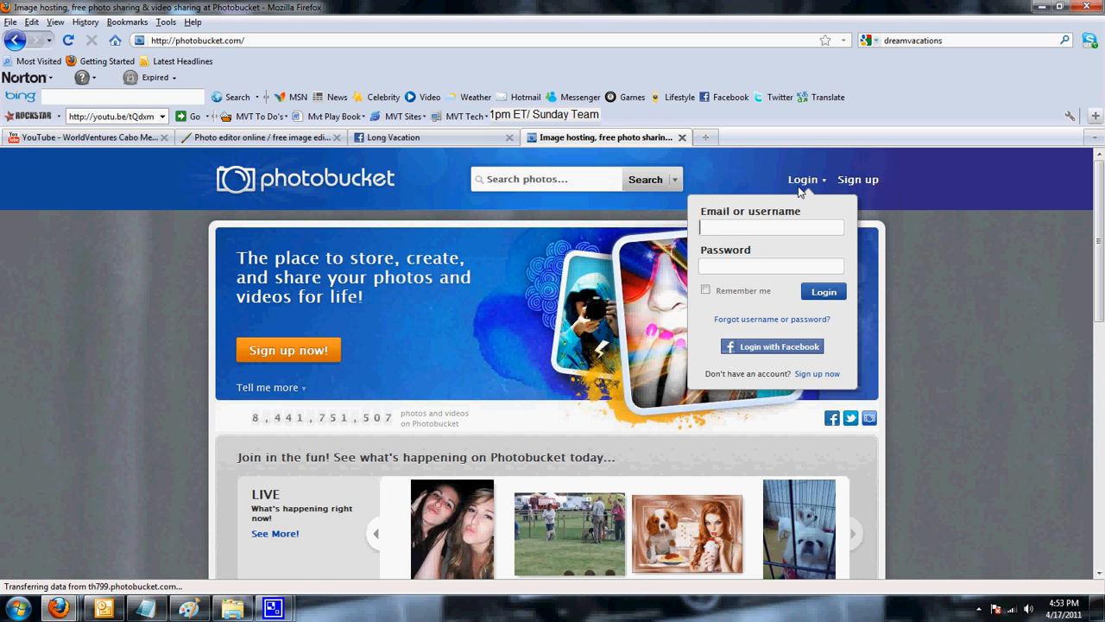
{"action": "type", "text": "longv"}
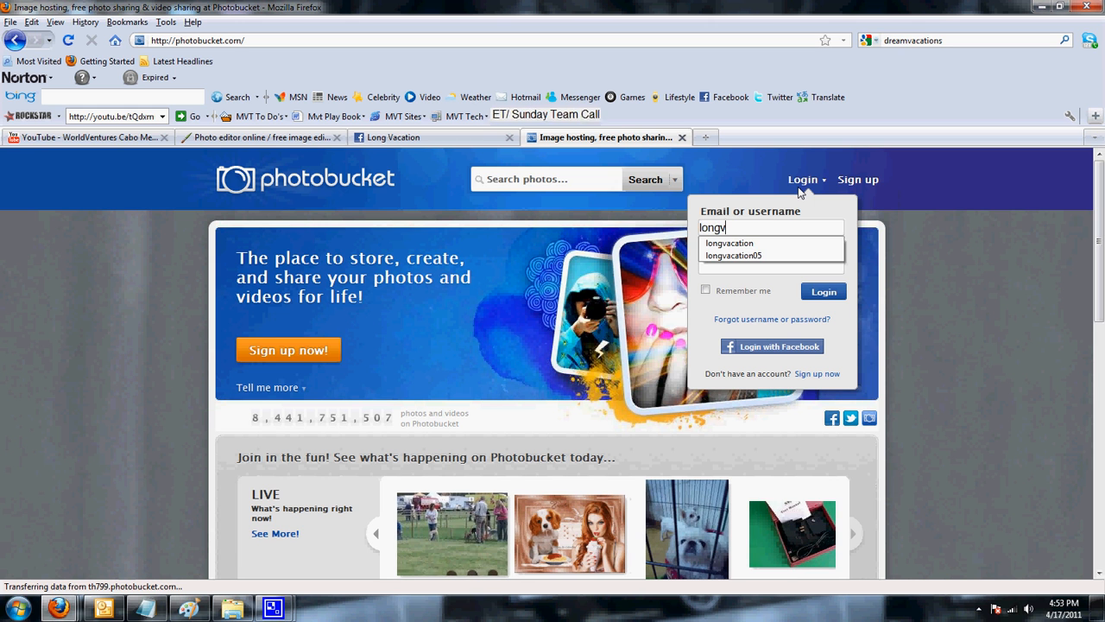
{"action": "left_click", "coordinate": [731, 254]}
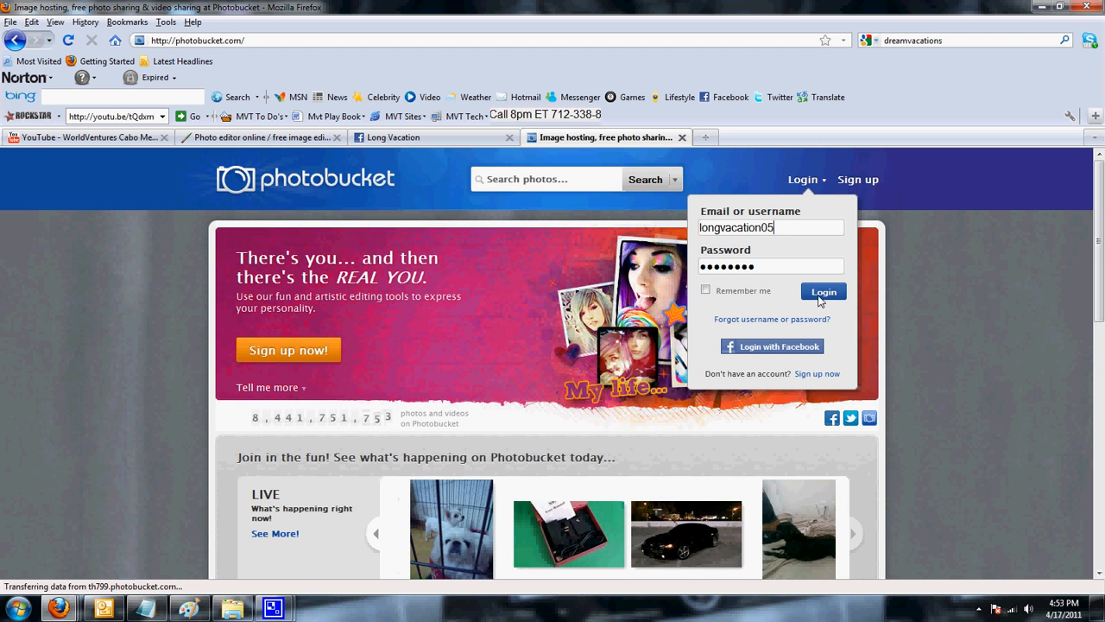
{"action": "left_click", "coordinate": [819, 295]}
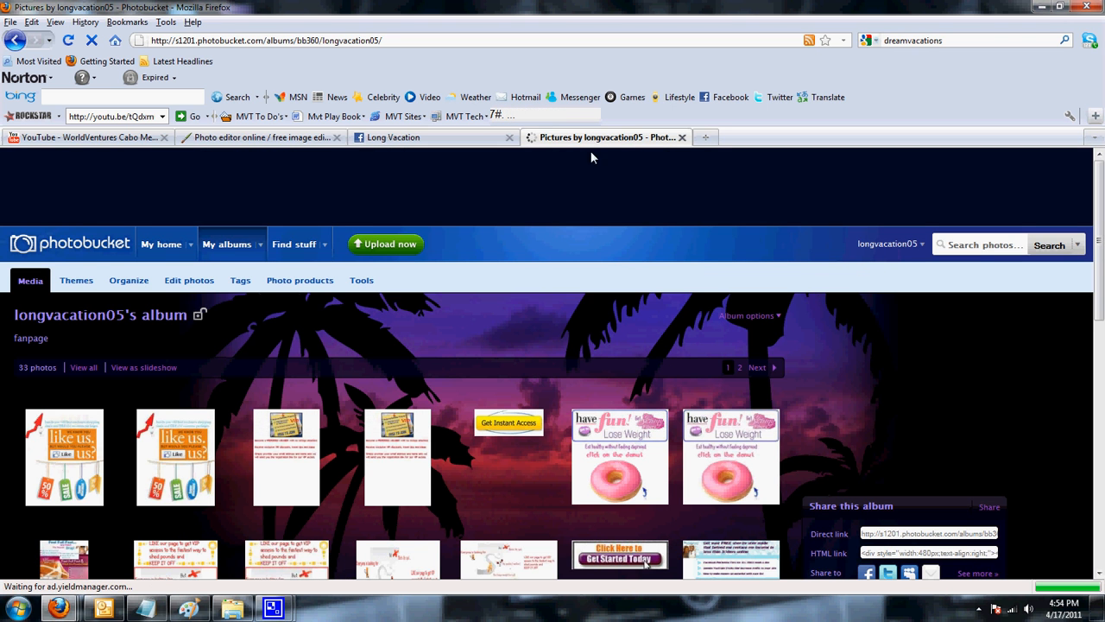
Look through the Photobucket album, open the discount2.jpg picture, and copy its HTML code from the sharing links
{"action": "left_click_drag", "start_coordinate": [1101, 343], "coordinate": [1100, 565]}
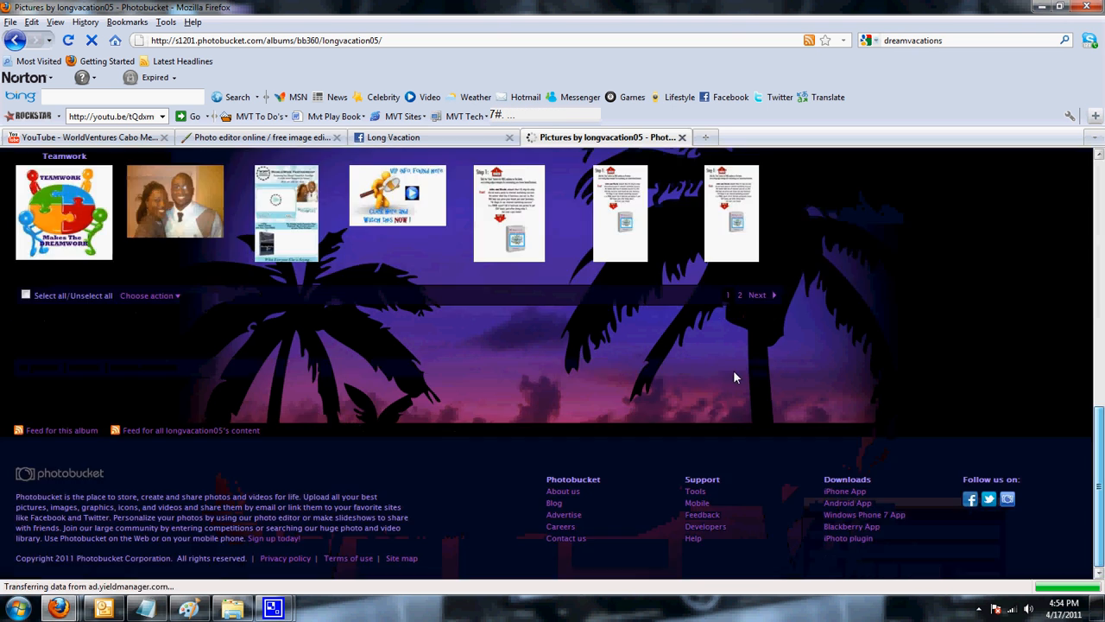
{"action": "scroll", "coordinate": [288, 429], "scroll_direction": "up", "scroll_amount": 10}
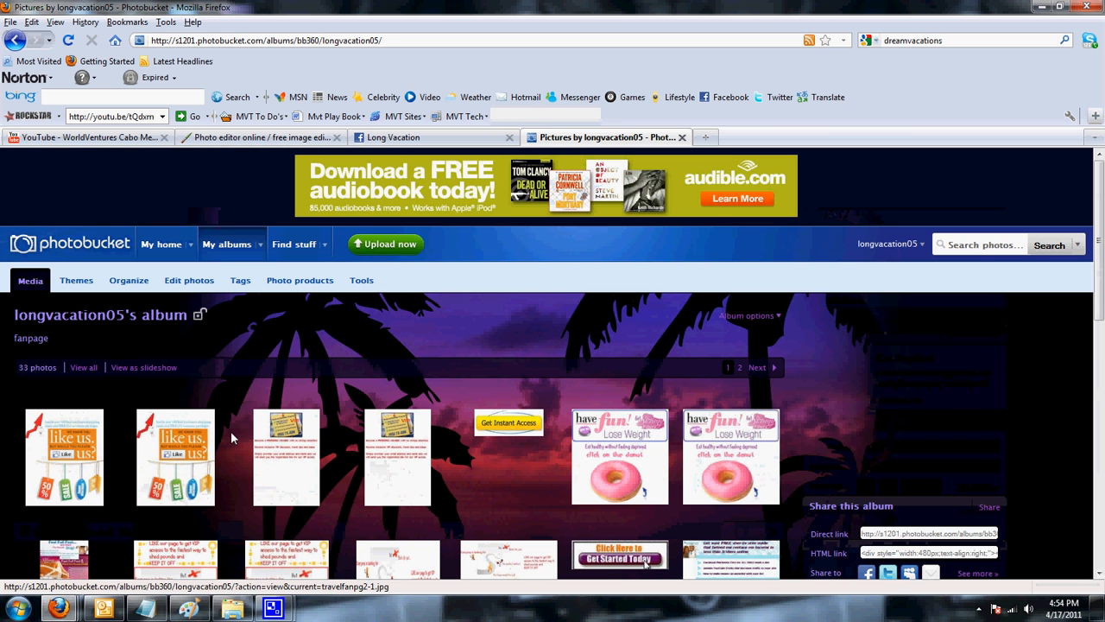
{"action": "left_click", "coordinate": [43, 436]}
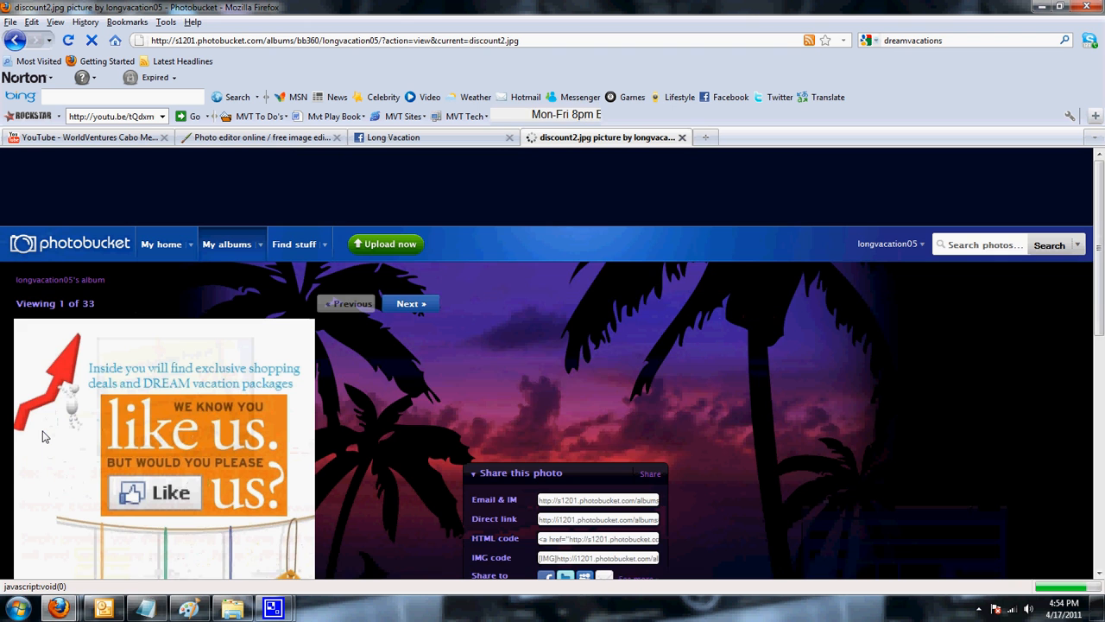
{"action": "scroll", "coordinate": [584, 518], "scroll_direction": "down", "scroll_amount": 5}
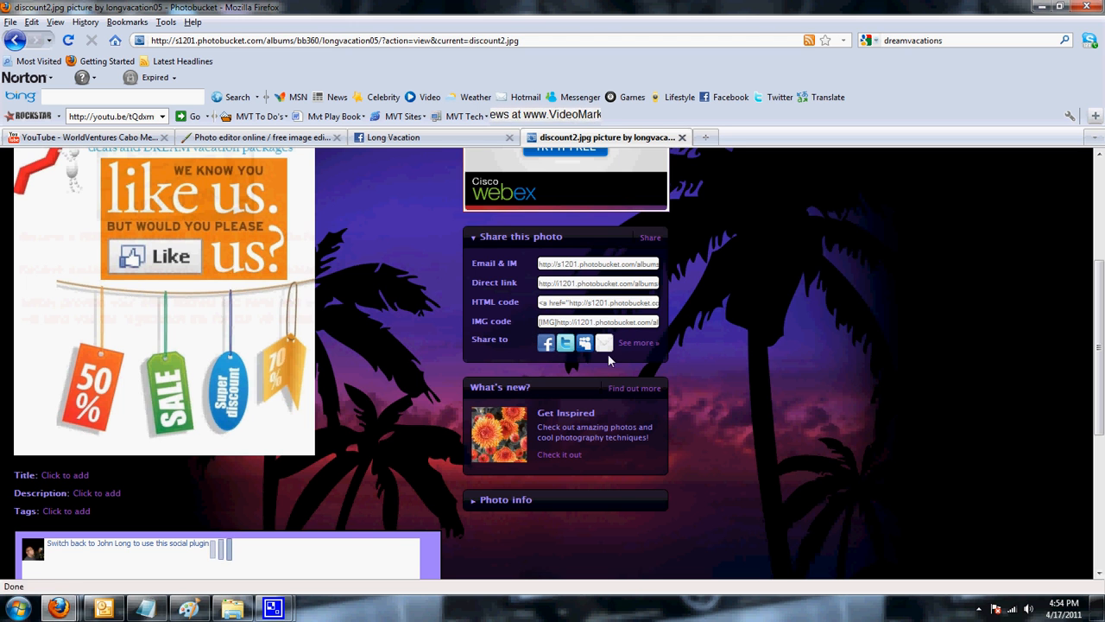
{"action": "left_click", "coordinate": [553, 304]}
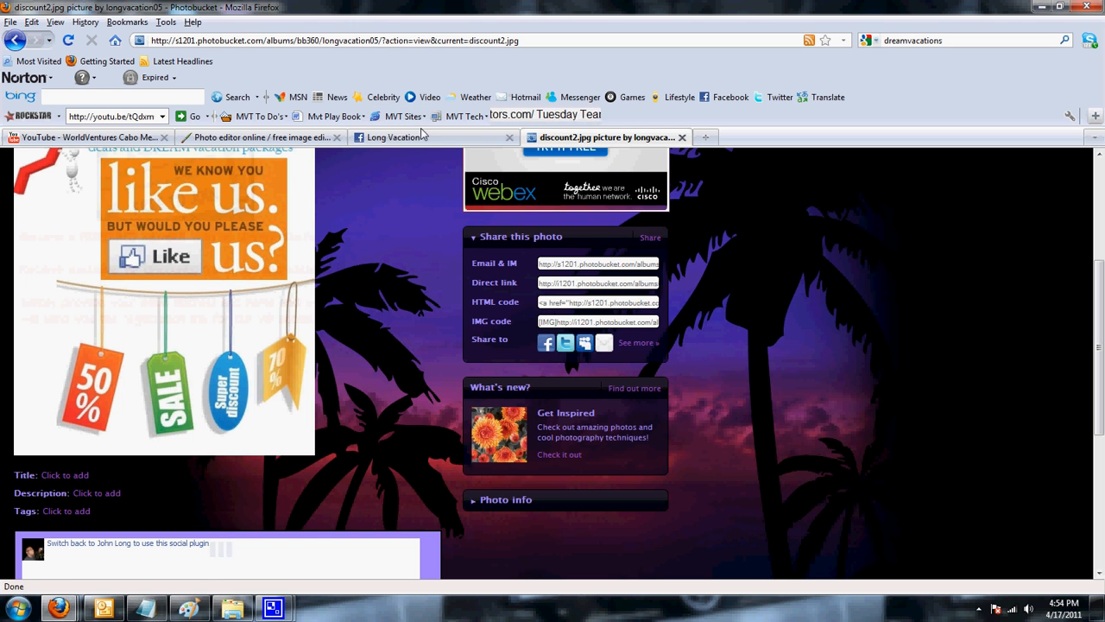
Switch to the Facebook page, save the Welcome tab's HTML content, and preview the whole tab as a non-fan
{"action": "left_click", "coordinate": [393, 137]}
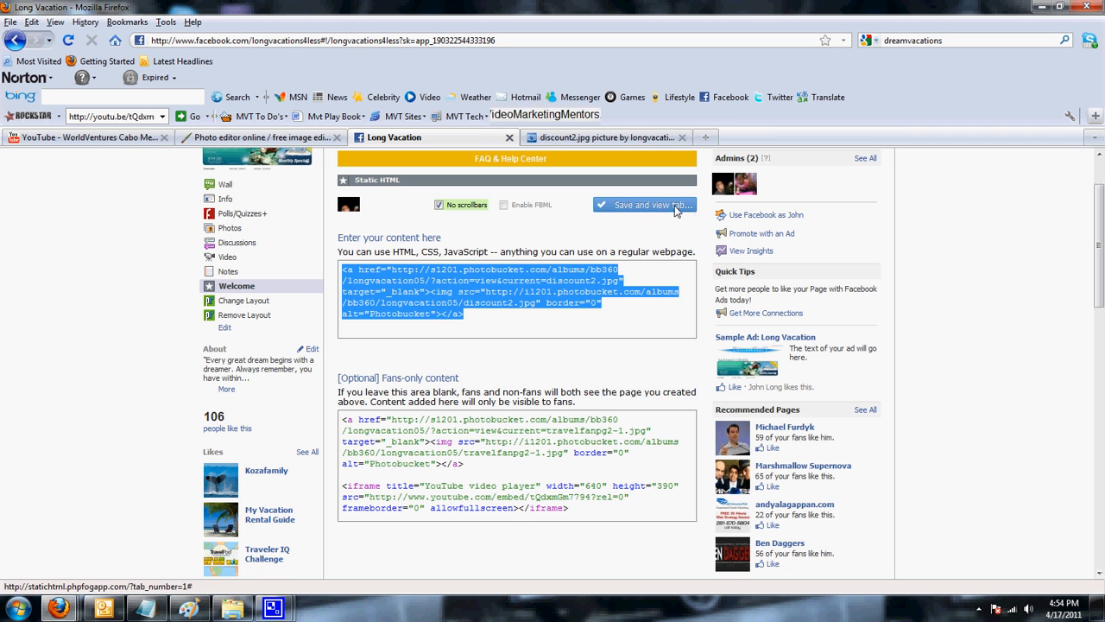
{"action": "left_click", "coordinate": [677, 208]}
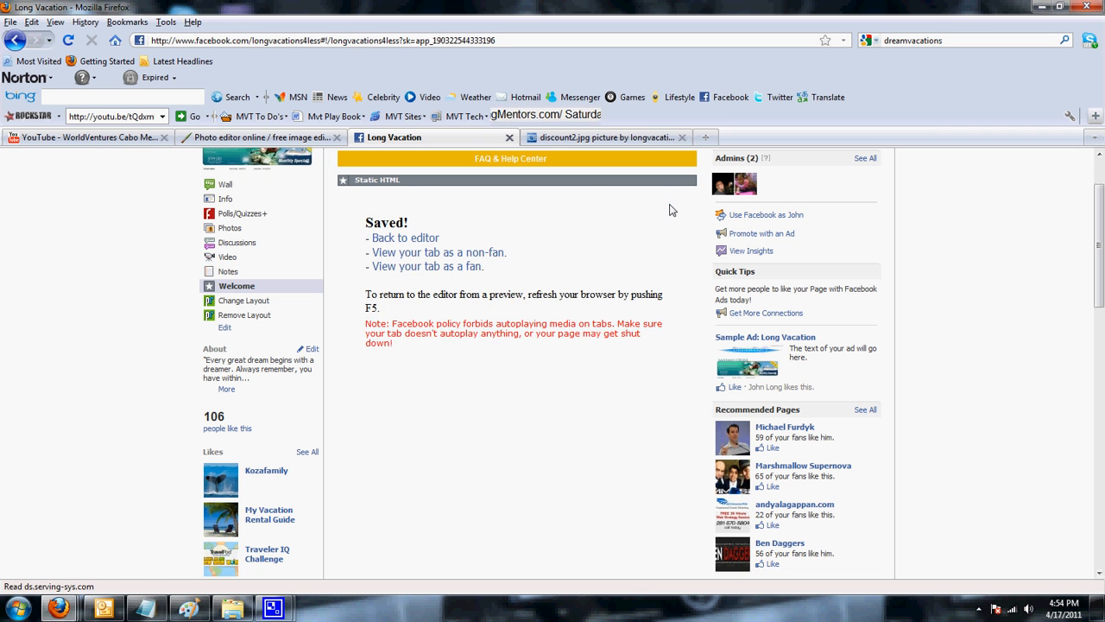
{"action": "left_click", "coordinate": [431, 253]}
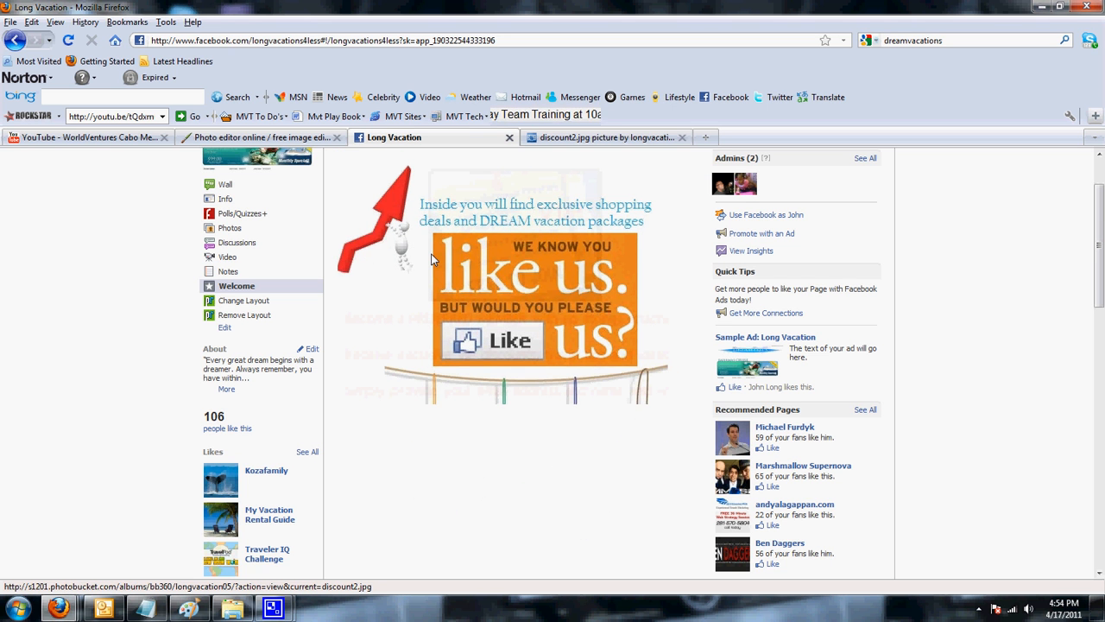
{"action": "scroll", "coordinate": [440, 272], "scroll_direction": "down", "scroll_amount": 3}
{"action": "scroll", "coordinate": [429, 373], "scroll_direction": "up", "scroll_amount": 5}
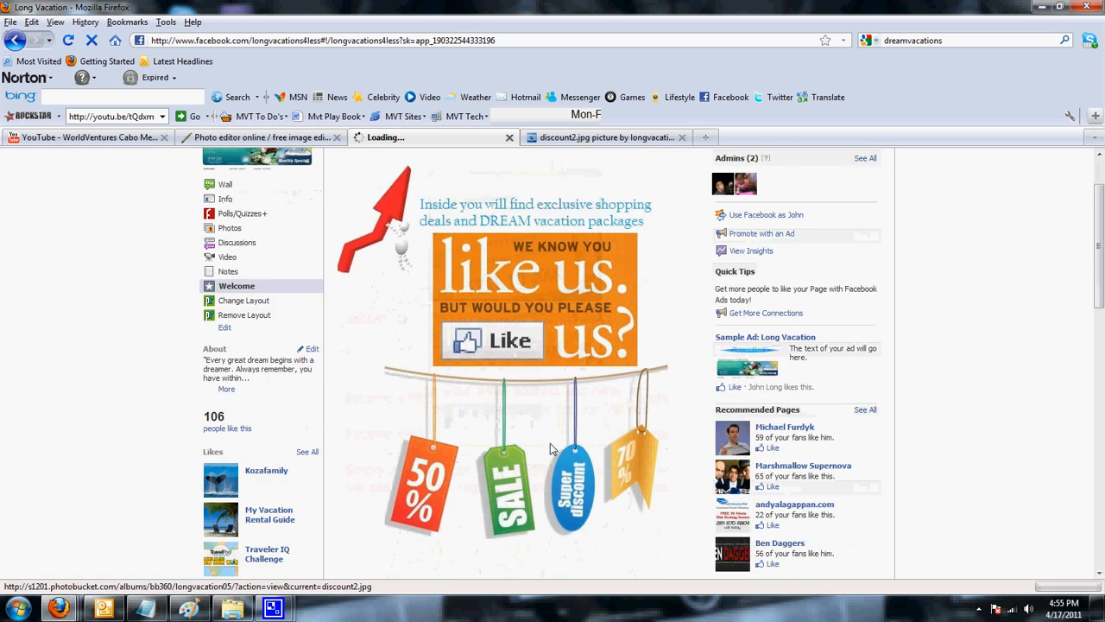
{"action": "scroll", "coordinate": [553, 449], "scroll_direction": "down", "scroll_amount": 3}
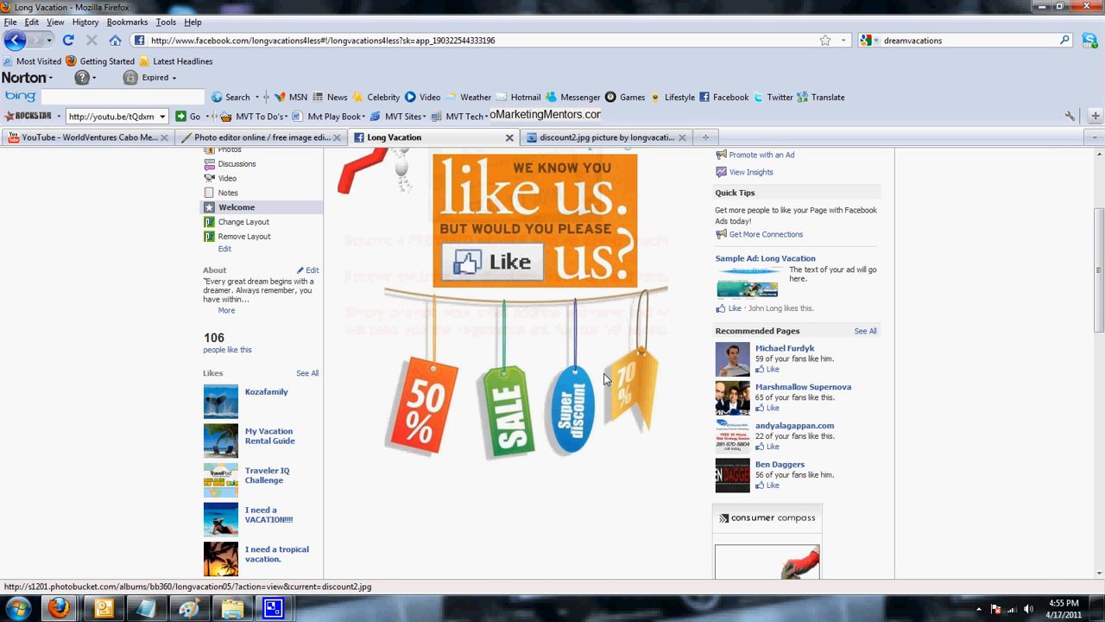
{"action": "scroll", "coordinate": [676, 381], "scroll_direction": "up", "scroll_amount": 3}
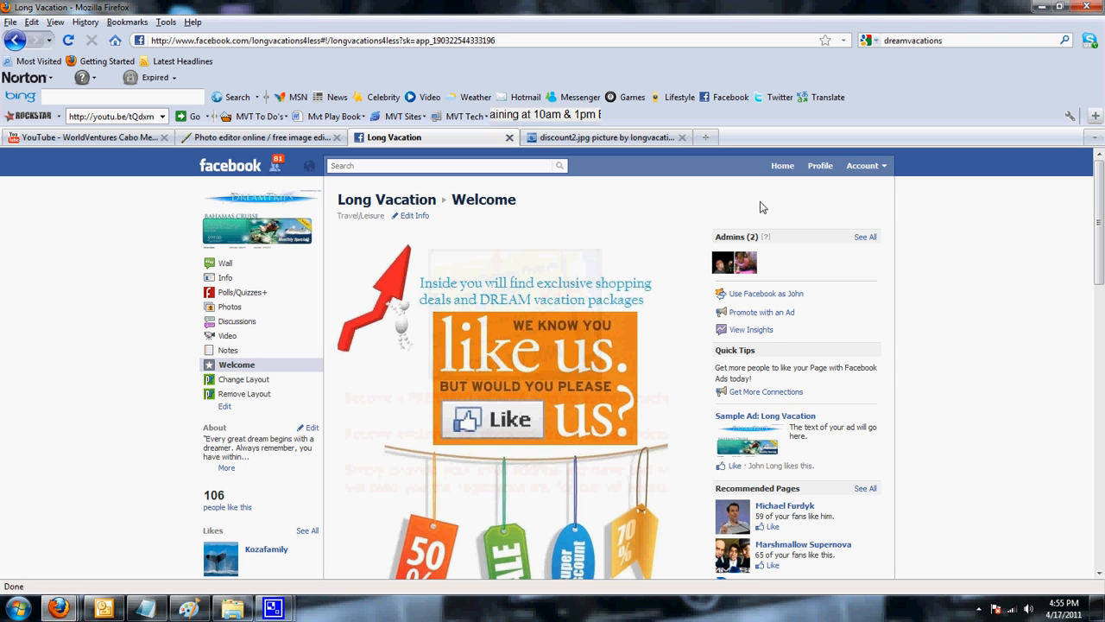
{"action": "scroll", "coordinate": [429, 307], "scroll_direction": "down", "scroll_amount": 3}
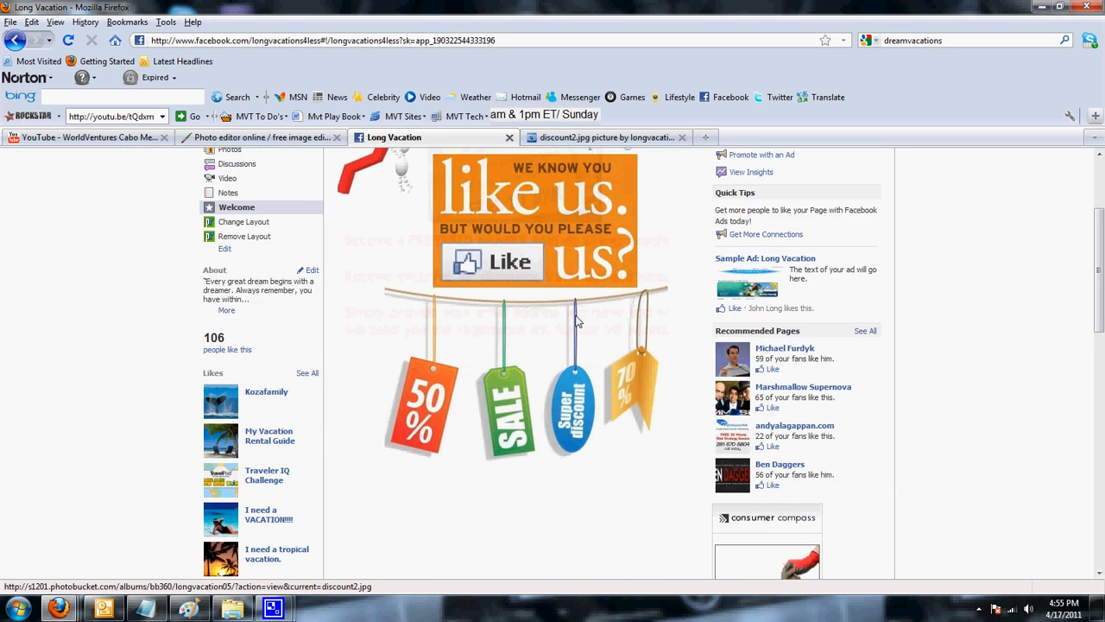
{"action": "scroll", "coordinate": [496, 243], "scroll_direction": "up", "scroll_amount": 3}
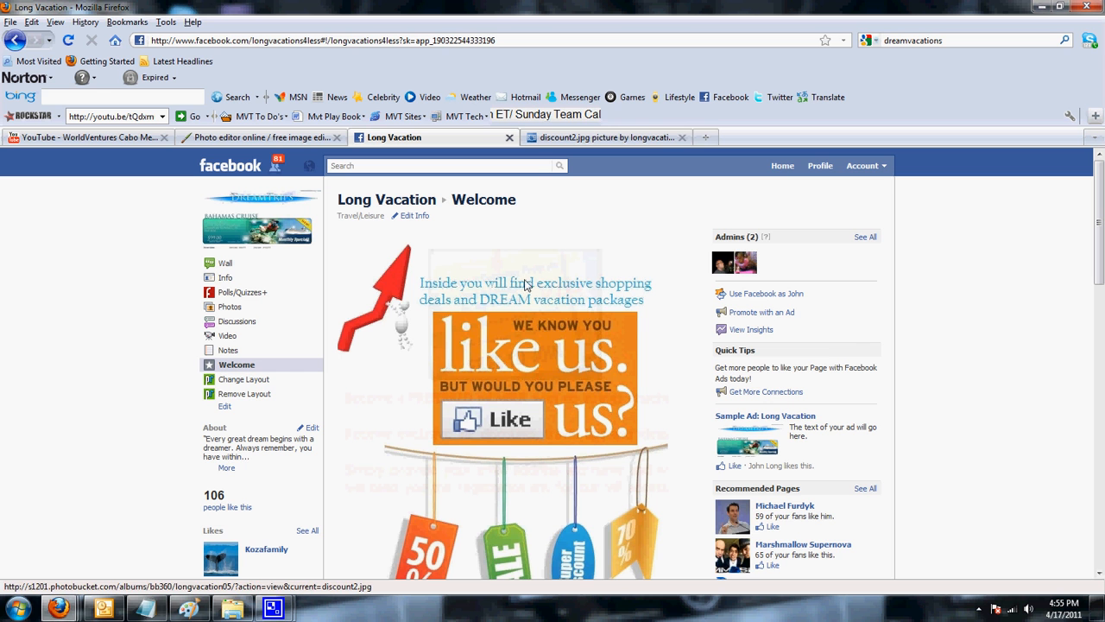
Reopen the Welcome tab's editor to review its fans-only content, and return to the Photobucket album to locate travelfanpg2-1.jpg
{"action": "left_click", "coordinate": [244, 365]}
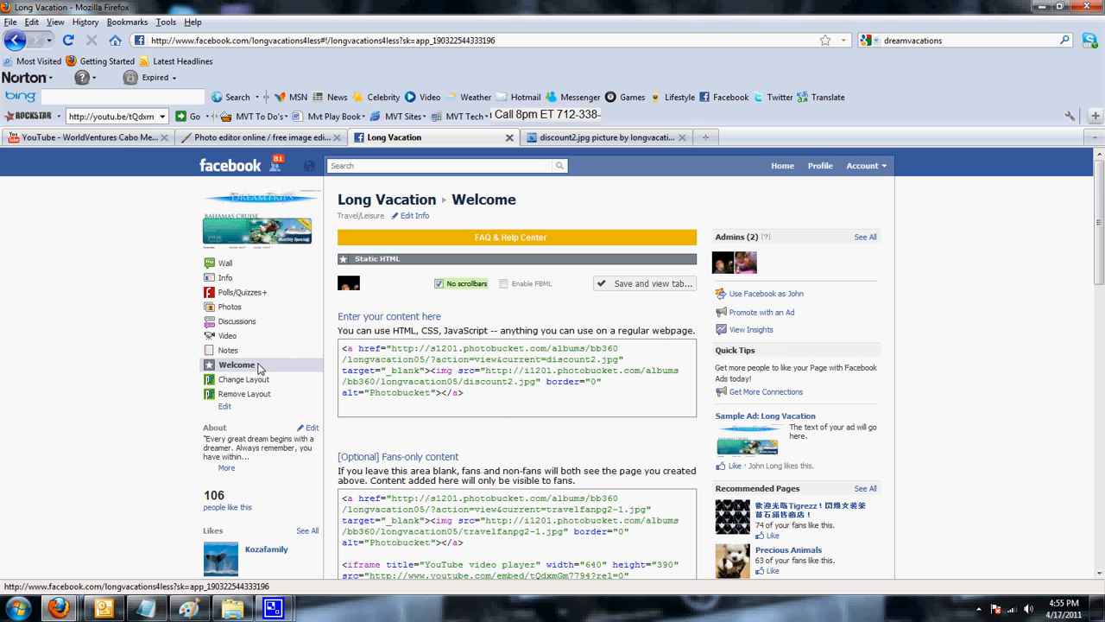
{"action": "scroll", "coordinate": [575, 364], "scroll_direction": "down", "scroll_amount": 3}
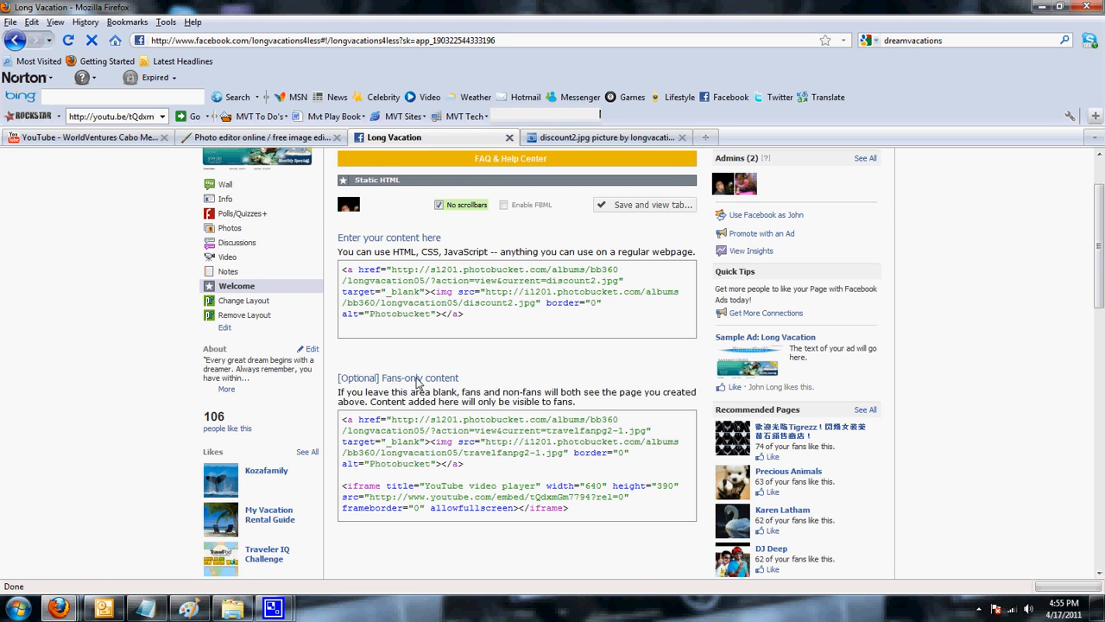
{"action": "left_click", "coordinate": [569, 139]}
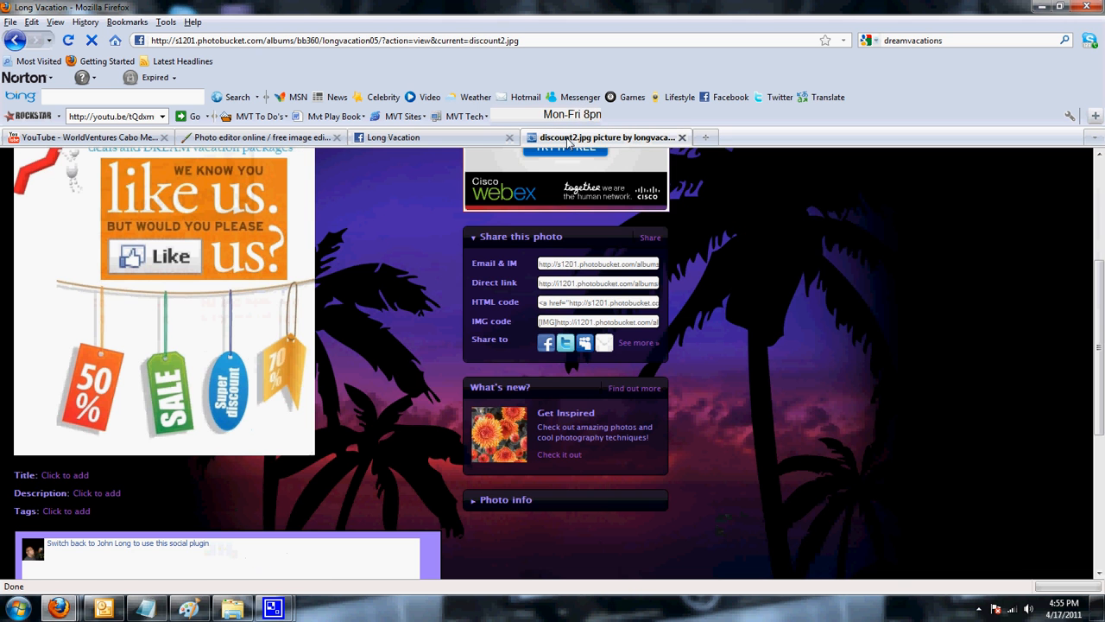
{"action": "scroll", "coordinate": [264, 424], "scroll_direction": "up", "scroll_amount": 5}
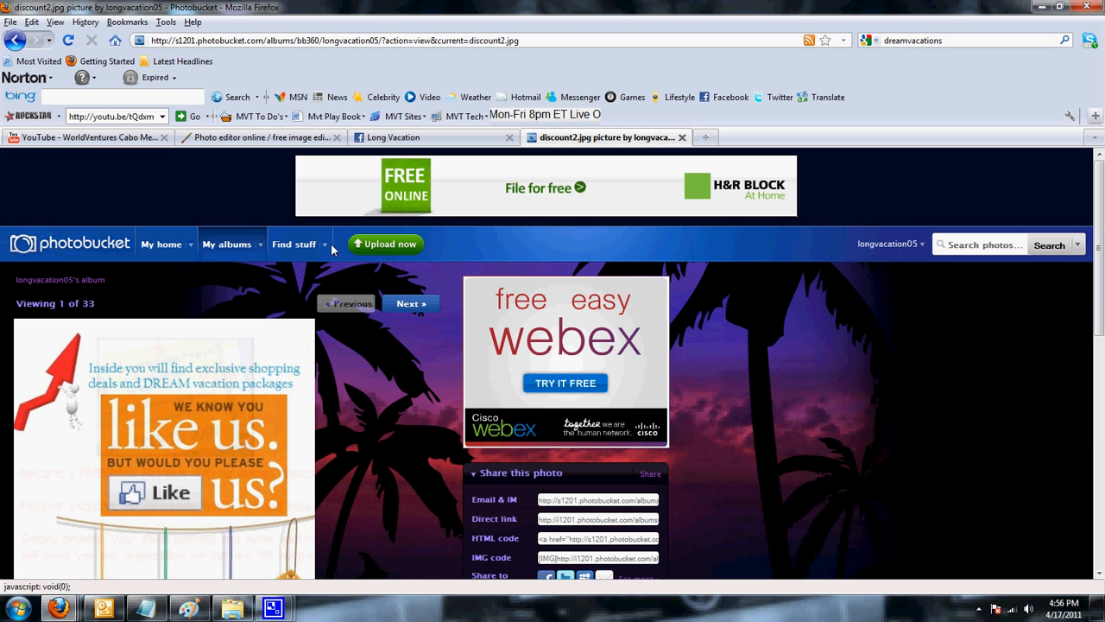
{"action": "left_click", "coordinate": [229, 249]}
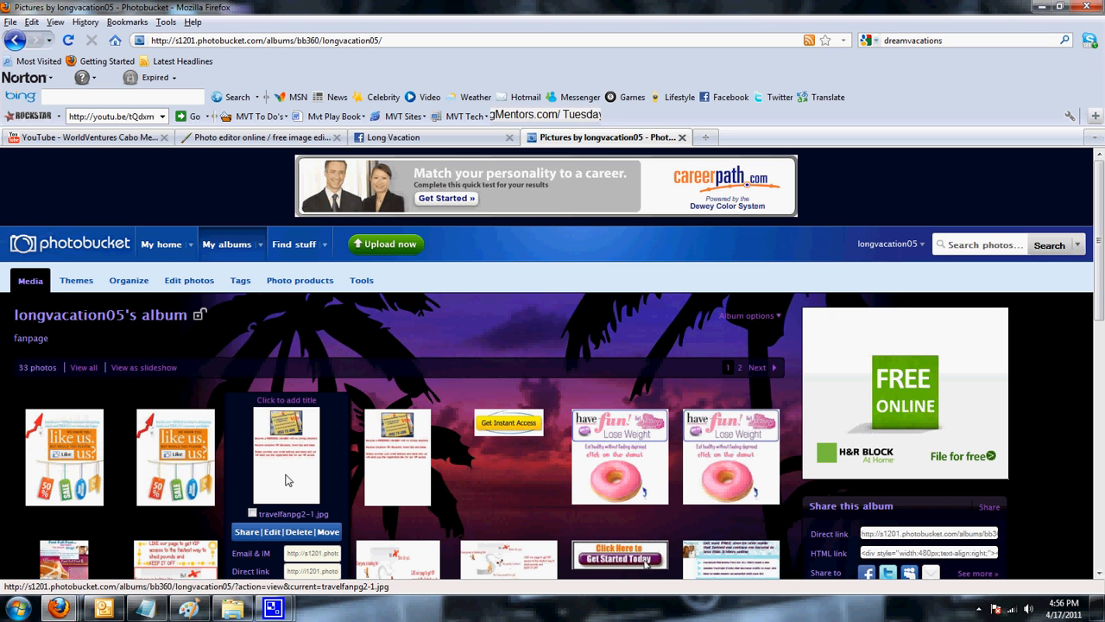
Switch to the Facebook editor and highlight the travelfanpg2-1.jpg image code, followed by the YouTube iframe code, in the fans-only content
{"action": "left_click", "coordinate": [459, 141]}
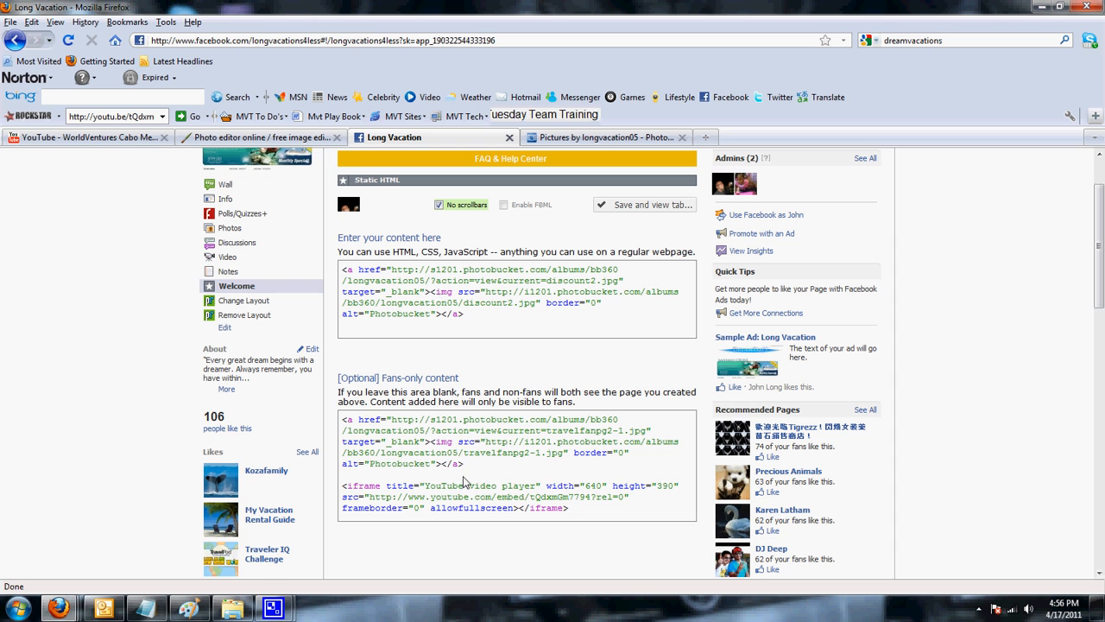
{"action": "left_click_drag", "start_coordinate": [464, 464], "coordinate": [329, 420]}
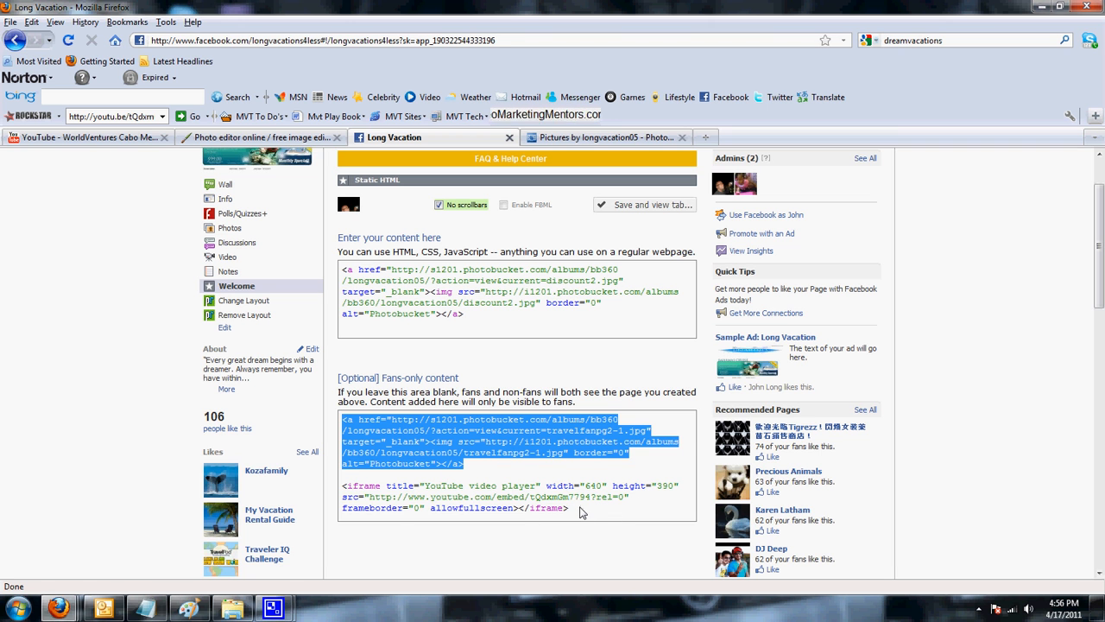
{"action": "left_click", "coordinate": [580, 512]}
{"action": "left_click_drag", "start_coordinate": [580, 512], "coordinate": [335, 488]}
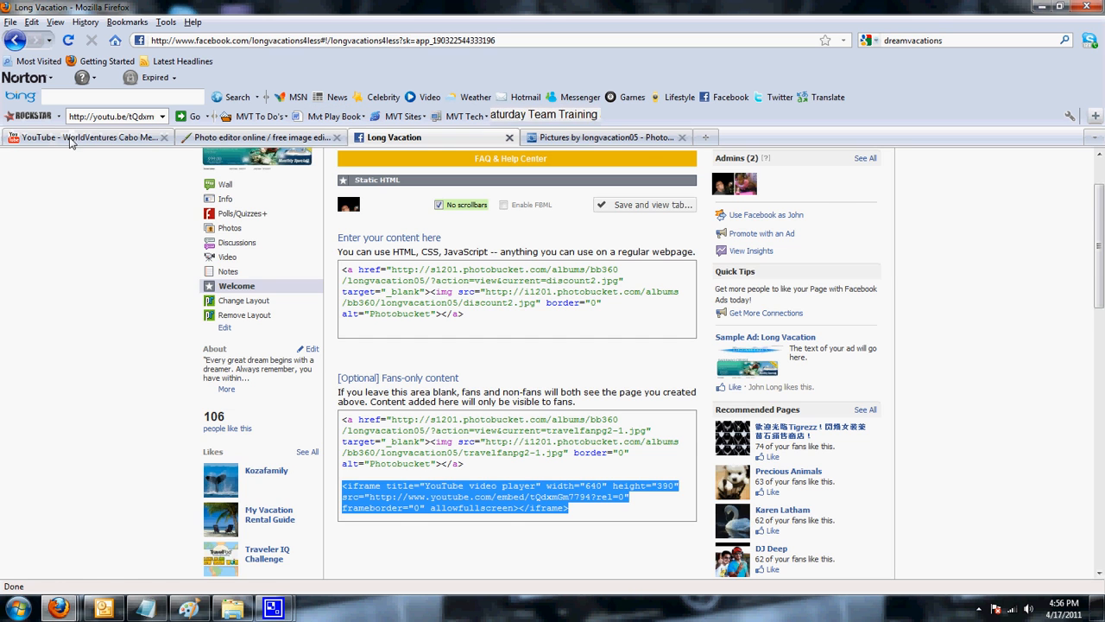
Switch to the WorldVentures Cabo Mega-DreamTrip video on YouTube, display its iframe embed code, and bring up the copy options for it
{"action": "left_click", "coordinate": [74, 137]}
{"action": "scroll", "coordinate": [555, 471], "scroll_direction": "down", "scroll_amount": 2}
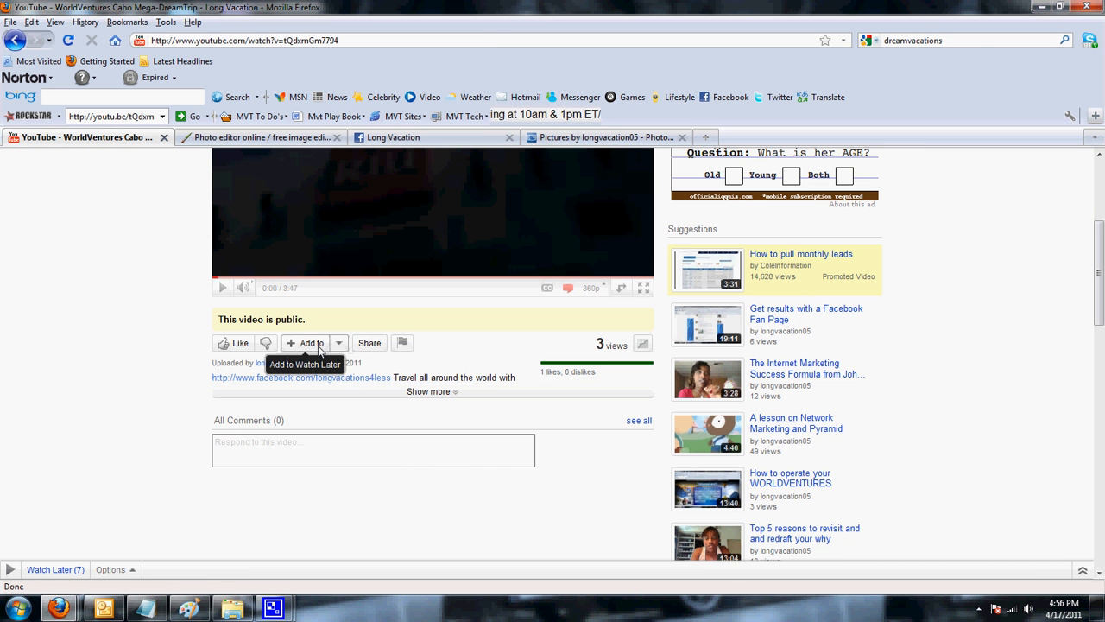
{"action": "left_click", "coordinate": [367, 344]}
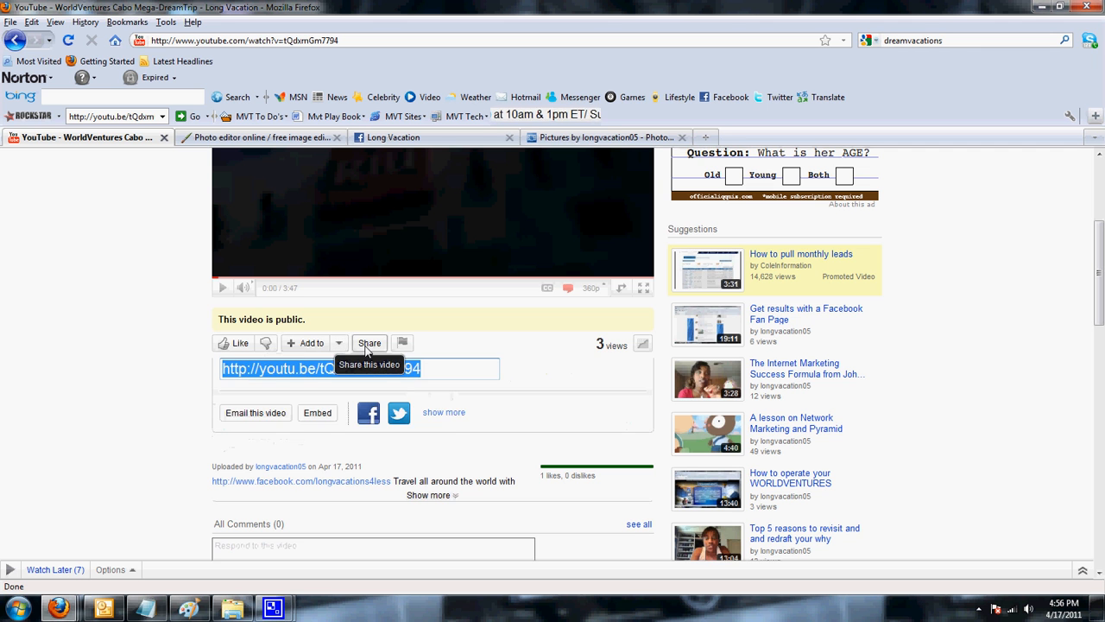
{"action": "left_click", "coordinate": [318, 435]}
{"action": "right_click", "coordinate": [402, 493]}
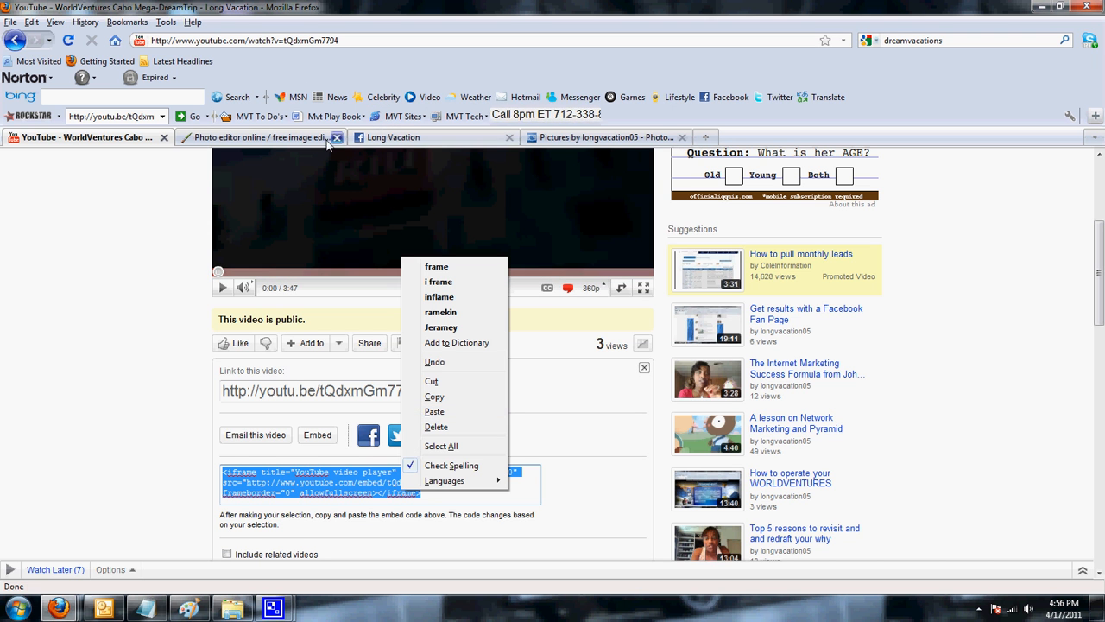
Switch to the Facebook editor, save the Welcome tab with its fans-only content, and preview the tab as a fan
{"action": "left_click", "coordinate": [394, 140]}
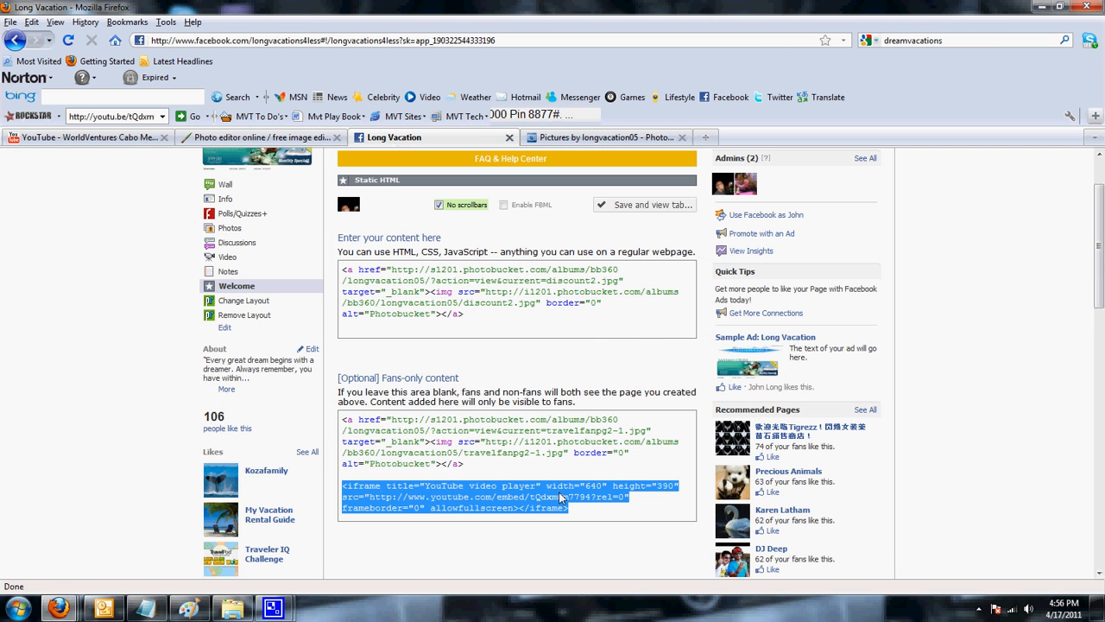
{"action": "scroll", "coordinate": [562, 488], "scroll_direction": "down", "scroll_amount": 4}
{"action": "scroll", "coordinate": [617, 461], "scroll_direction": "up", "scroll_amount": 6}
{"action": "left_click", "coordinate": [654, 286]}
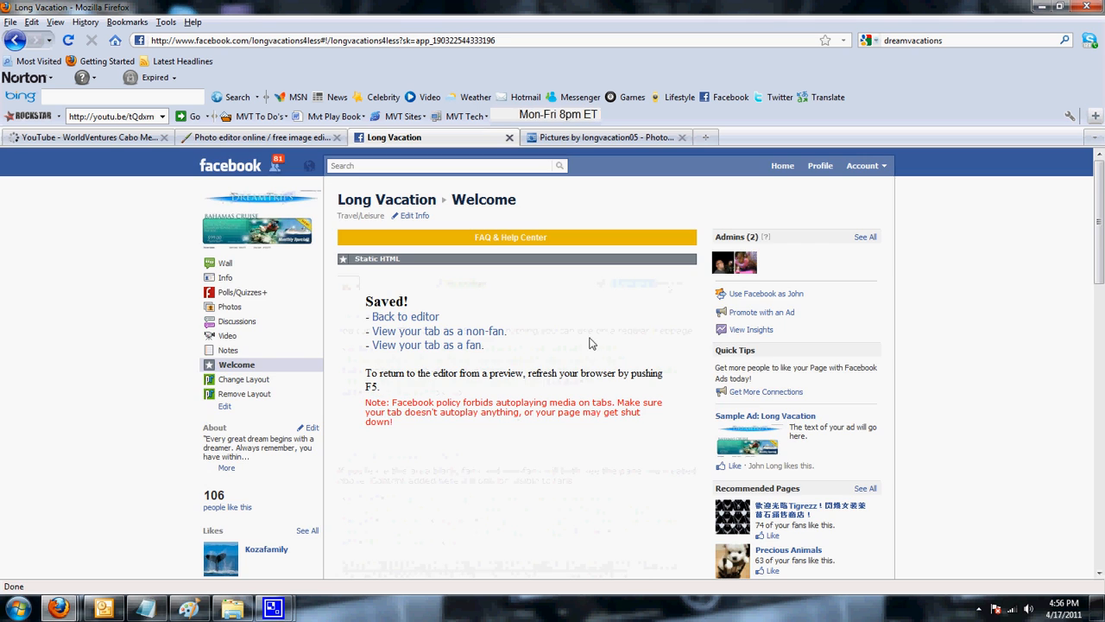
{"action": "scroll", "coordinate": [570, 354], "scroll_direction": "down", "scroll_amount": 4}
{"action": "scroll", "coordinate": [451, 259], "scroll_direction": "up", "scroll_amount": 3}
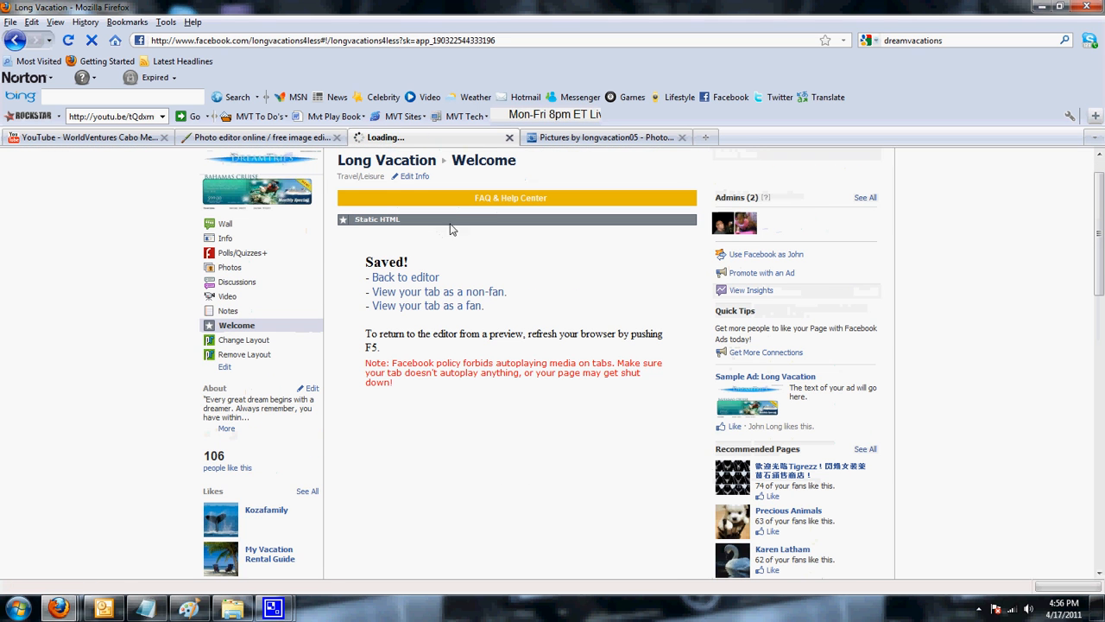
{"action": "left_click", "coordinate": [440, 307]}
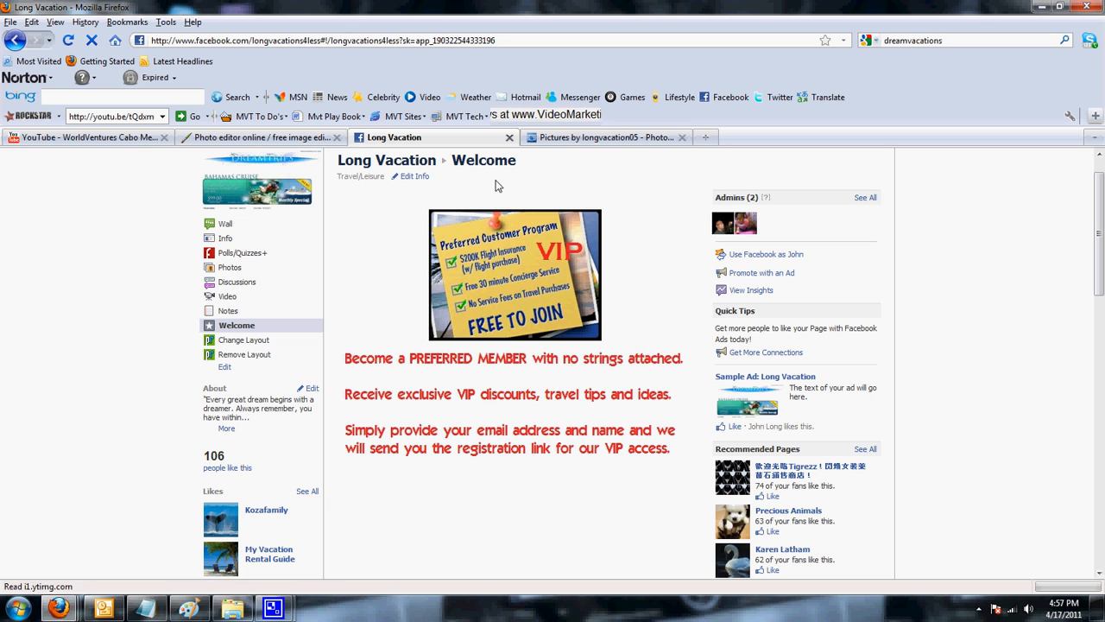
Review the Welcome tab's fan view from the VIP membership image down to the embedded WorldVentures Cabo video
{"action": "scroll", "coordinate": [497, 438], "scroll_direction": "down", "scroll_amount": 8}
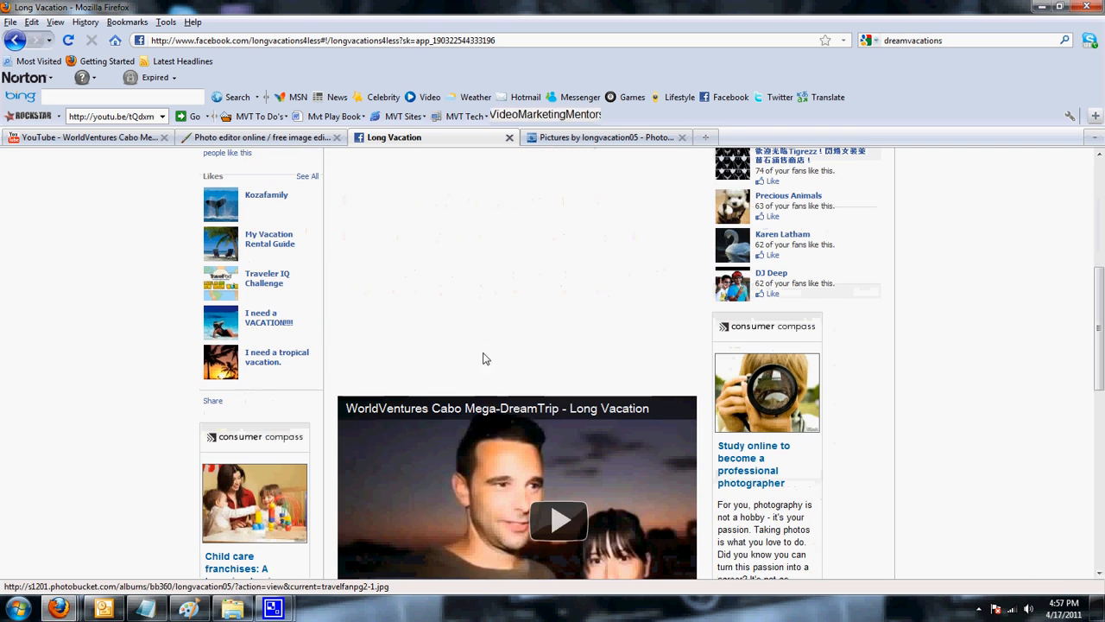
{"action": "scroll", "coordinate": [524, 358], "scroll_direction": "down", "scroll_amount": 5}
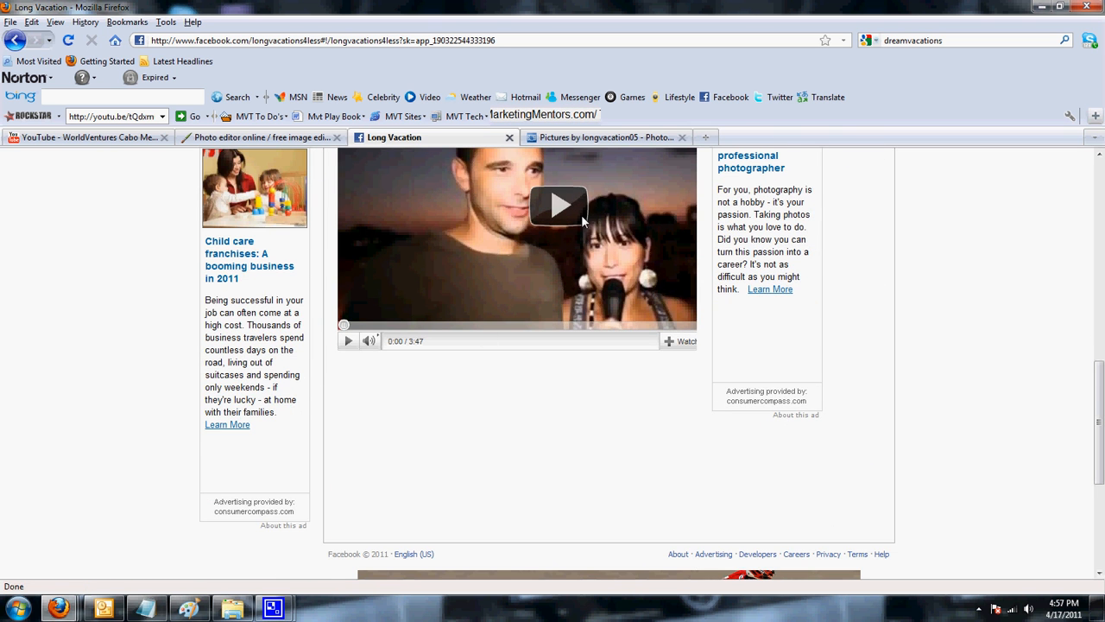
{"action": "scroll", "coordinate": [521, 291], "scroll_direction": "down", "scroll_amount": 4}
{"action": "scroll", "coordinate": [521, 291], "scroll_direction": "up", "scroll_amount": 2}
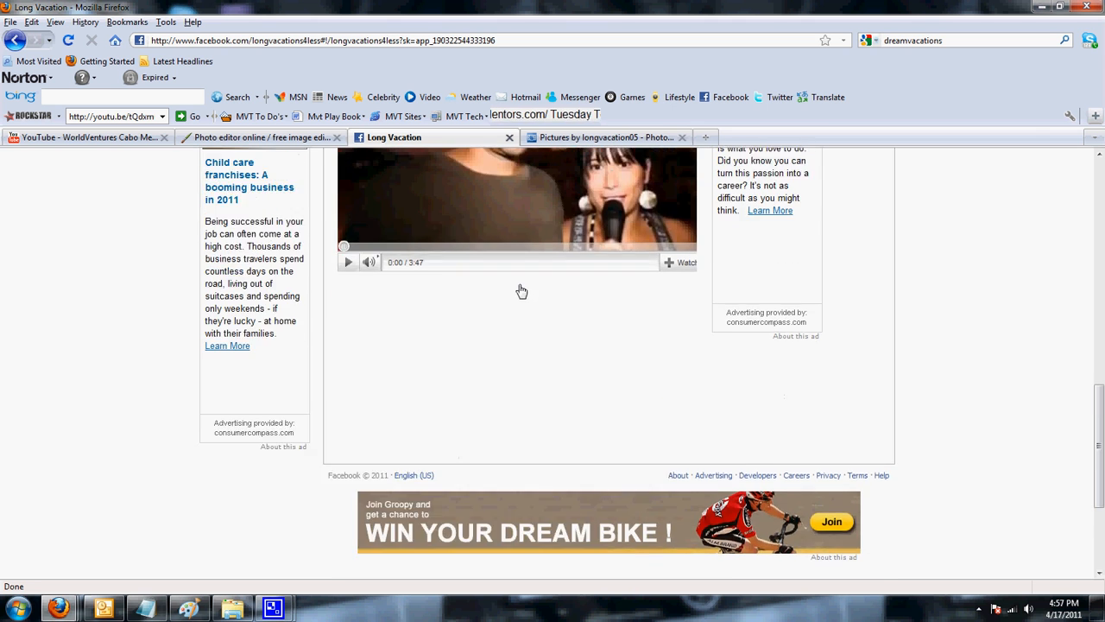
{"action": "scroll", "coordinate": [522, 291], "scroll_direction": "up", "scroll_amount": 2}
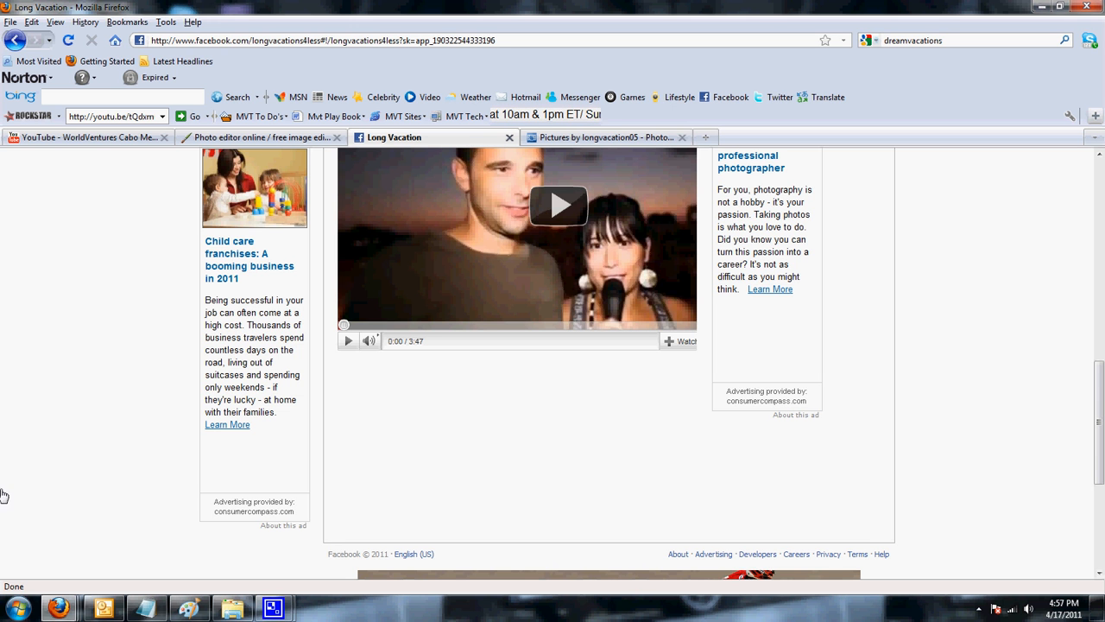
{"action": "scroll", "coordinate": [5, 543], "scroll_direction": "up", "scroll_amount": 15}
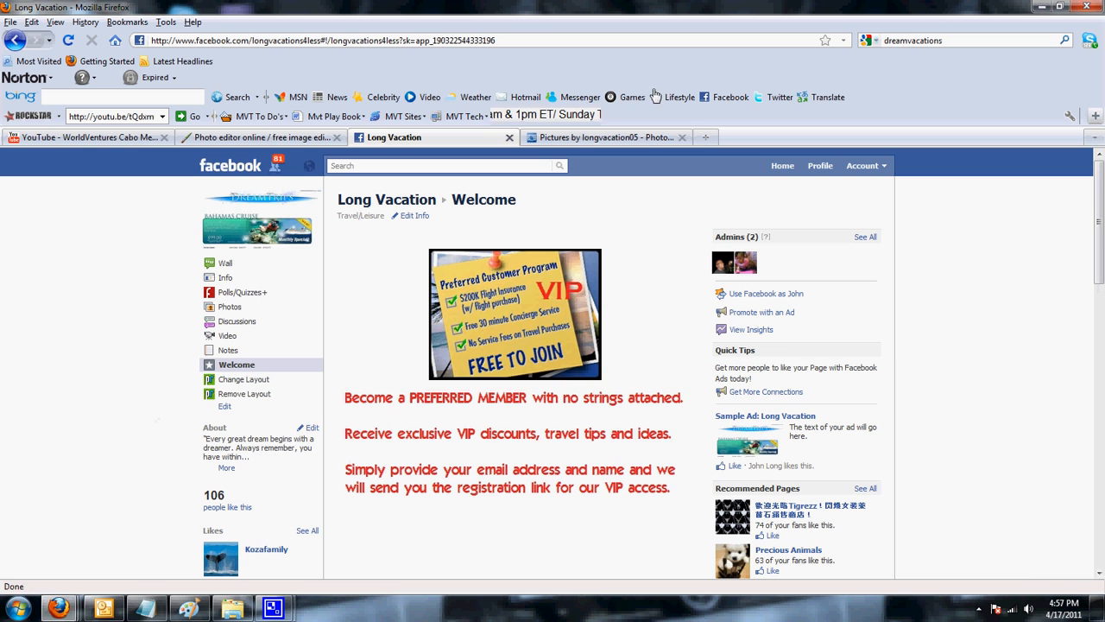
{"action": "left_click", "coordinate": [706, 137]}
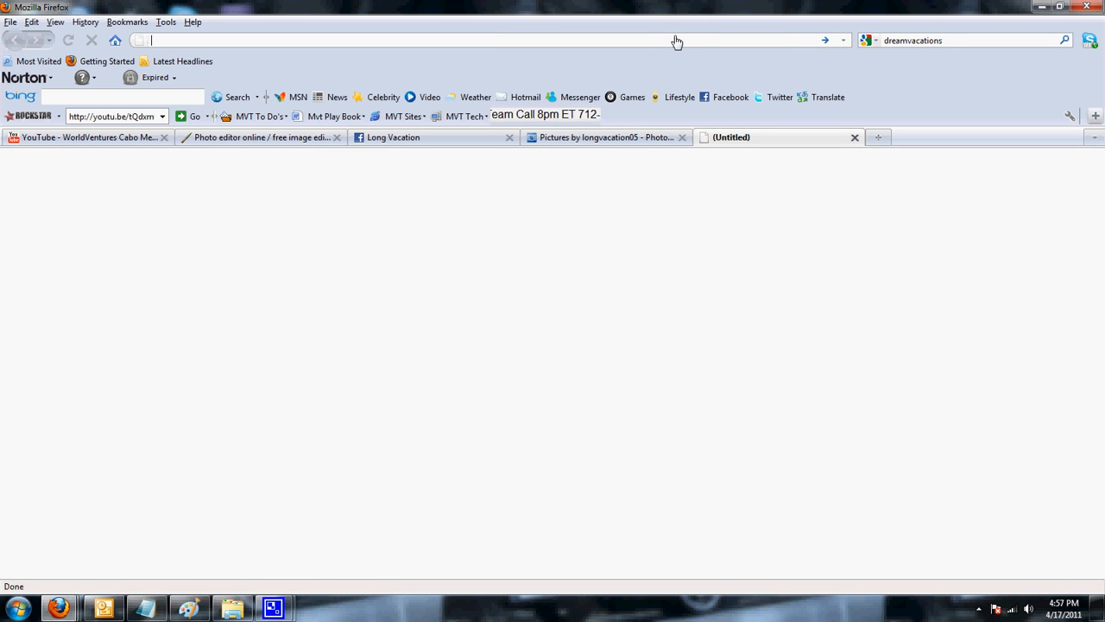
{"action": "type", "text": "www.a"}
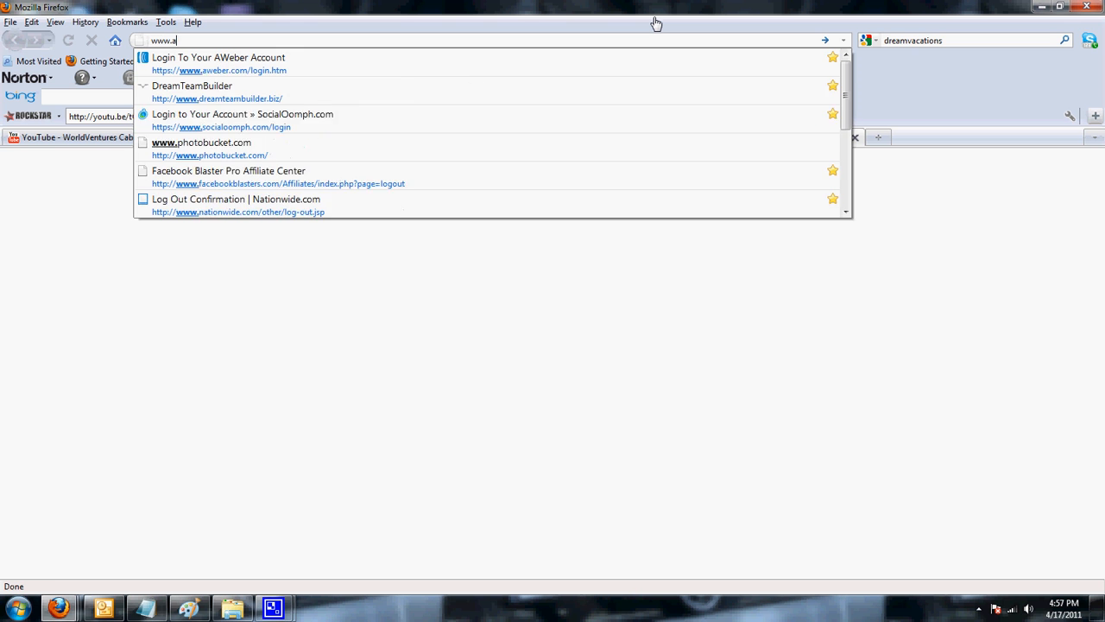
{"action": "type", "text": "we"}
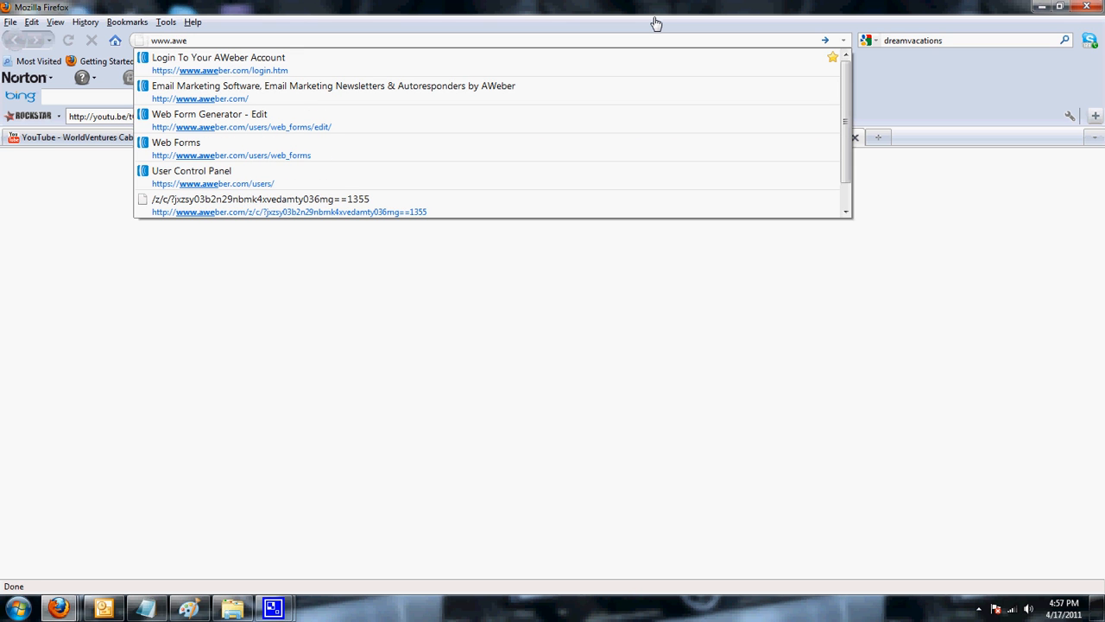
{"action": "type", "text": "ber.com"}
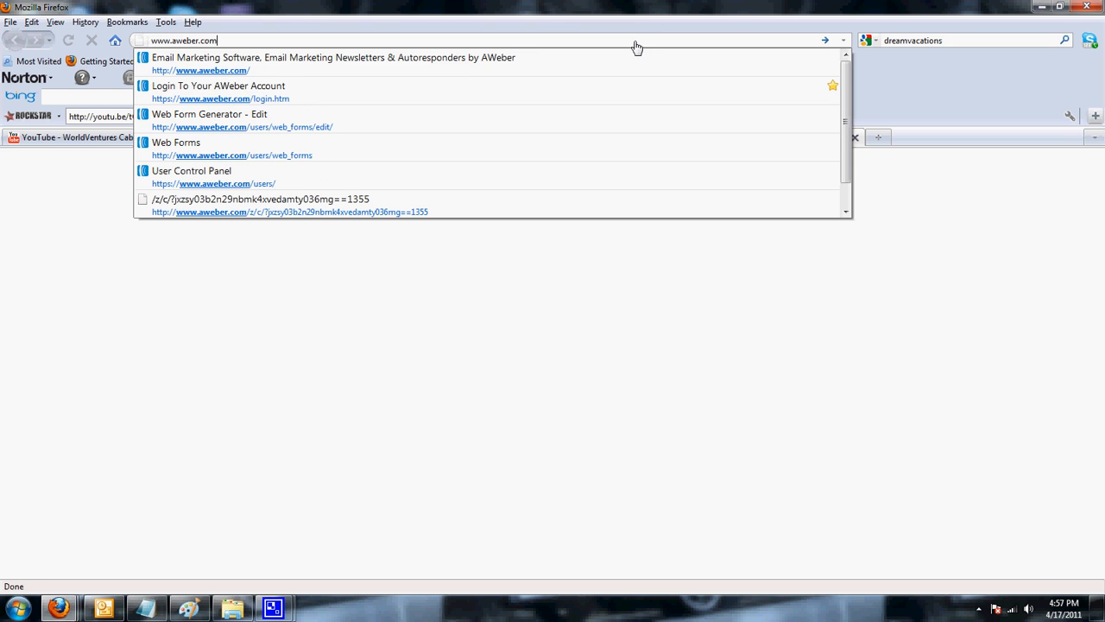
{"action": "key", "text": "Return"}
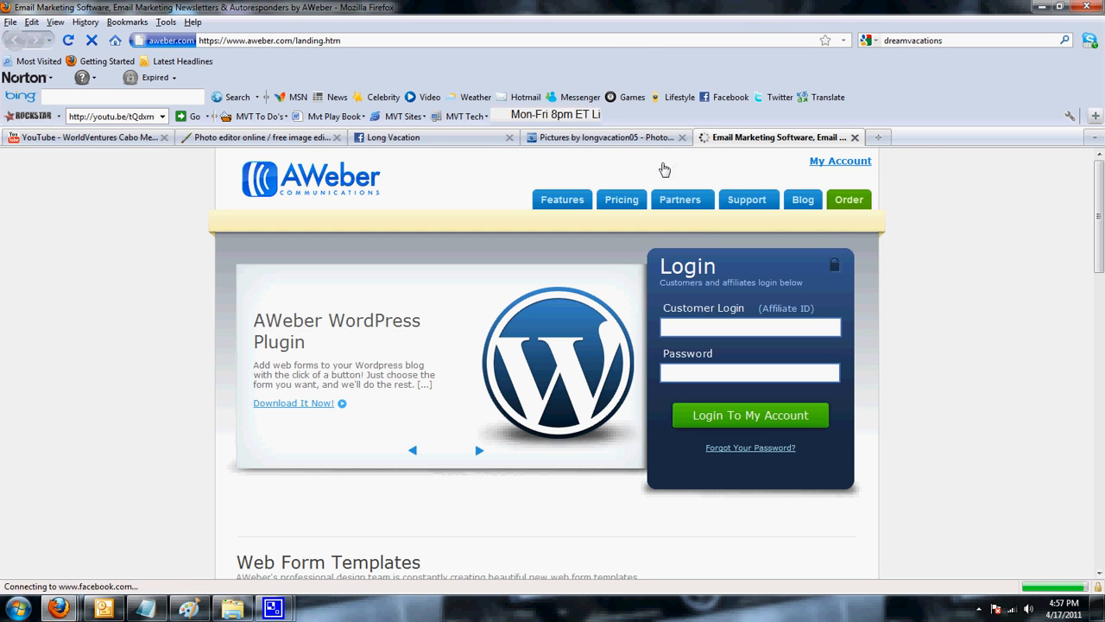
Log in to the AWeber account with the prefilled credentials, reloading the blank login page and resending its data
{"action": "mouse_move", "coordinate": [747, 203]}
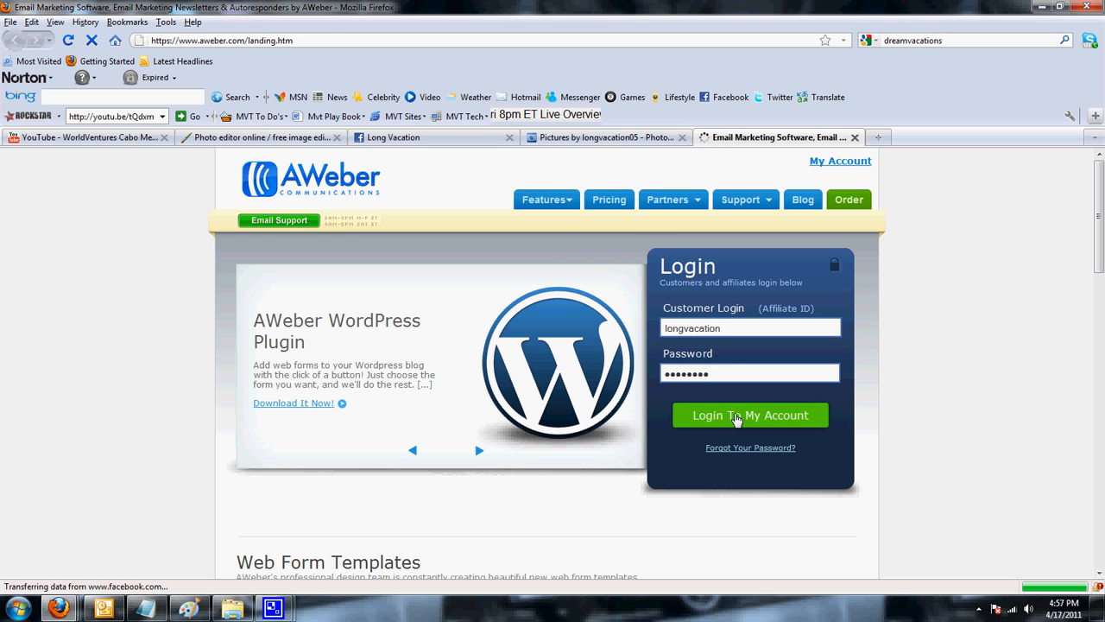
{"action": "left_click", "coordinate": [736, 416]}
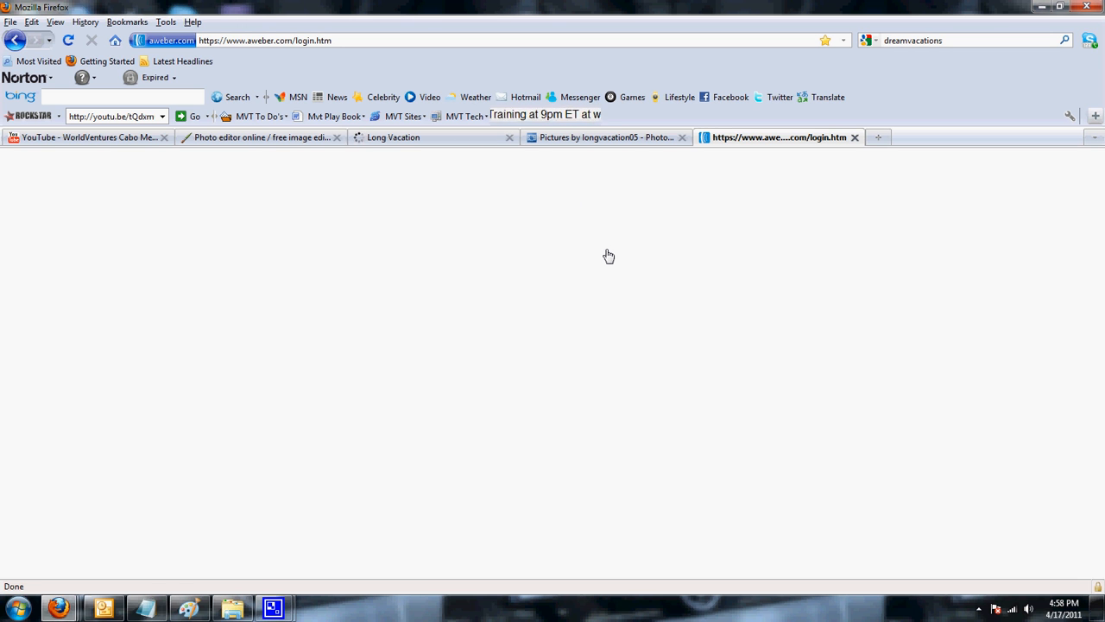
{"action": "left_click", "coordinate": [623, 142]}
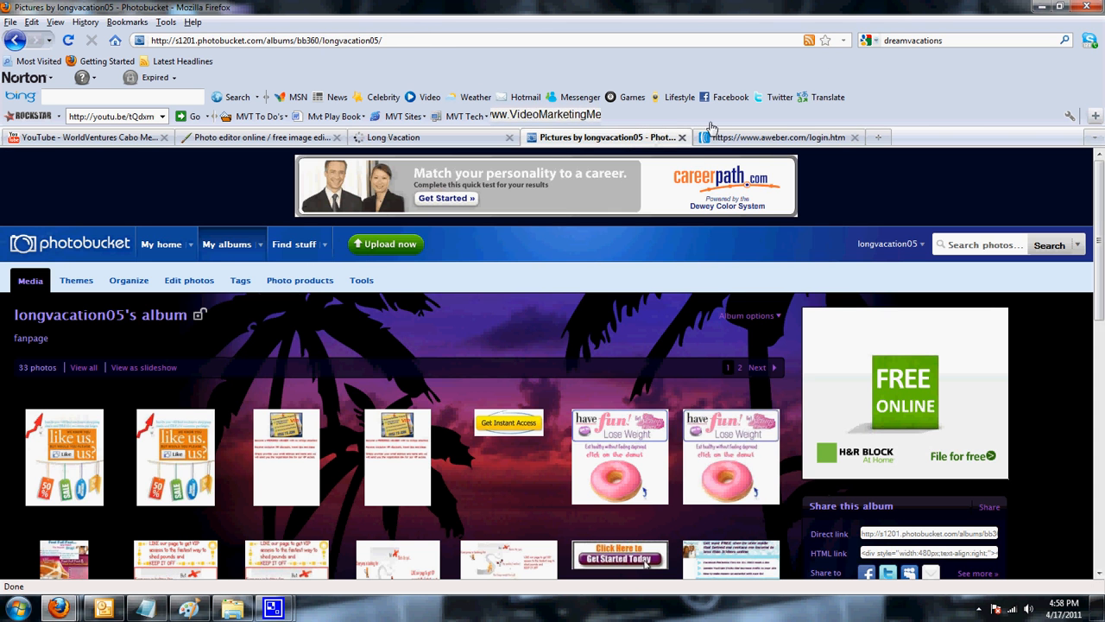
{"action": "left_click", "coordinate": [722, 141]}
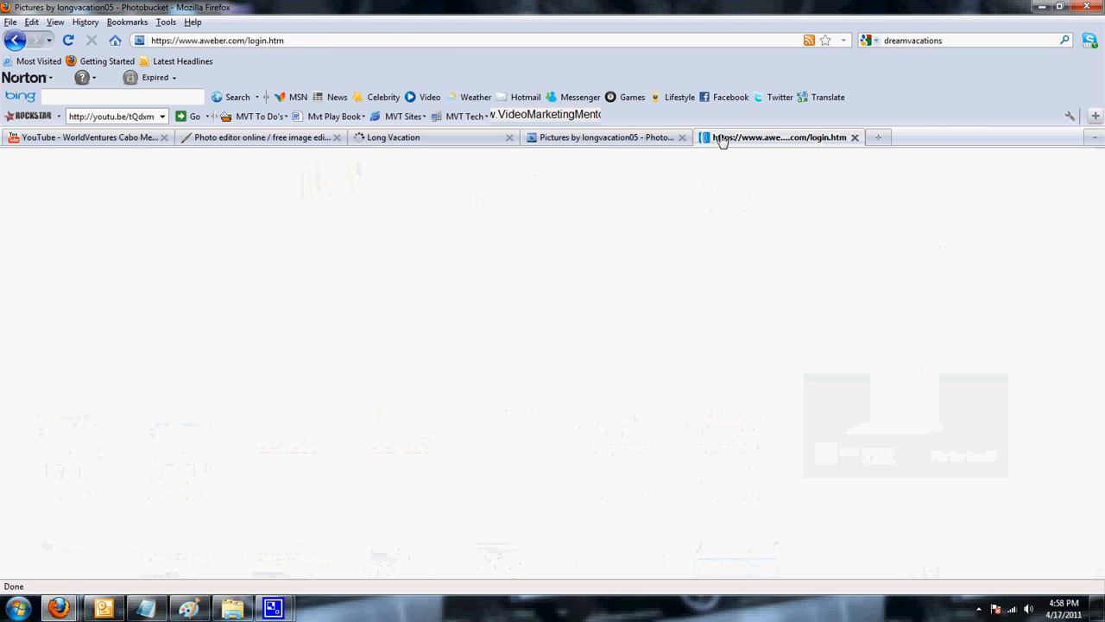
{"action": "left_click", "coordinate": [70, 42]}
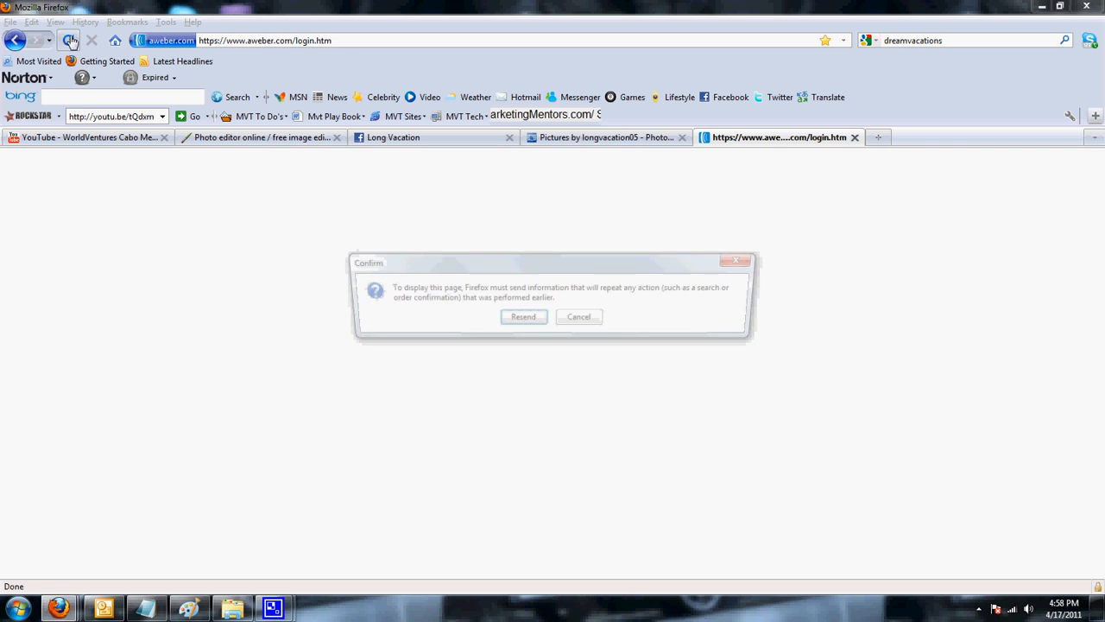
{"action": "left_click", "coordinate": [534, 321]}
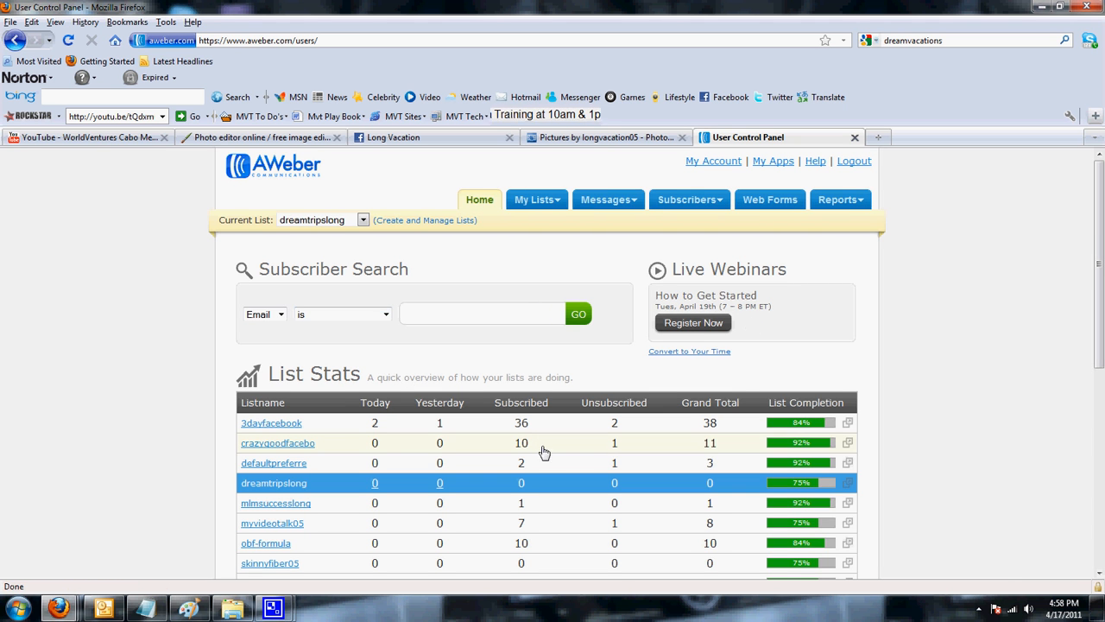
Look over the account's list stats and start a new web form for the dreamtripslong list
{"action": "scroll", "coordinate": [373, 424], "scroll_direction": "down", "scroll_amount": 5}
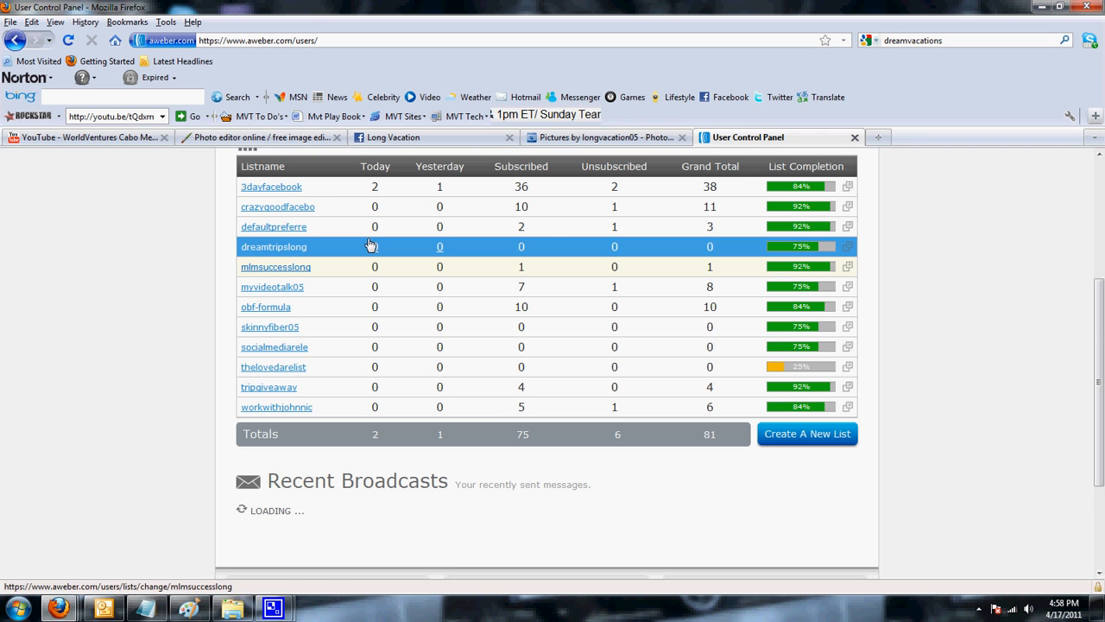
{"action": "scroll", "coordinate": [566, 405], "scroll_direction": "up", "scroll_amount": 5}
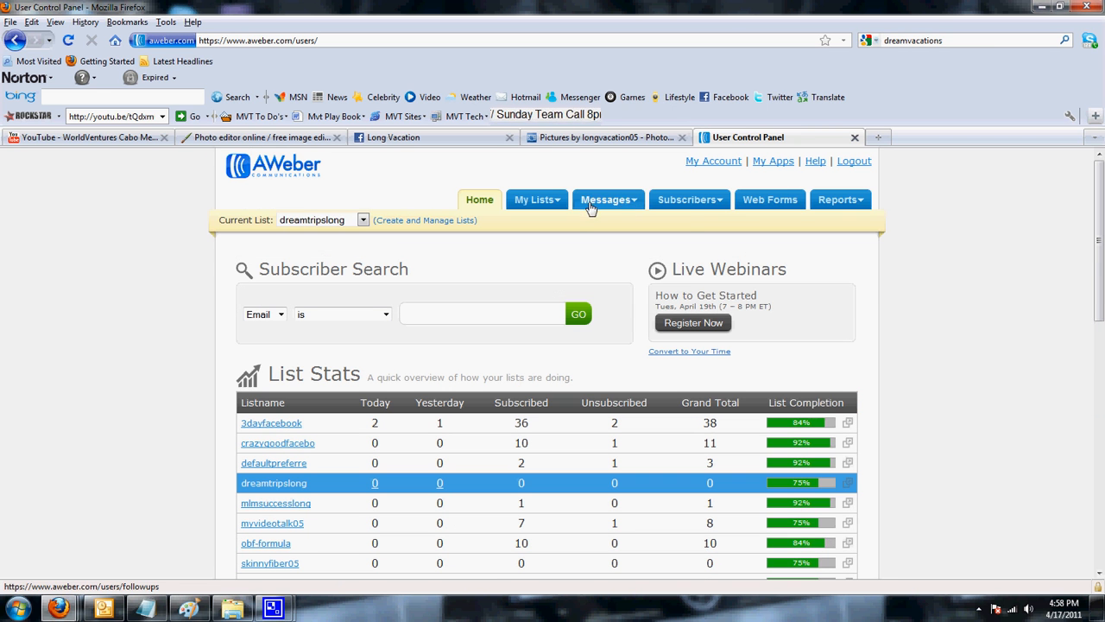
{"action": "left_click", "coordinate": [772, 202]}
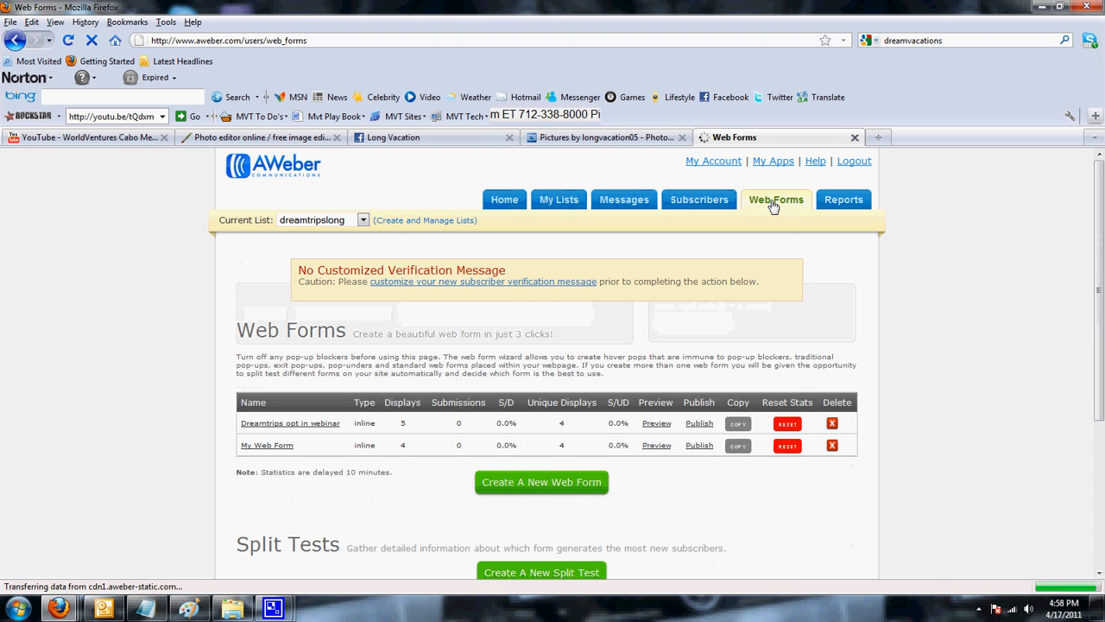
{"action": "left_click", "coordinate": [534, 485]}
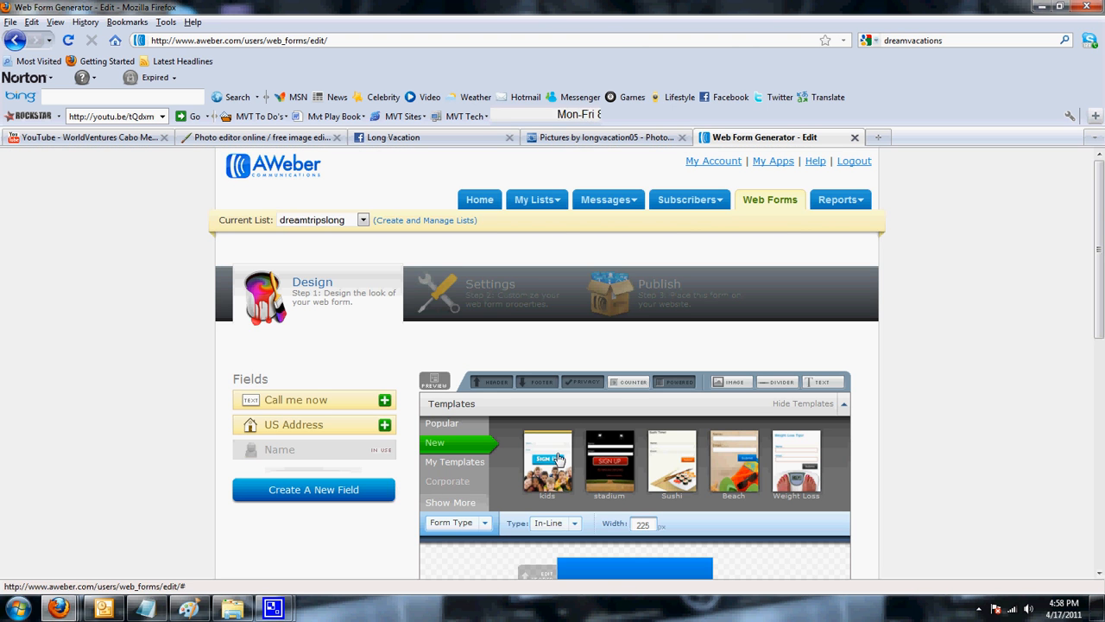
Browse the New and Corporate template categories and examine the default form with its Name and Email fields
{"action": "left_click", "coordinate": [796, 464]}
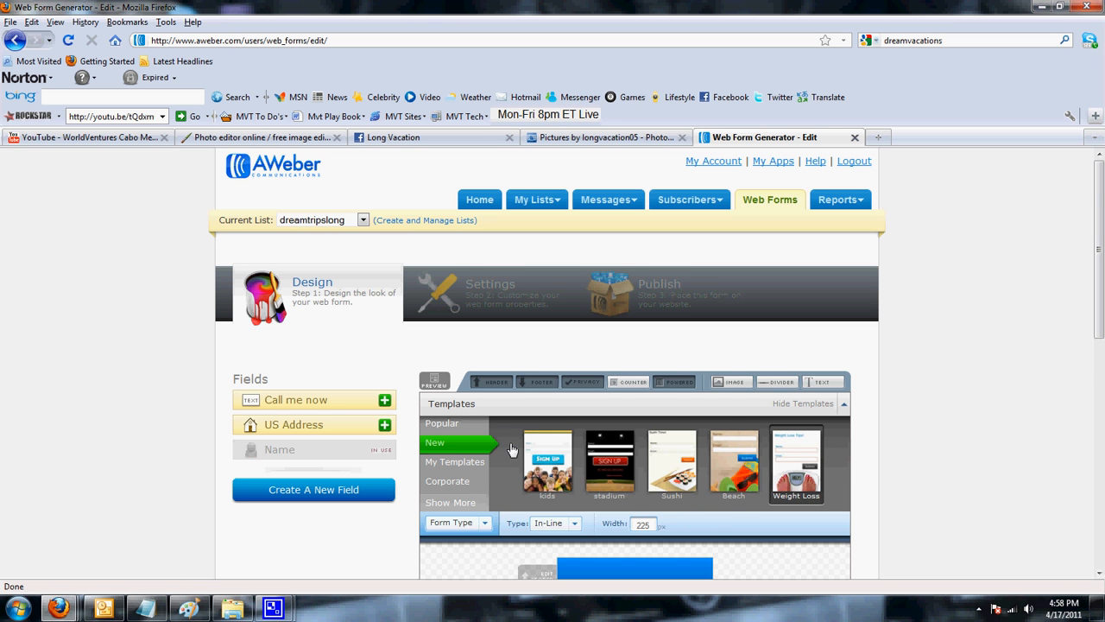
{"action": "scroll", "coordinate": [489, 450], "scroll_direction": "down", "scroll_amount": 2}
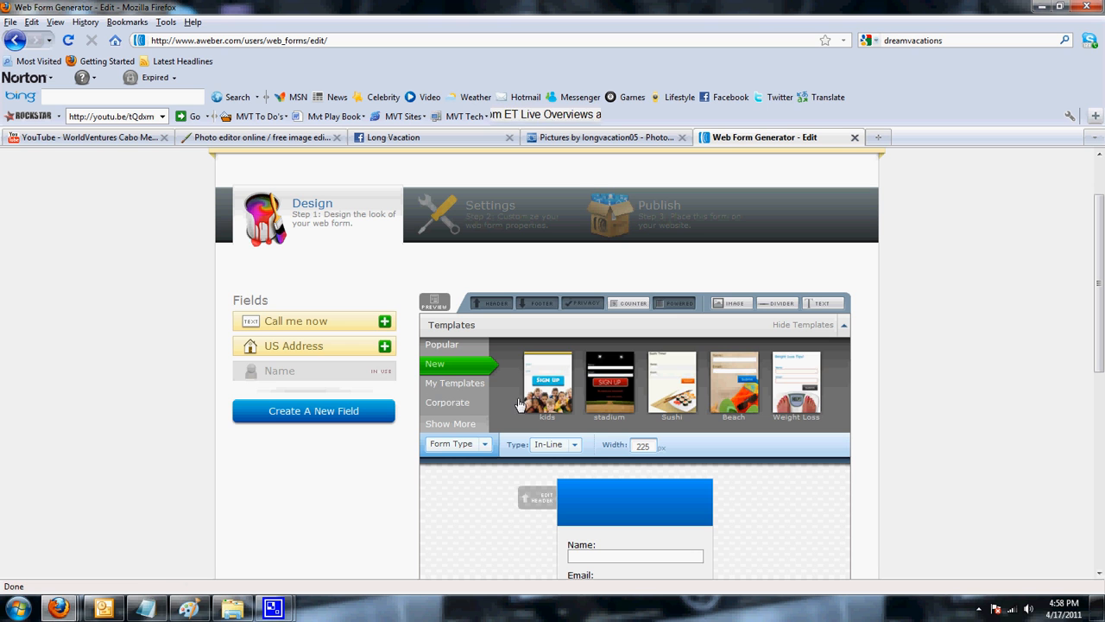
{"action": "left_click", "coordinate": [459, 404]}
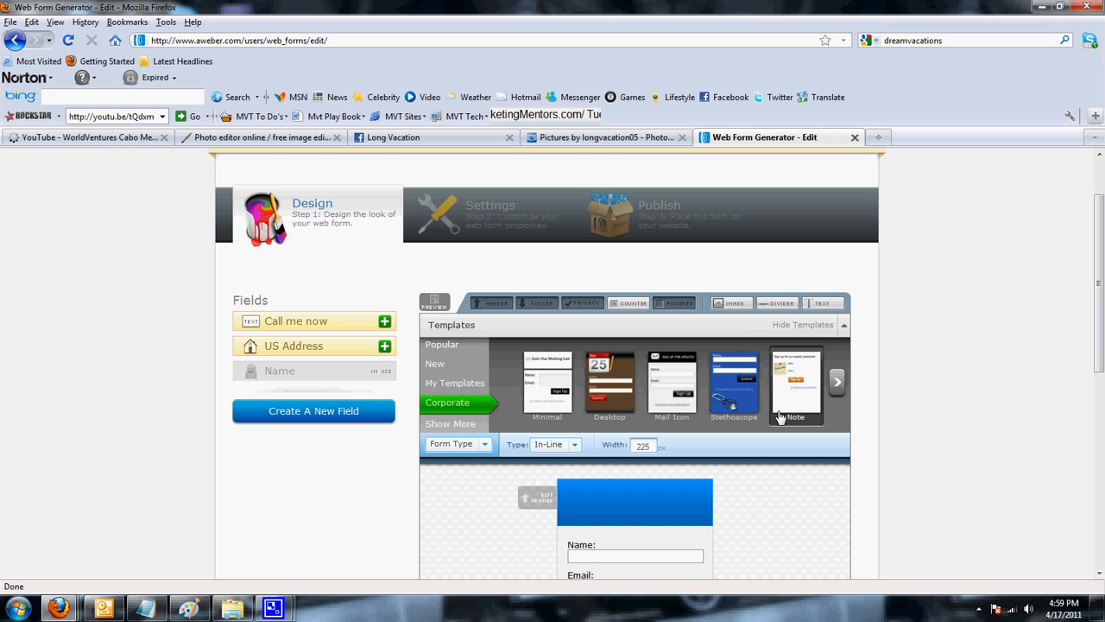
{"action": "scroll", "coordinate": [829, 388], "scroll_direction": "down", "scroll_amount": 3}
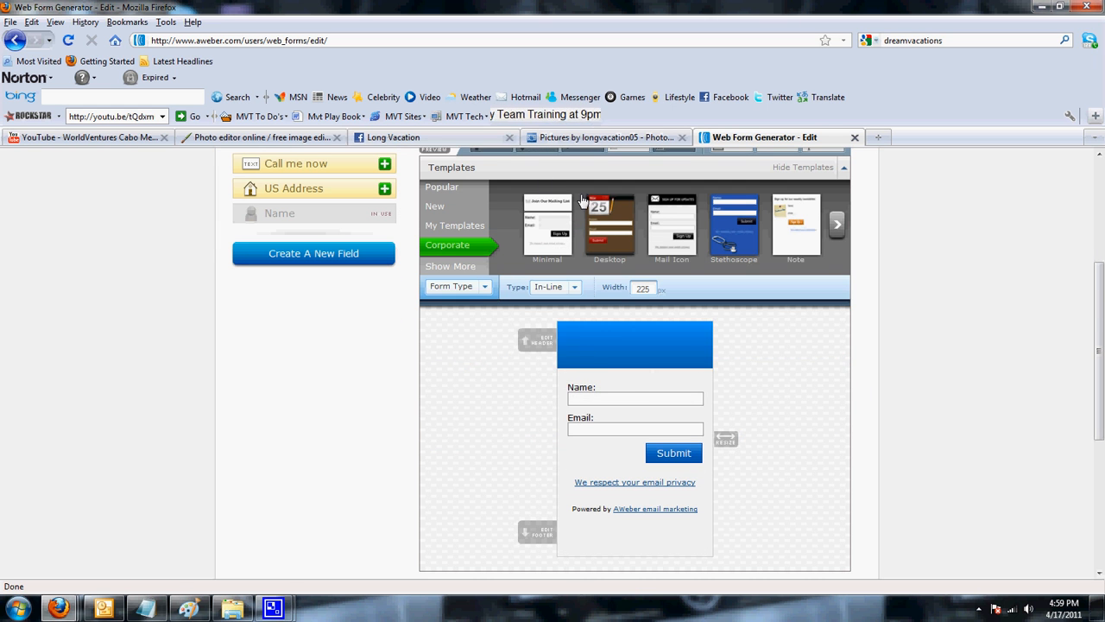
{"action": "left_click", "coordinate": [637, 399]}
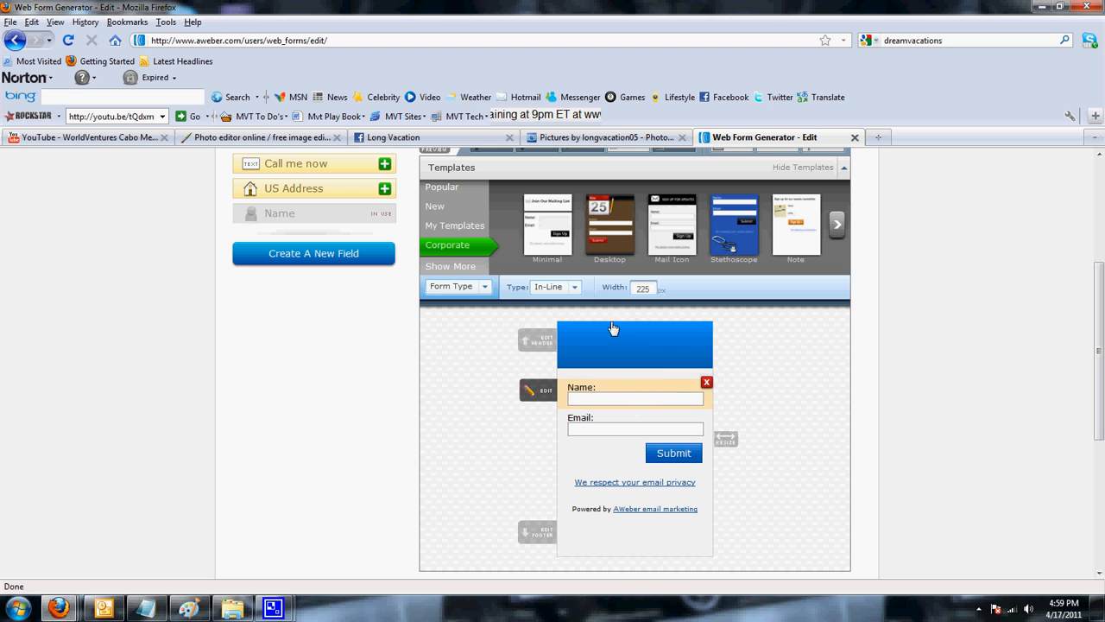
Set the form's header text to "Please provide your details so we can send you alot of goodies..." and save it
{"action": "left_click", "coordinate": [535, 343]}
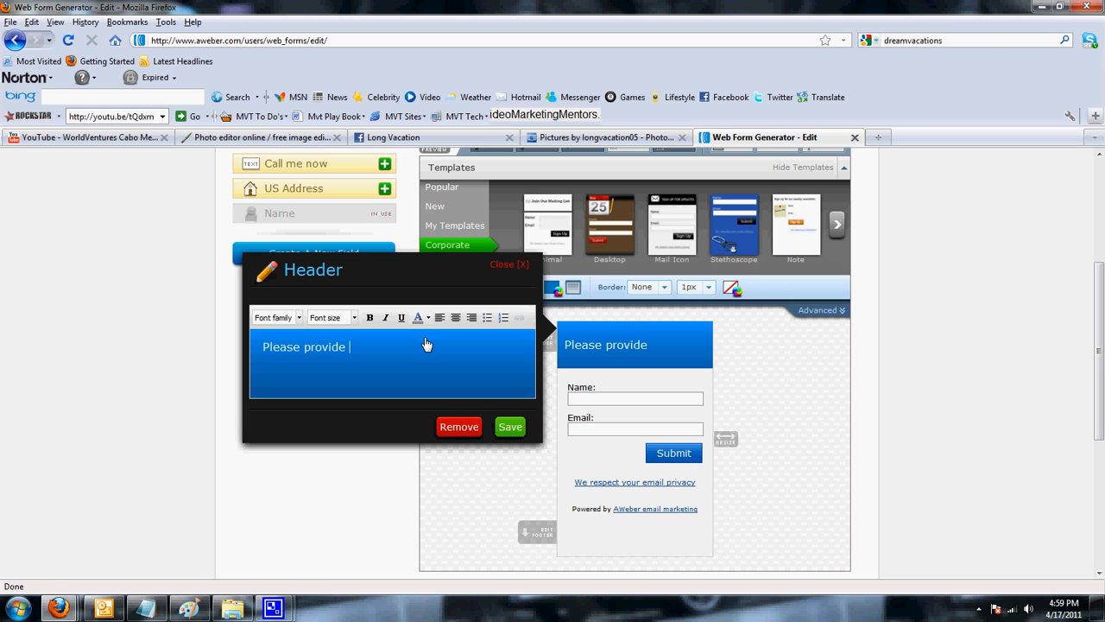
{"action": "type", "text": "ils so we can sen"}
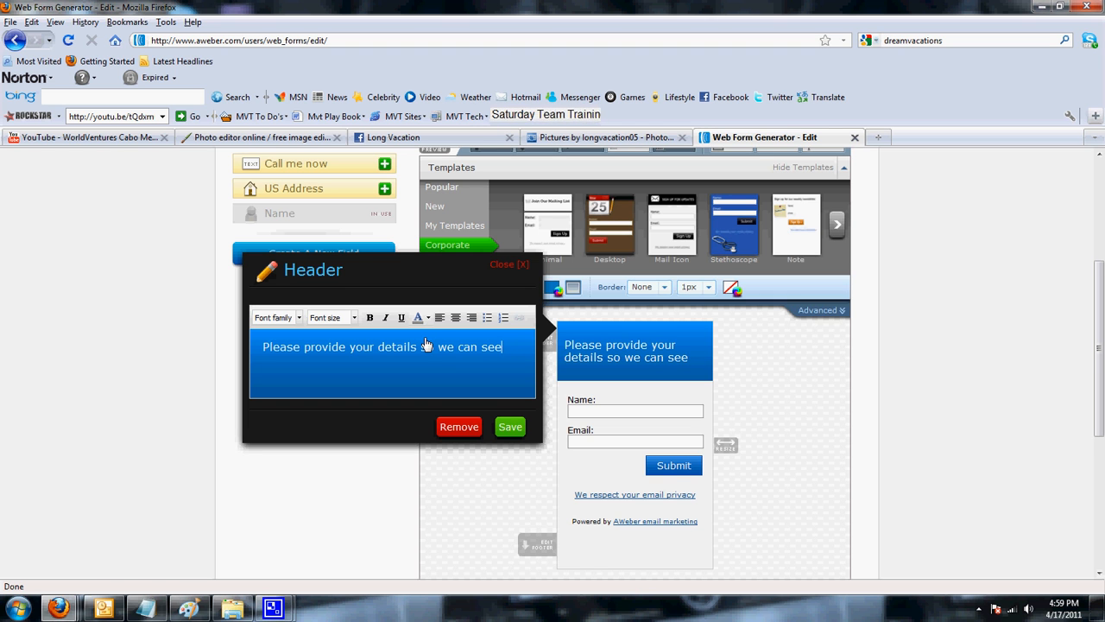
{"action": "type", "text": "d you alot "}
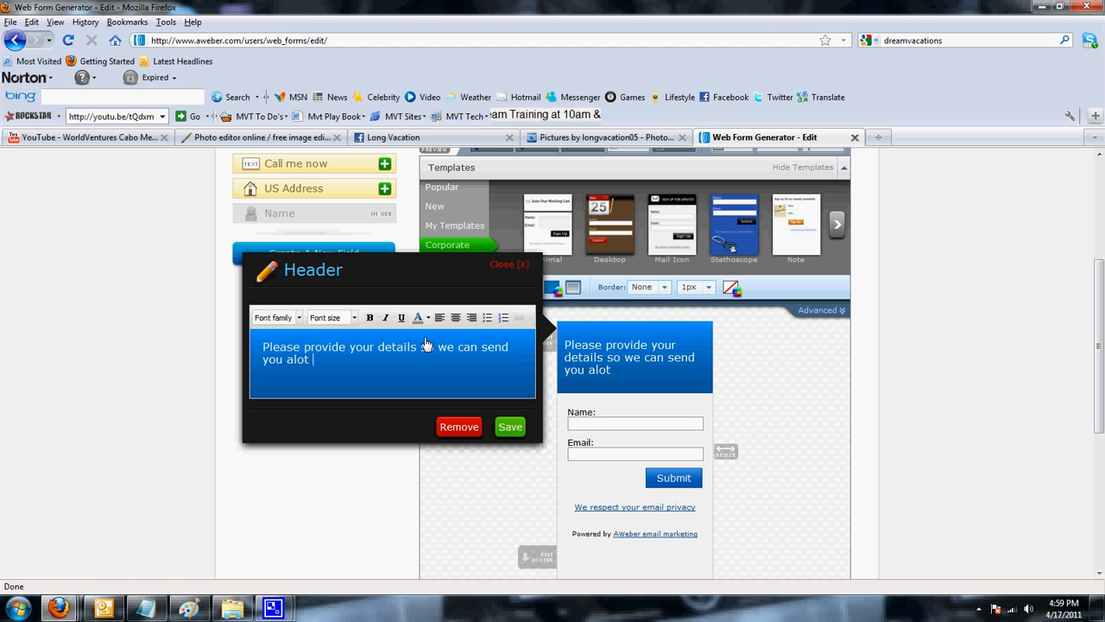
{"action": "type", "text": "of goodies..."}
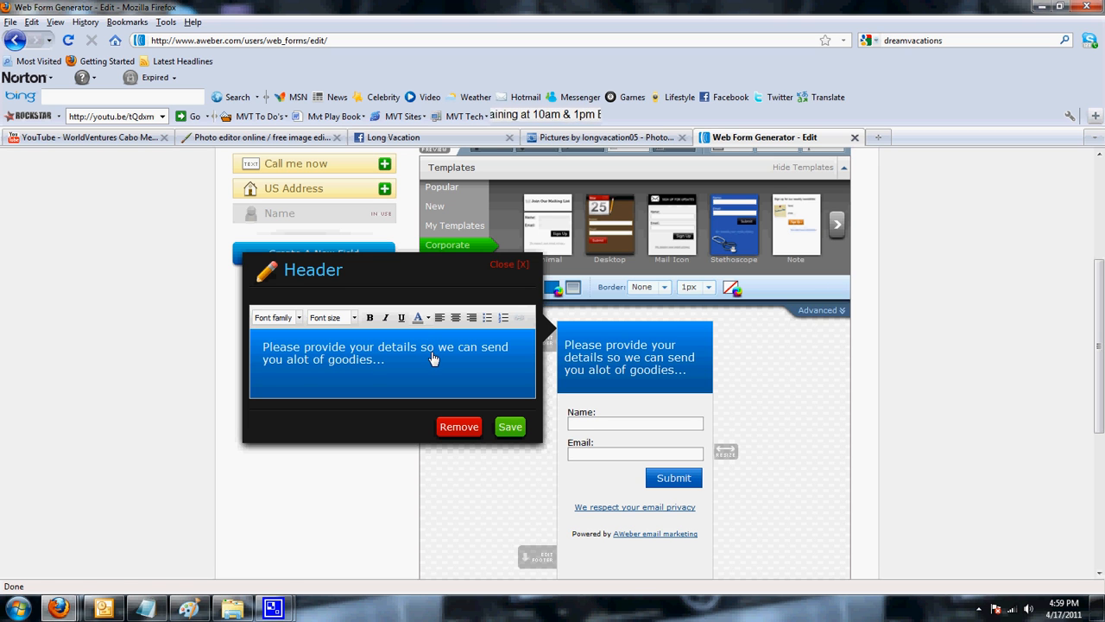
{"action": "left_click", "coordinate": [509, 427]}
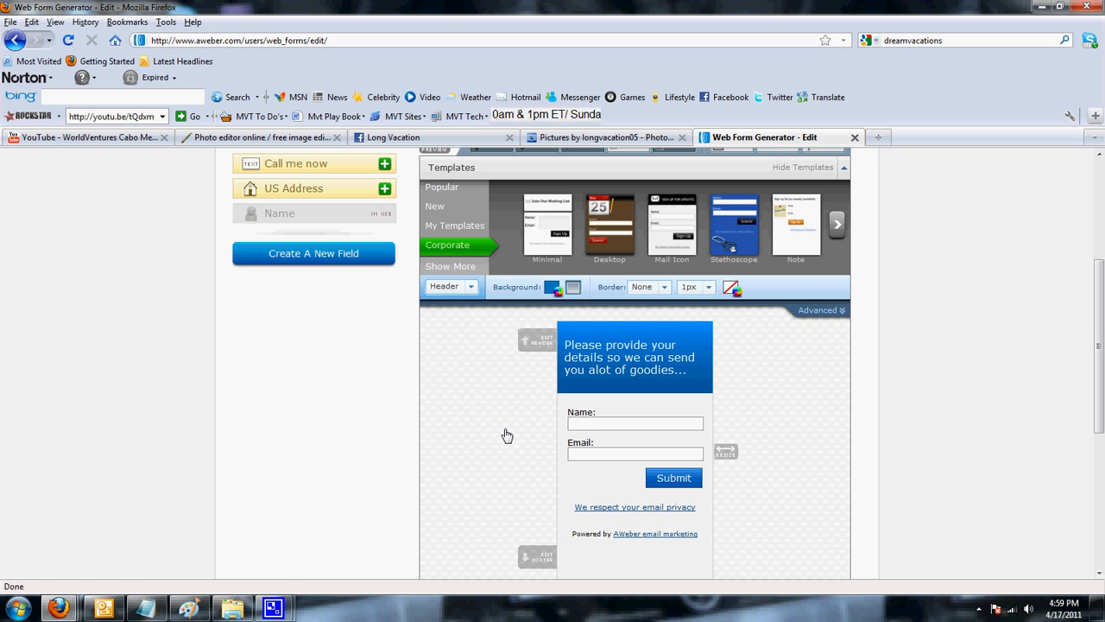
Open the form's Submit button for editing and expand its advanced options to reach the Button Image address
{"action": "left_click", "coordinate": [681, 486]}
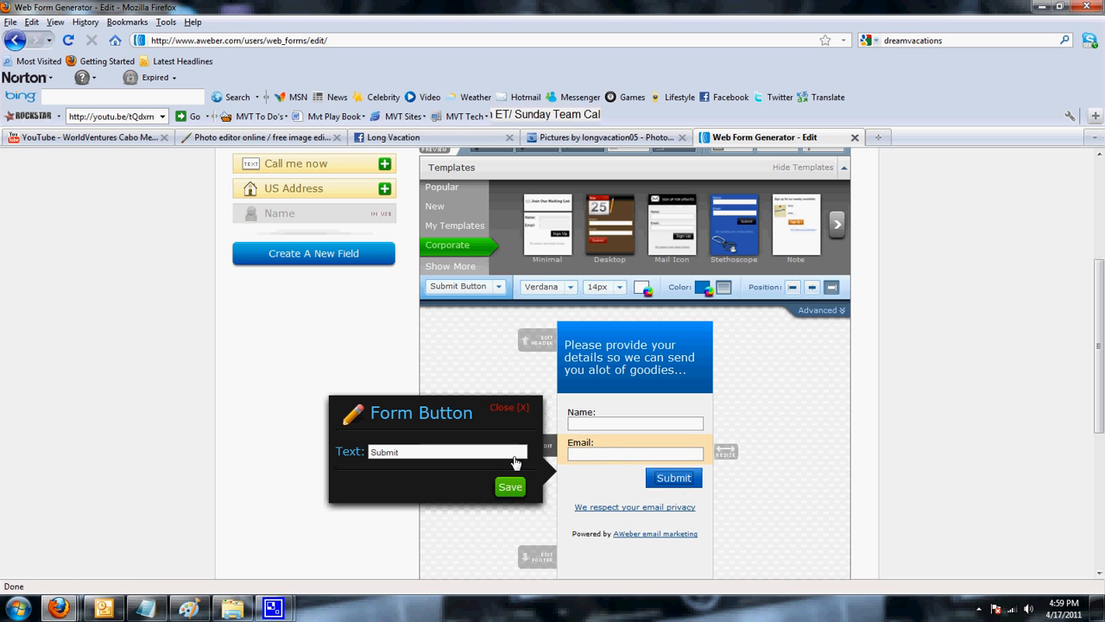
{"action": "left_click", "coordinate": [820, 311]}
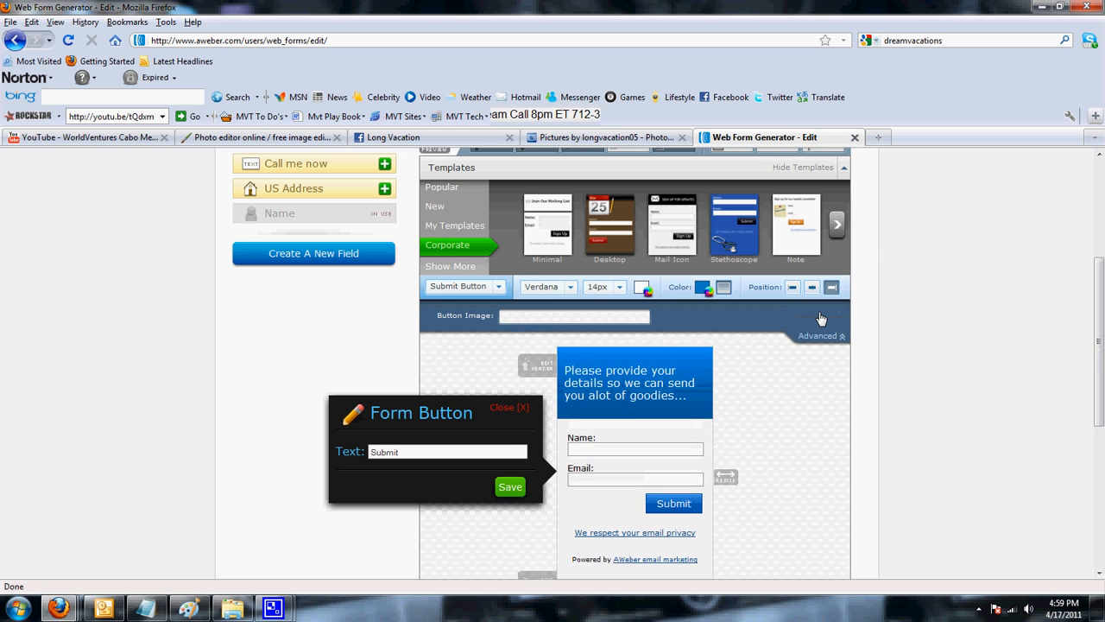
{"action": "left_click", "coordinate": [513, 317]}
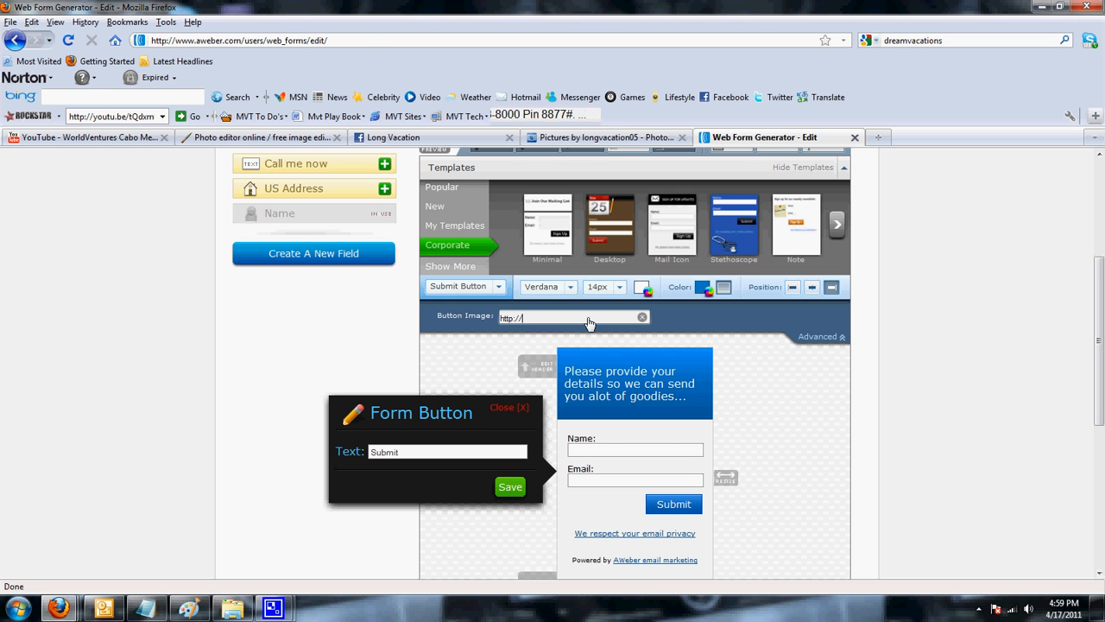
Copy the direct link of the "Get Instant Access" image, accessbutton.jpg, from the Photobucket album
{"action": "left_click", "coordinate": [580, 144]}
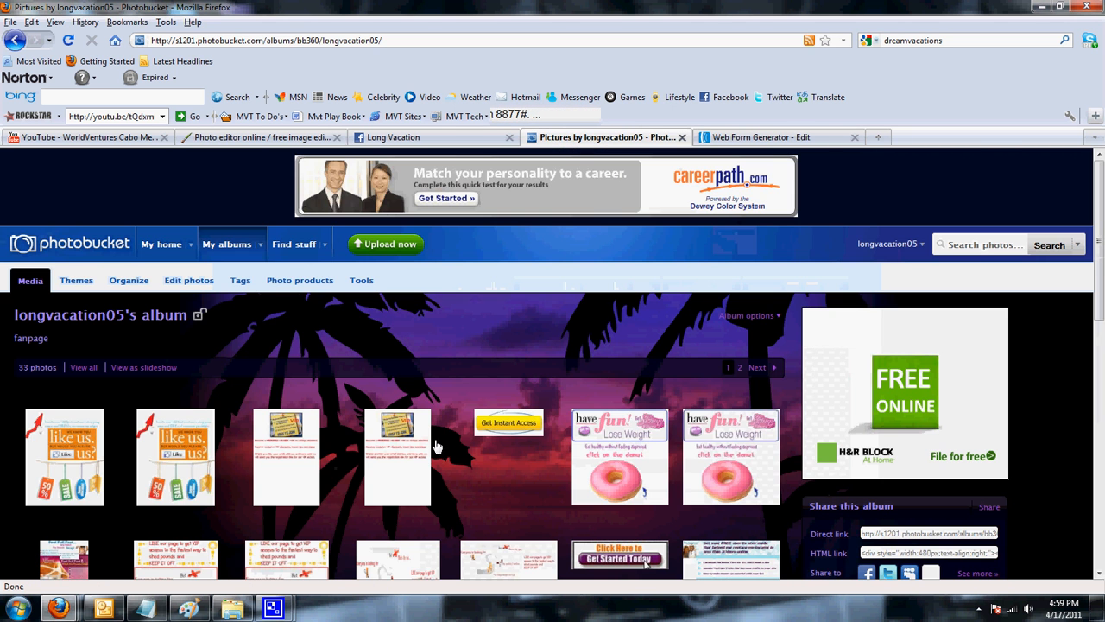
{"action": "scroll", "coordinate": [580, 419], "scroll_direction": "down", "scroll_amount": 3}
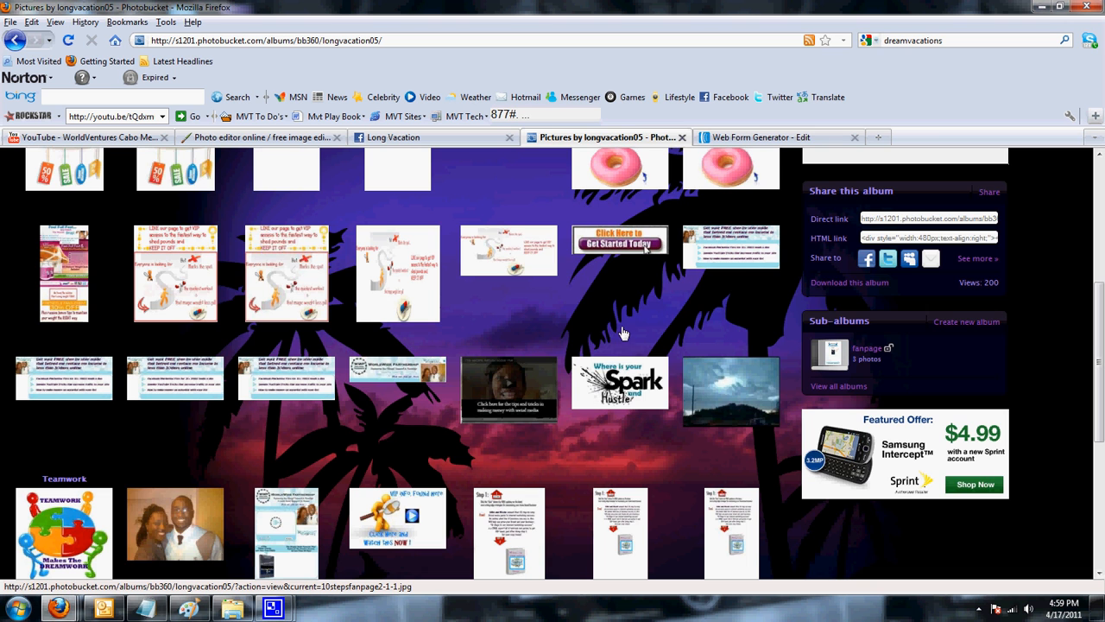
{"action": "scroll", "coordinate": [552, 418], "scroll_direction": "down", "scroll_amount": 5}
{"action": "scroll", "coordinate": [491, 484], "scroll_direction": "up", "scroll_amount": 10}
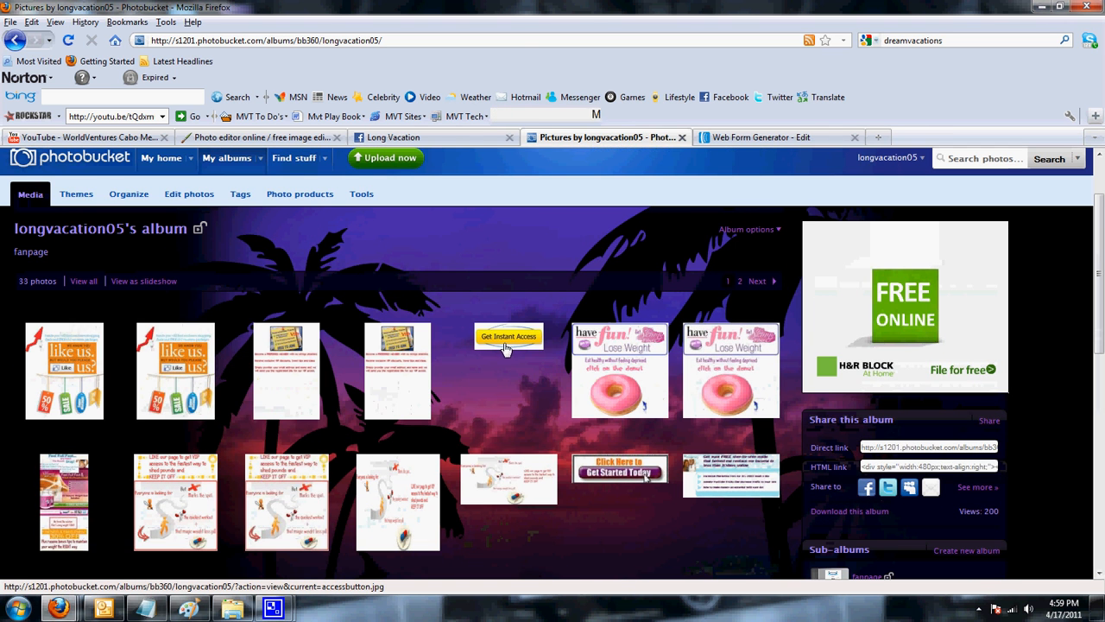
{"action": "left_click", "coordinate": [507, 348]}
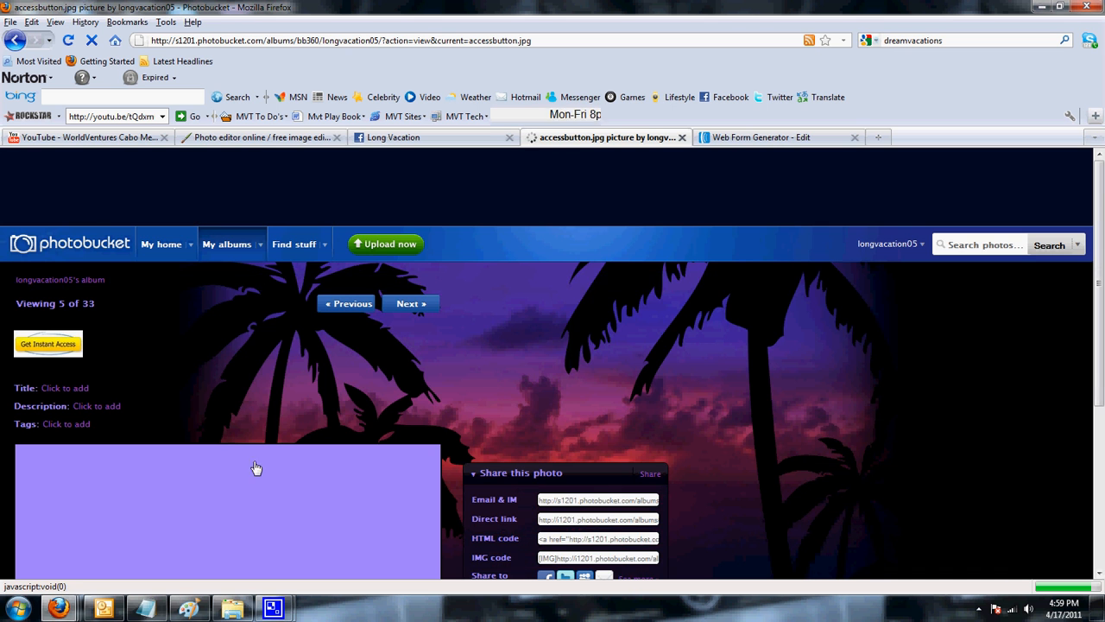
{"action": "scroll", "coordinate": [666, 424], "scroll_direction": "down", "scroll_amount": 3}
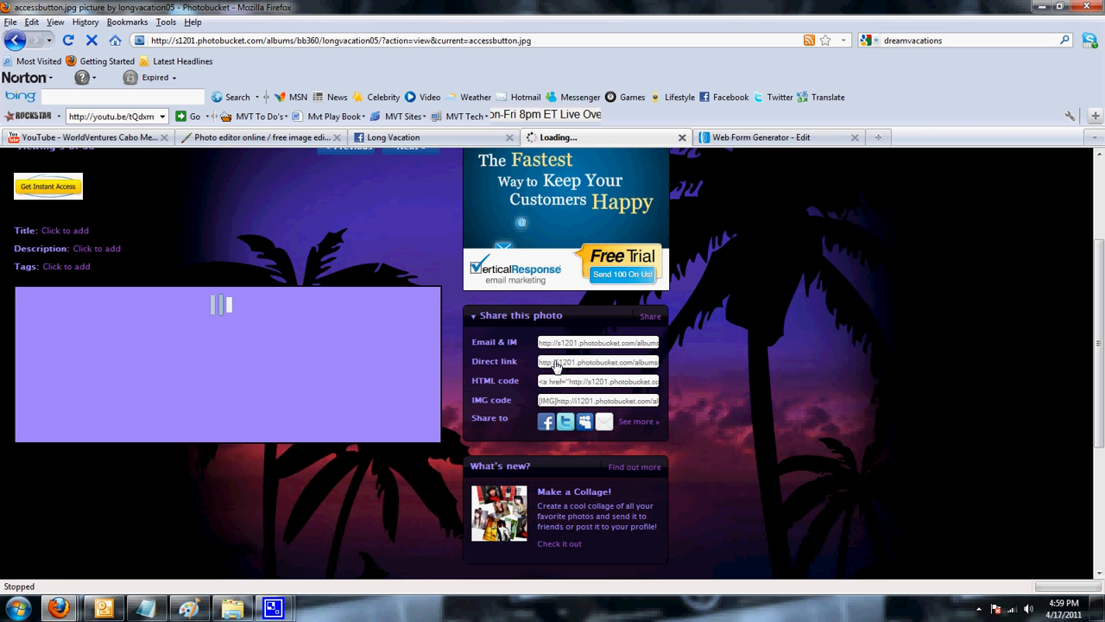
{"action": "left_click", "coordinate": [557, 366]}
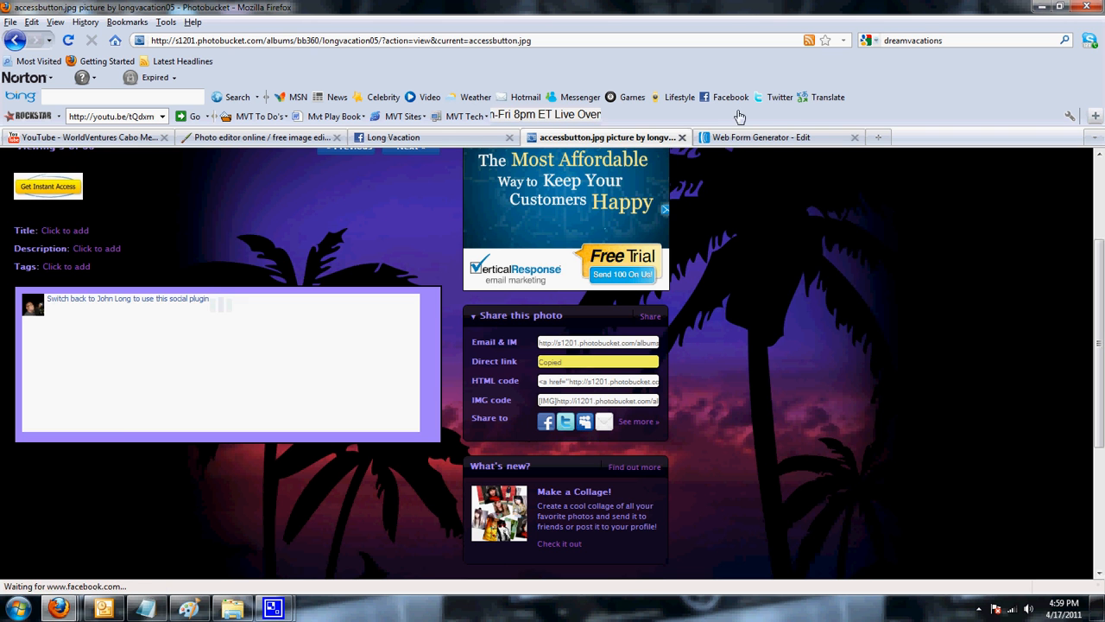
Replace the Submit button's image address in the AWeber form with the copied accessbutton.jpg link and save the button
{"action": "left_click", "coordinate": [730, 140]}
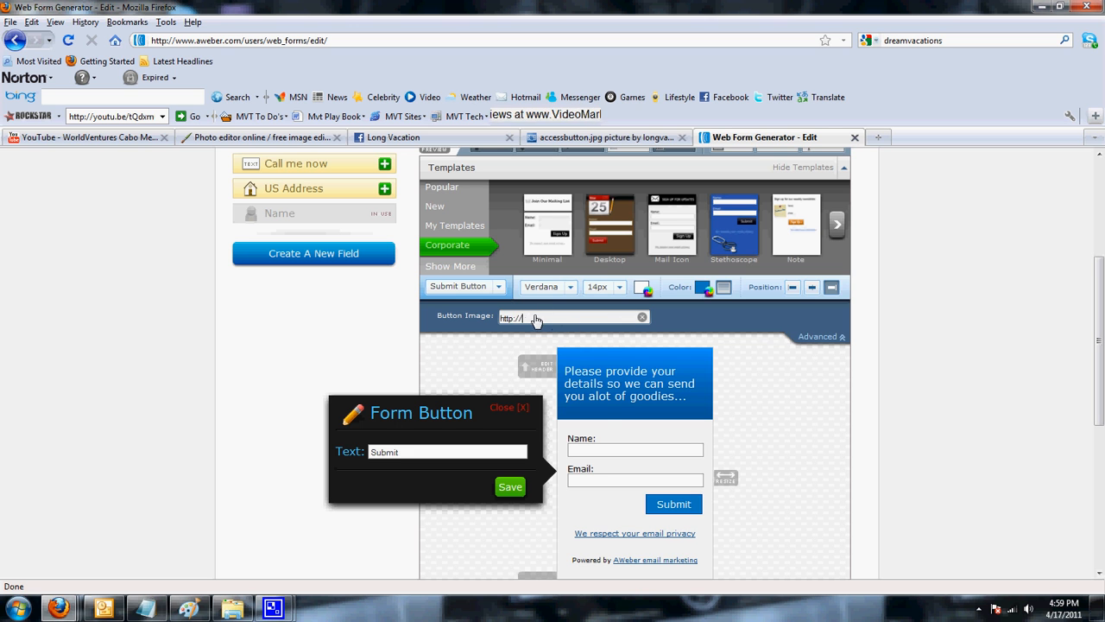
{"action": "left_click_drag", "start_coordinate": [529, 318], "coordinate": [462, 314]}
{"action": "right_click", "coordinate": [506, 317]}
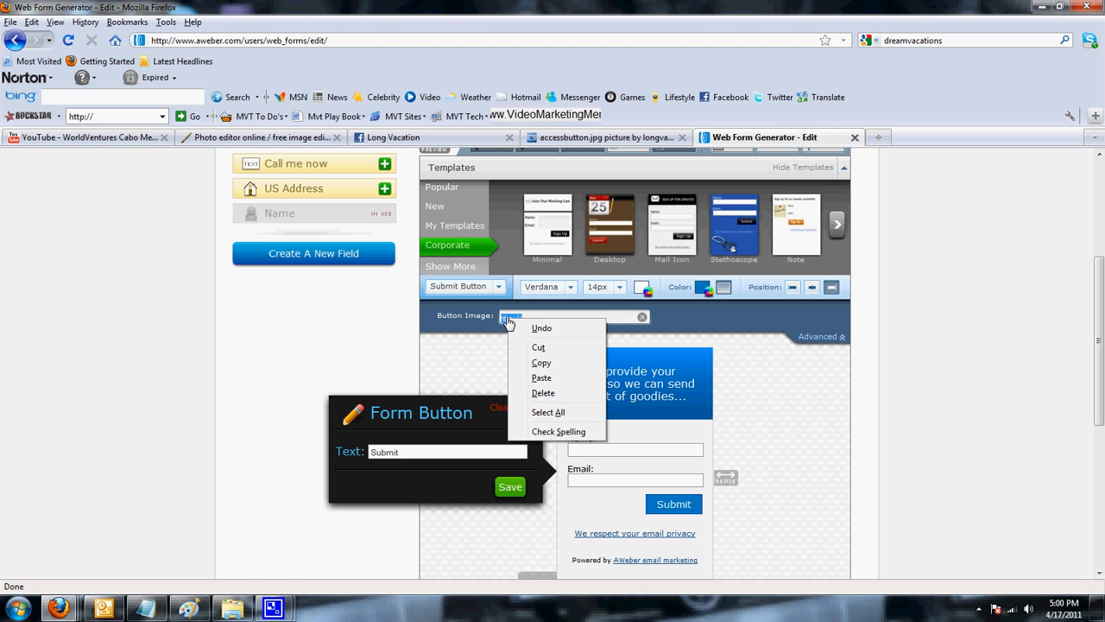
{"action": "left_click", "coordinate": [560, 380]}
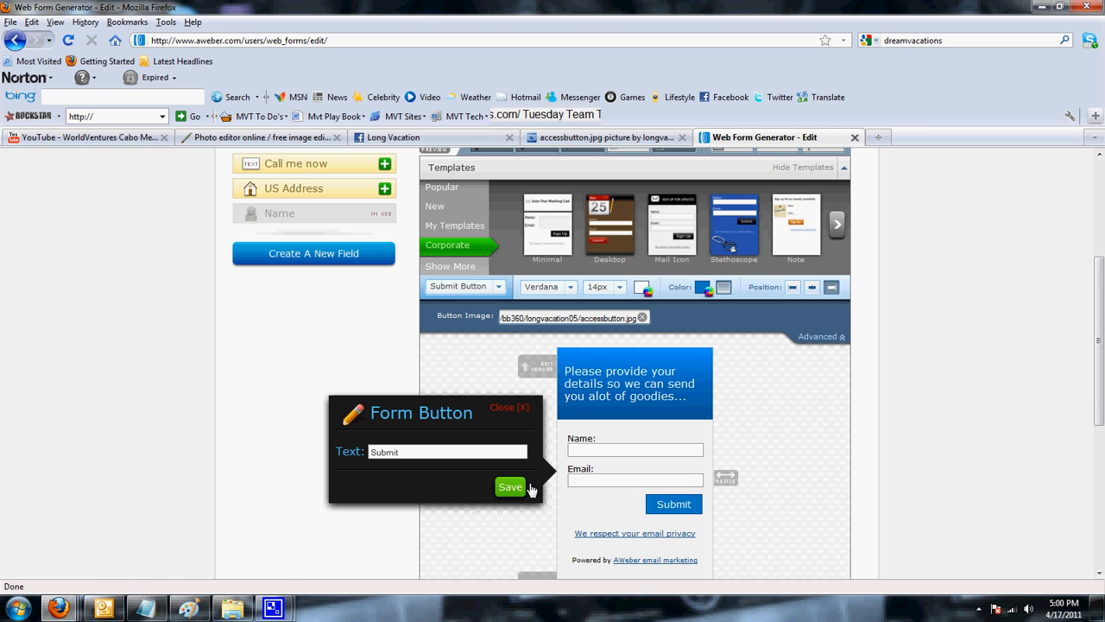
{"action": "left_click", "coordinate": [510, 487]}
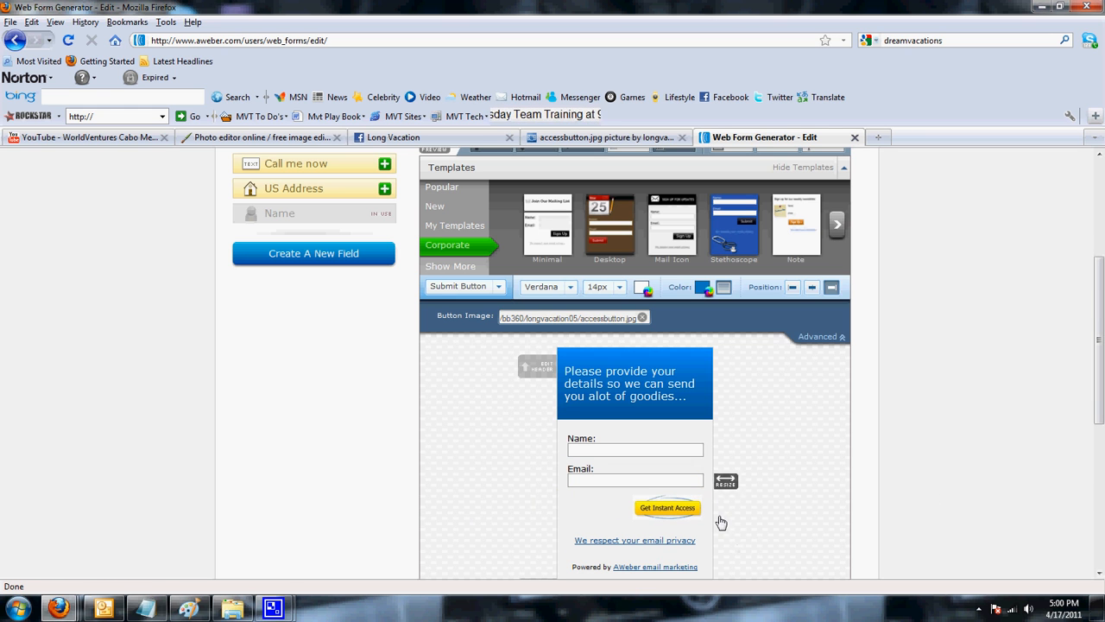
Save the web form design and continue to Step 2, the form's settings
{"action": "scroll", "coordinate": [701, 515], "scroll_direction": "down", "scroll_amount": 2}
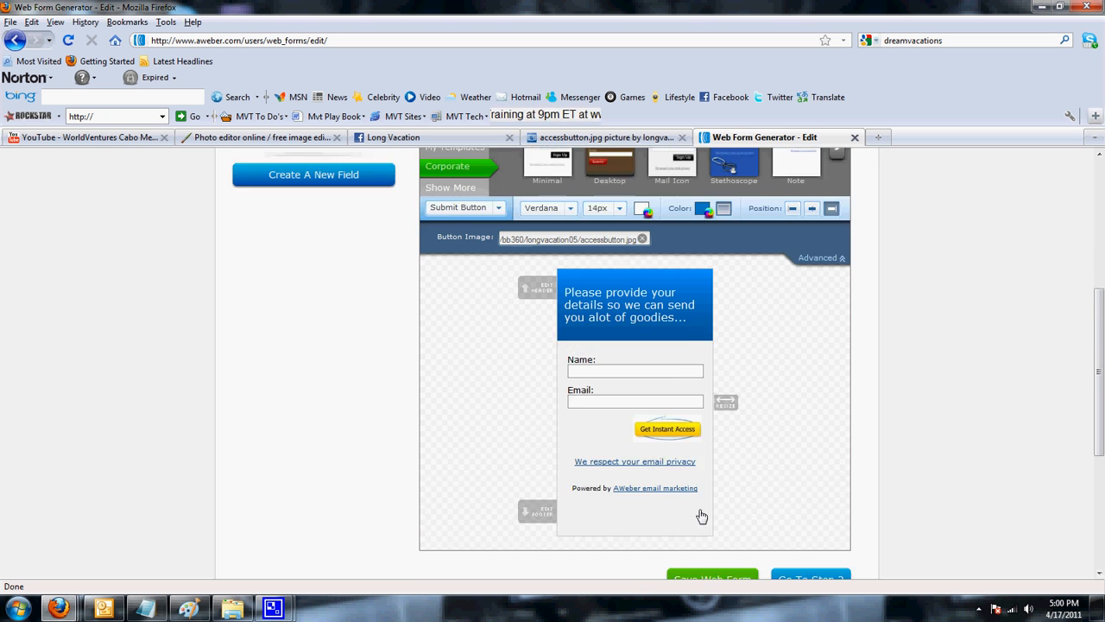
{"action": "scroll", "coordinate": [701, 516], "scroll_direction": "down", "scroll_amount": 2}
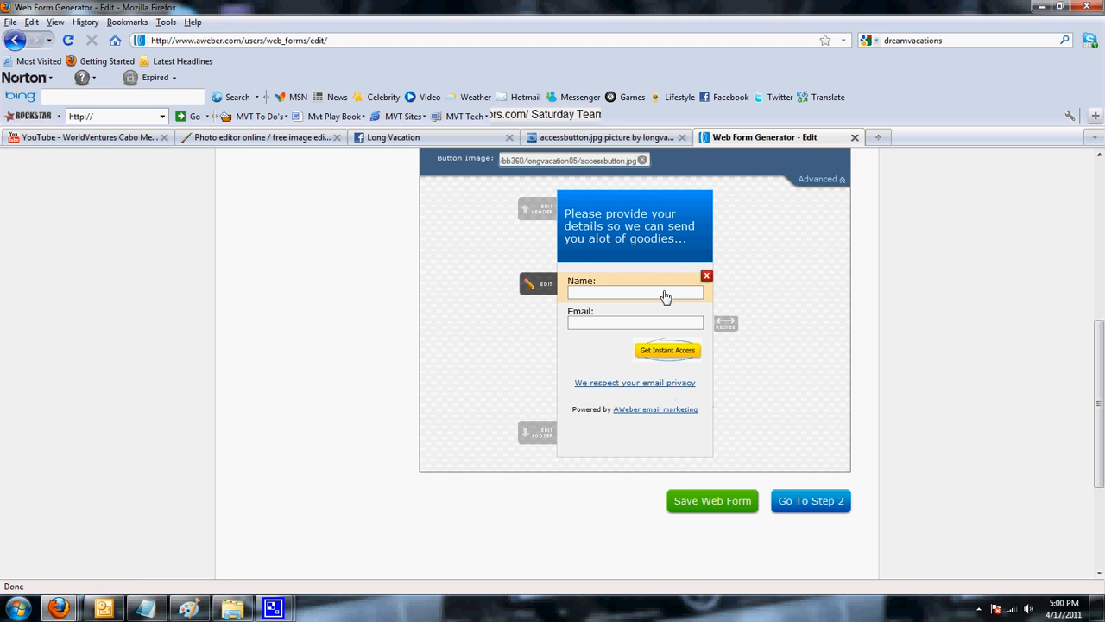
{"action": "left_click", "coordinate": [708, 506]}
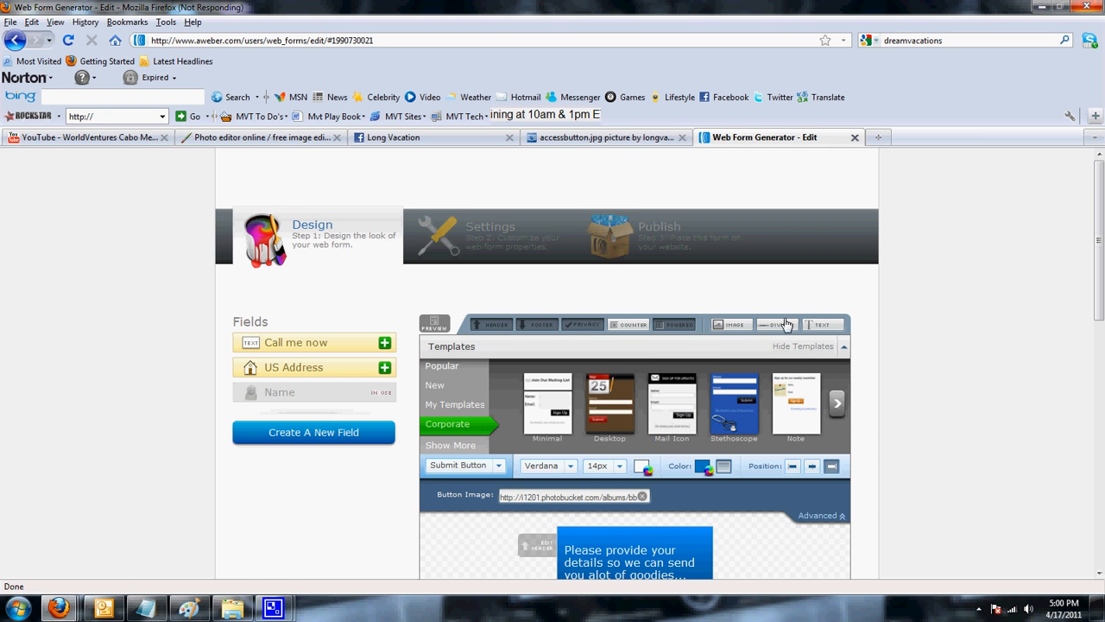
{"action": "scroll", "coordinate": [1086, 354], "scroll_direction": "down", "scroll_amount": 5}
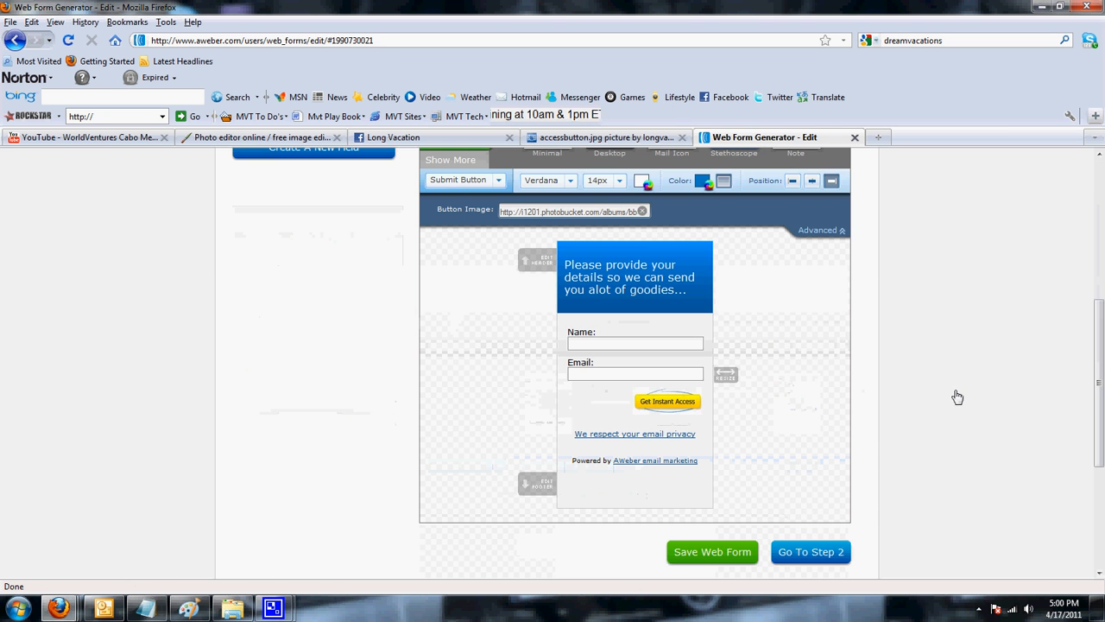
{"action": "left_click", "coordinate": [807, 556]}
Replace the form name with "LVFanpage opt in"
{"action": "left_click", "coordinate": [387, 436]}
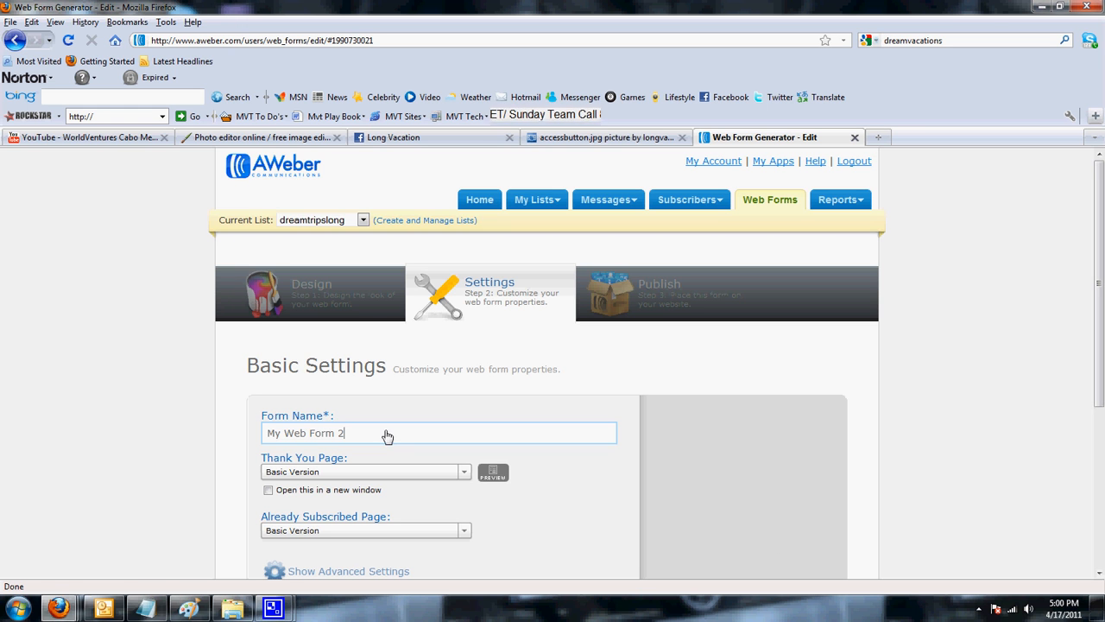
{"action": "left_click_drag", "start_coordinate": [386, 436], "coordinate": [207, 433]}
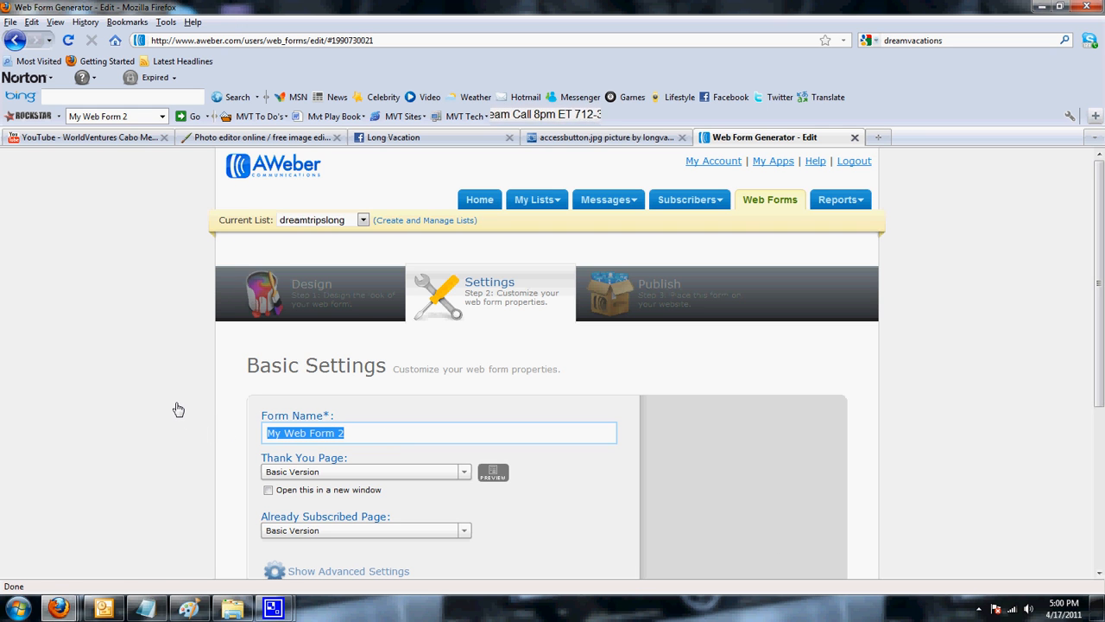
{"action": "type", "text": "LONGVAC"}
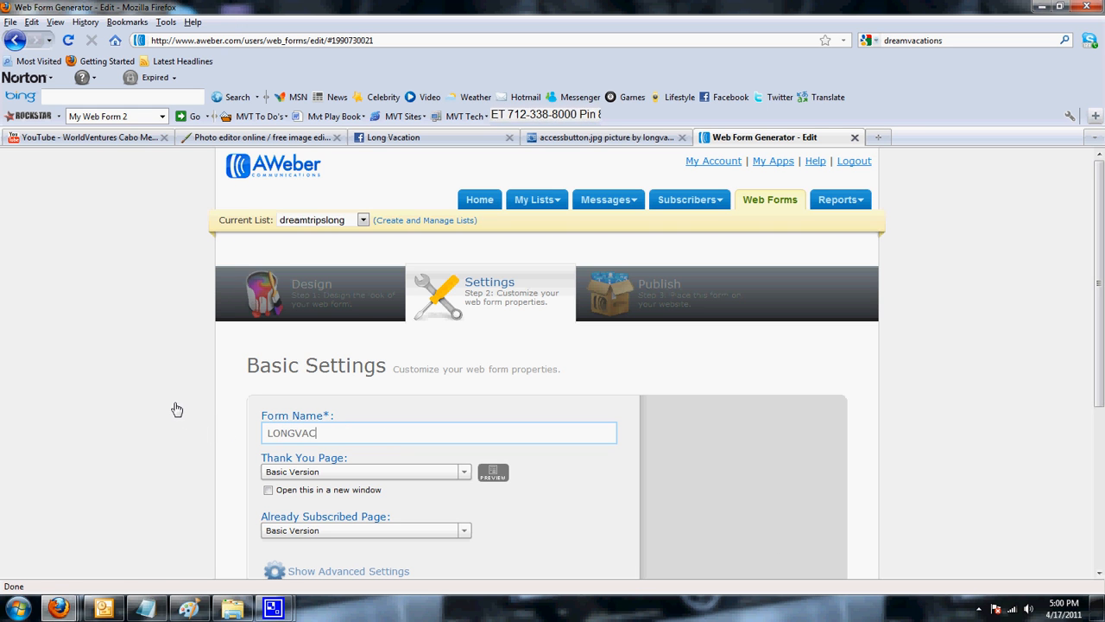
{"action": "key", "text": "BackSpace"}
{"action": "key", "text": "BackSpace"}
{"action": "key", "text": "BackSpace"}
{"action": "key", "text": "BackSpace"}
{"action": "key", "text": "BackSpace"}
{"action": "key", "text": "BackSpace"}
{"action": "key", "text": "BackSpace"}
{"action": "key", "text": "BackSpace"}
{"action": "key", "text": "BackSpace"}
{"action": "key", "text": "BackSpace"}
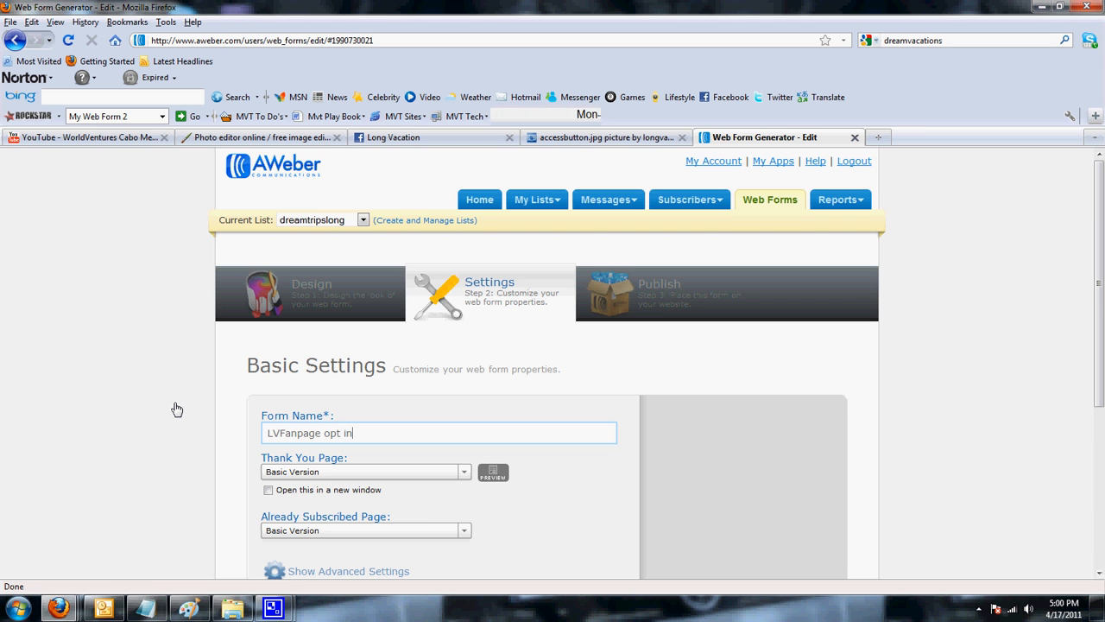
Preview the Basic Version thank-you page, look it over and return to the form's settings
{"action": "left_click", "coordinate": [465, 472]}
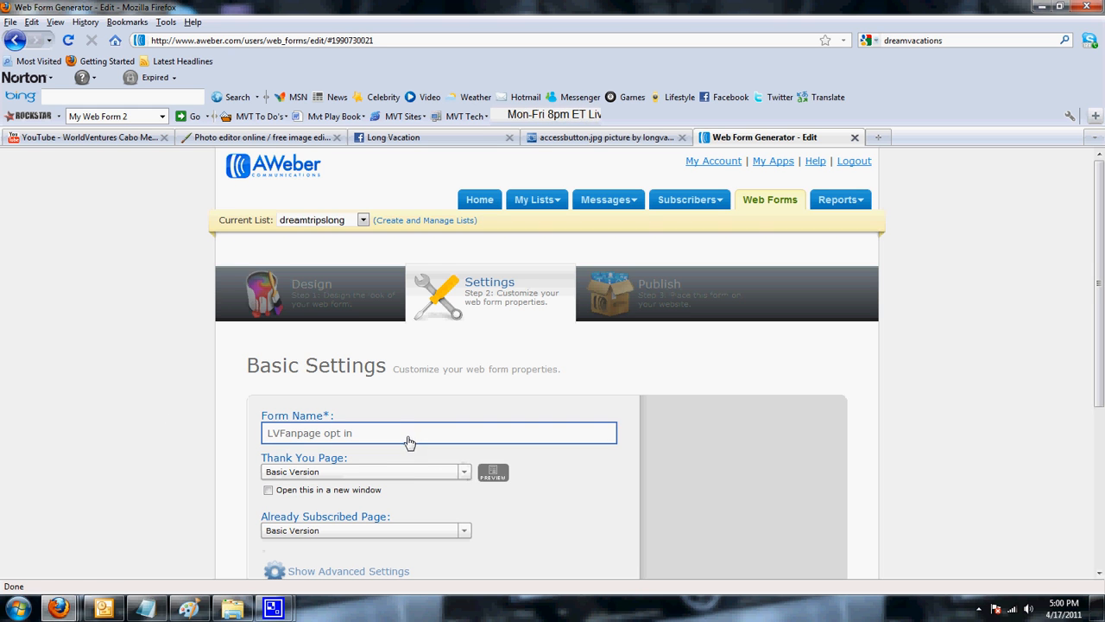
{"action": "left_click", "coordinate": [496, 480]}
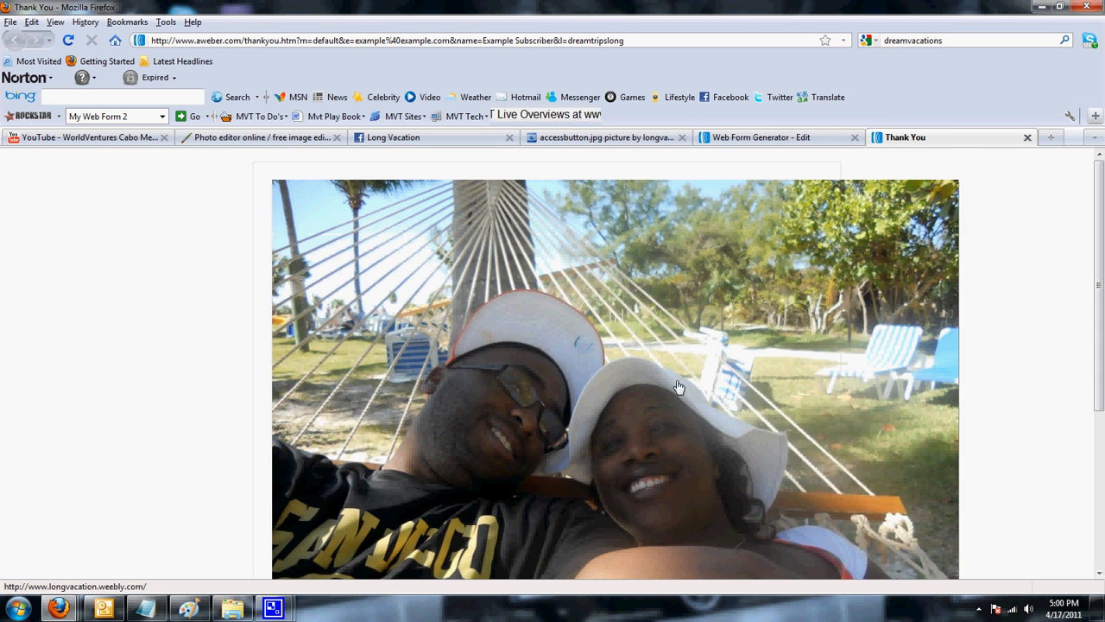
{"action": "scroll", "coordinate": [713, 427], "scroll_direction": "down", "scroll_amount": 5}
{"action": "scroll", "coordinate": [714, 427], "scroll_direction": "up", "scroll_amount": 5}
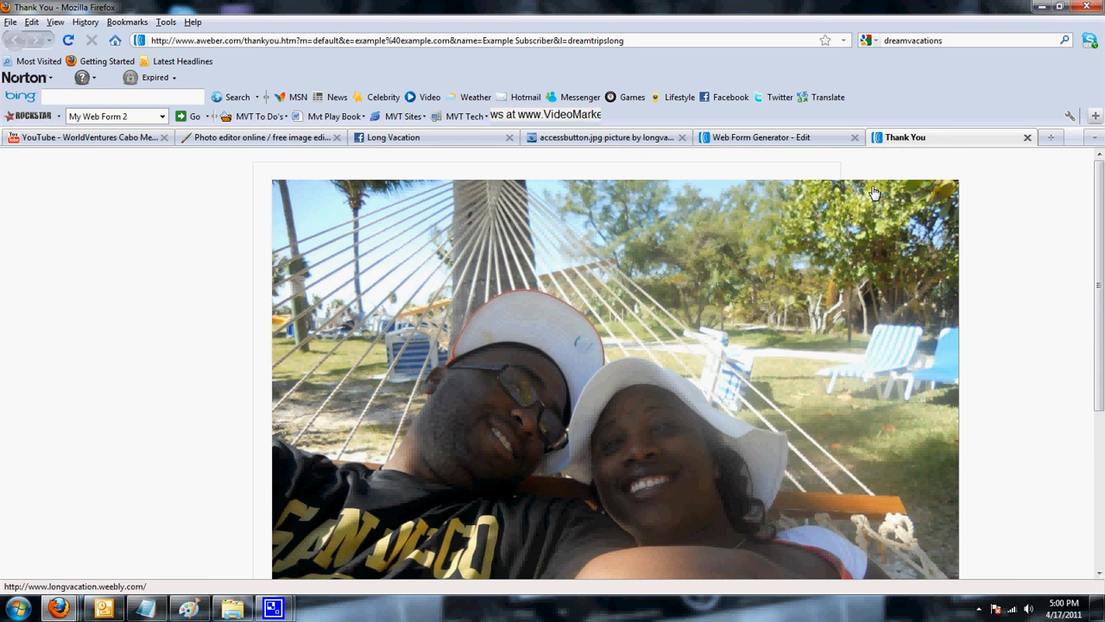
{"action": "scroll", "coordinate": [359, 423], "scroll_direction": "down", "scroll_amount": 5}
{"action": "scroll", "coordinate": [360, 423], "scroll_direction": "up", "scroll_amount": 5}
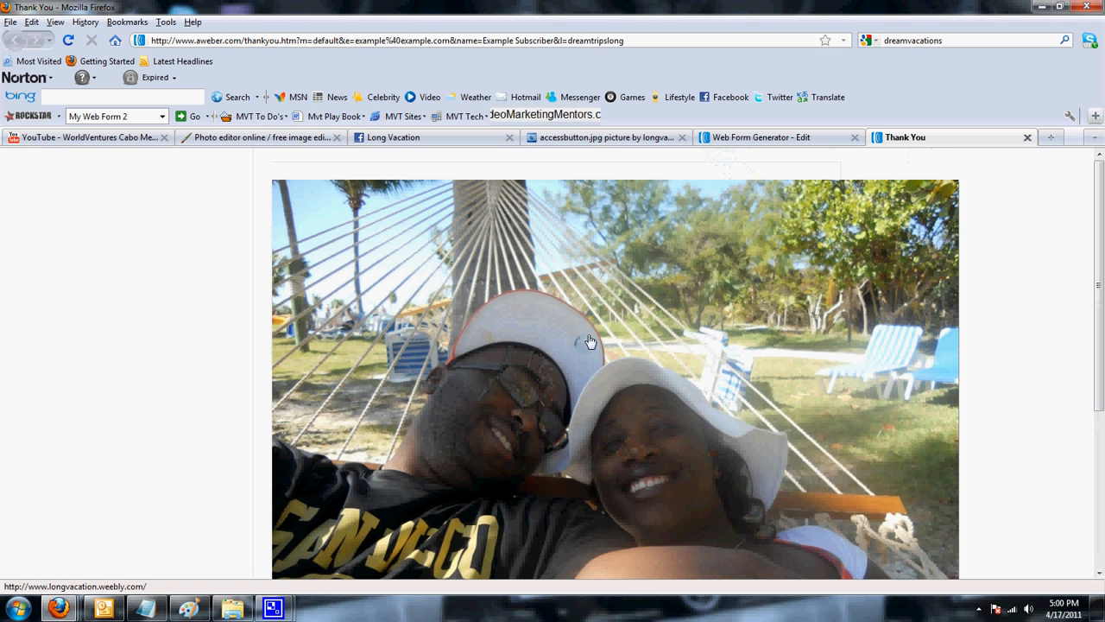
{"action": "left_click", "coordinate": [742, 139]}
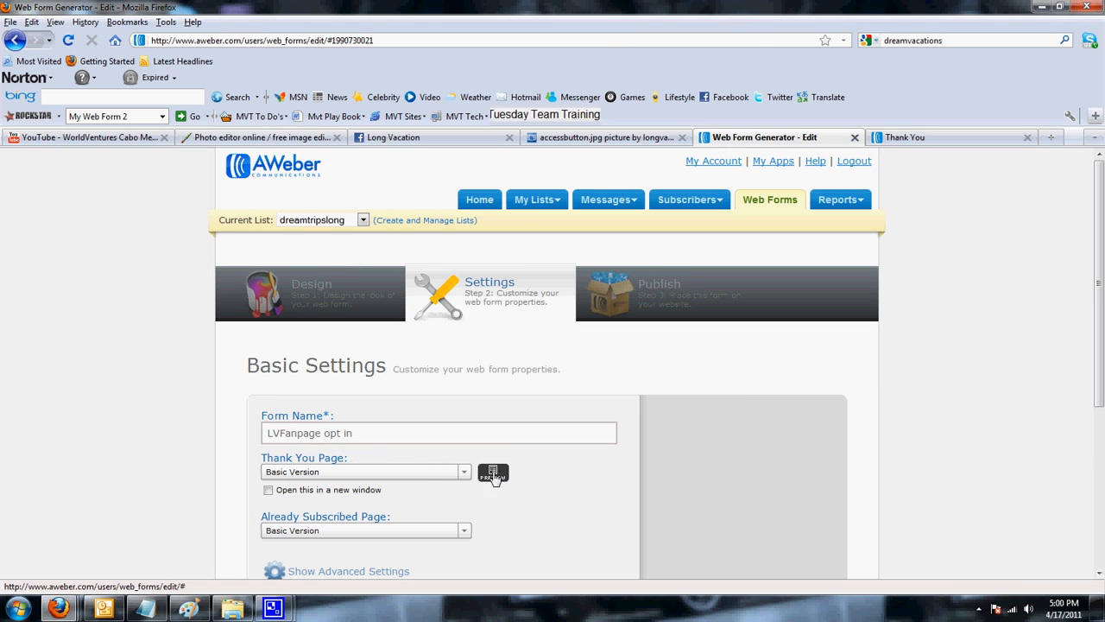
Continue to Step 3, Publish, and save the web form so it can be published
{"action": "scroll", "coordinate": [493, 474], "scroll_direction": "down", "scroll_amount": 2}
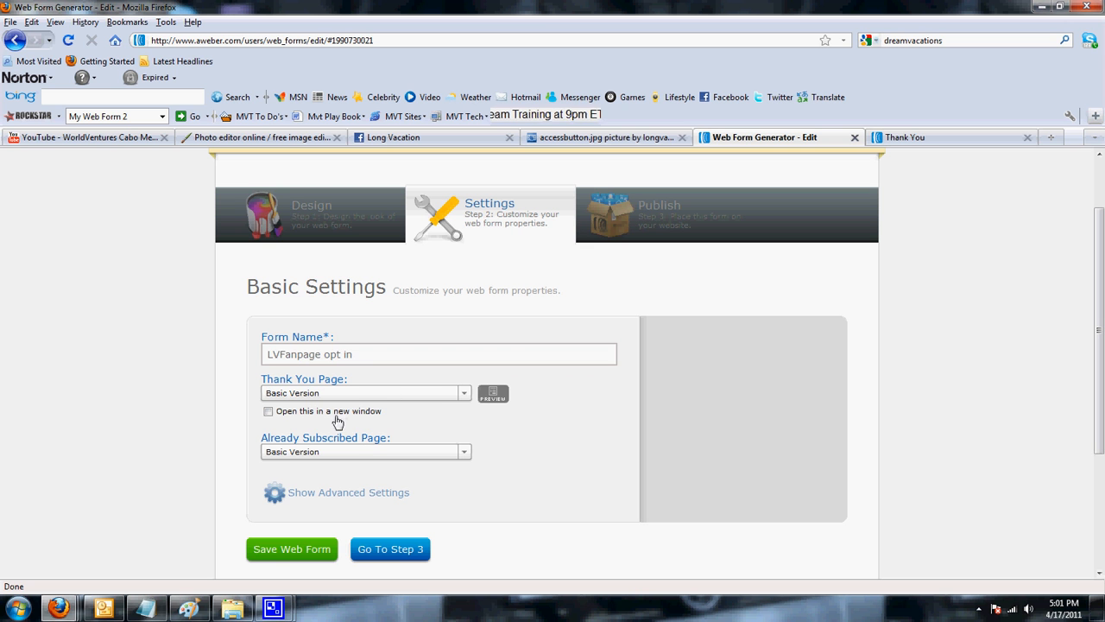
{"action": "left_click", "coordinate": [380, 549]}
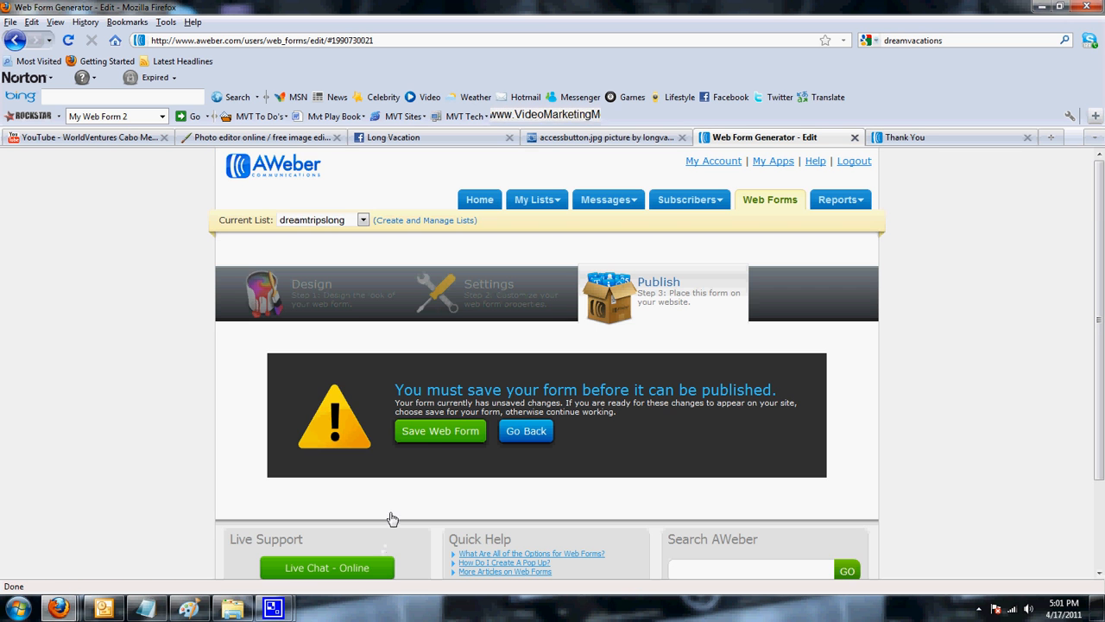
{"action": "left_click", "coordinate": [420, 437]}
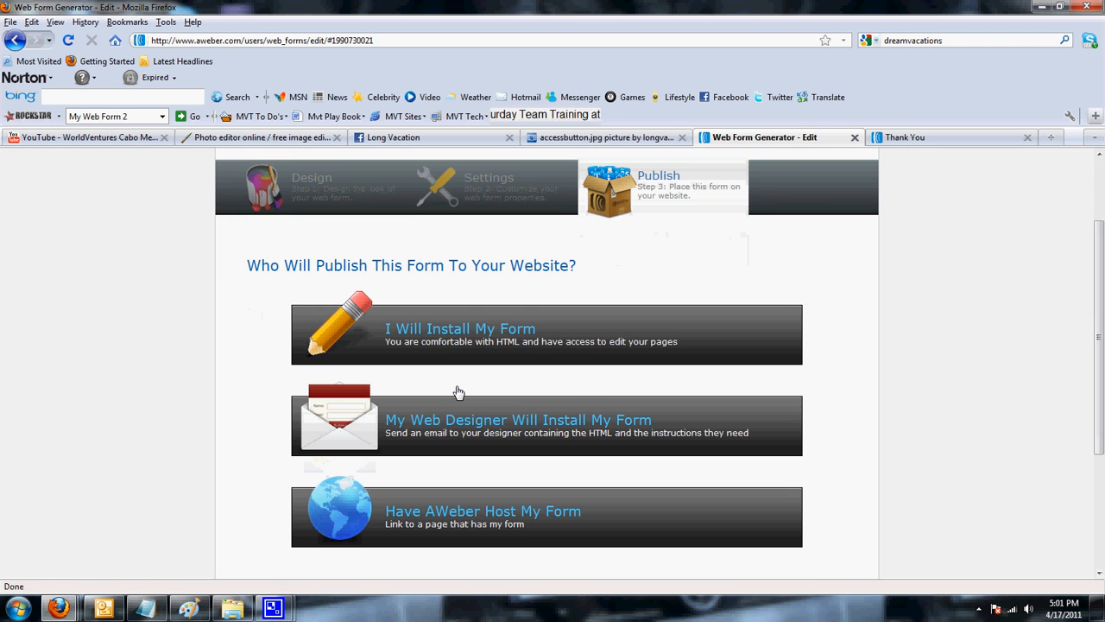
Choose to install the form yourself and copy its Javascript snippet
{"action": "left_click", "coordinate": [461, 333]}
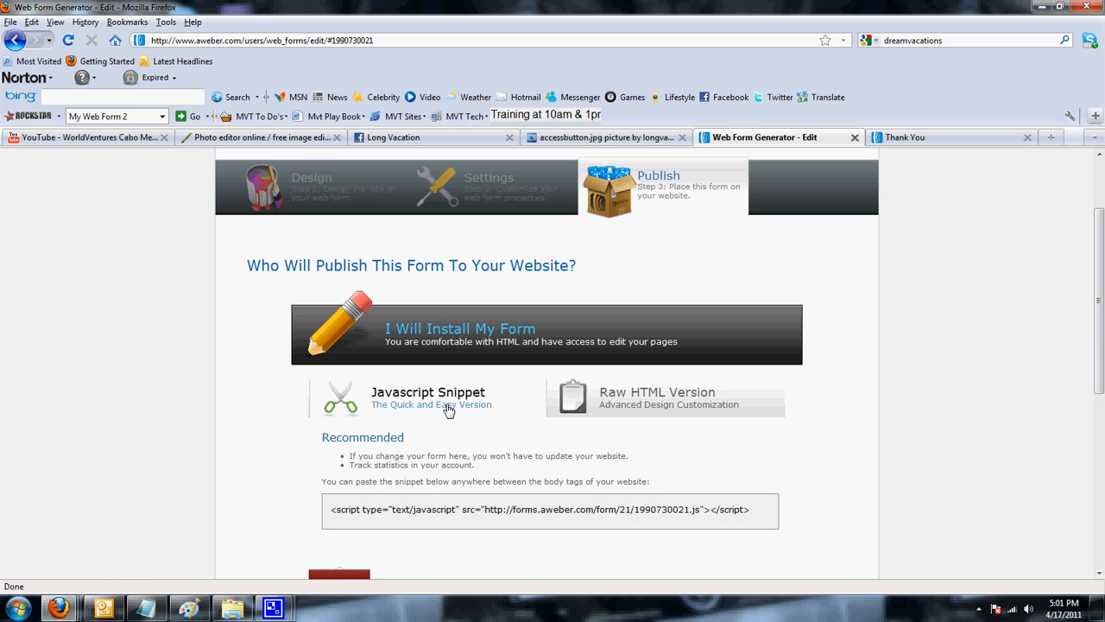
{"action": "left_click_drag", "start_coordinate": [764, 509], "coordinate": [250, 509]}
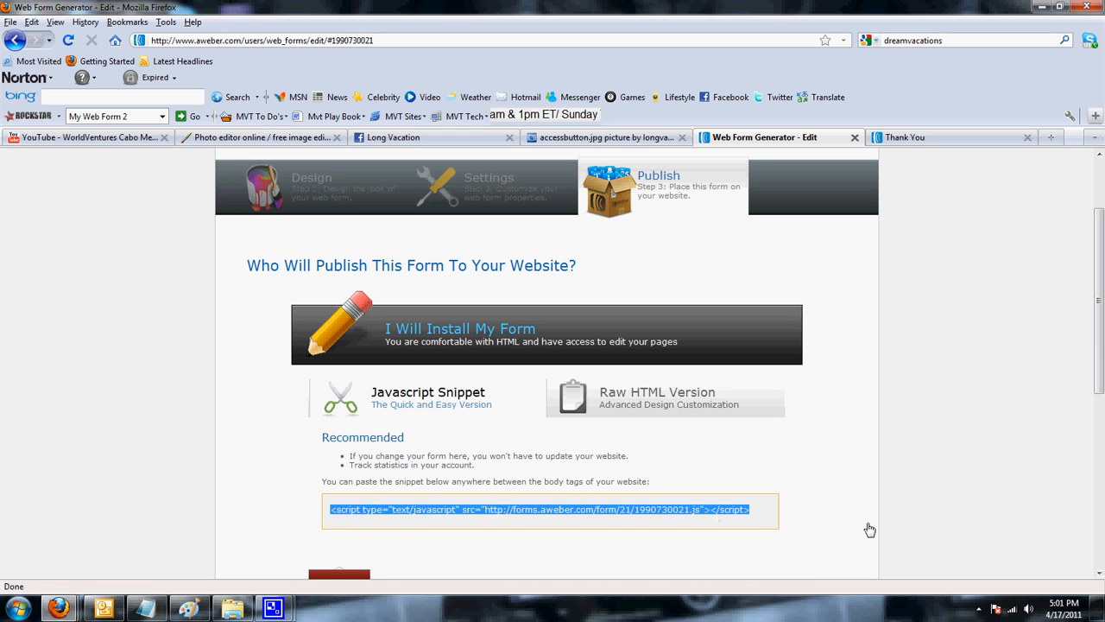
{"action": "right_click", "coordinate": [740, 513]}
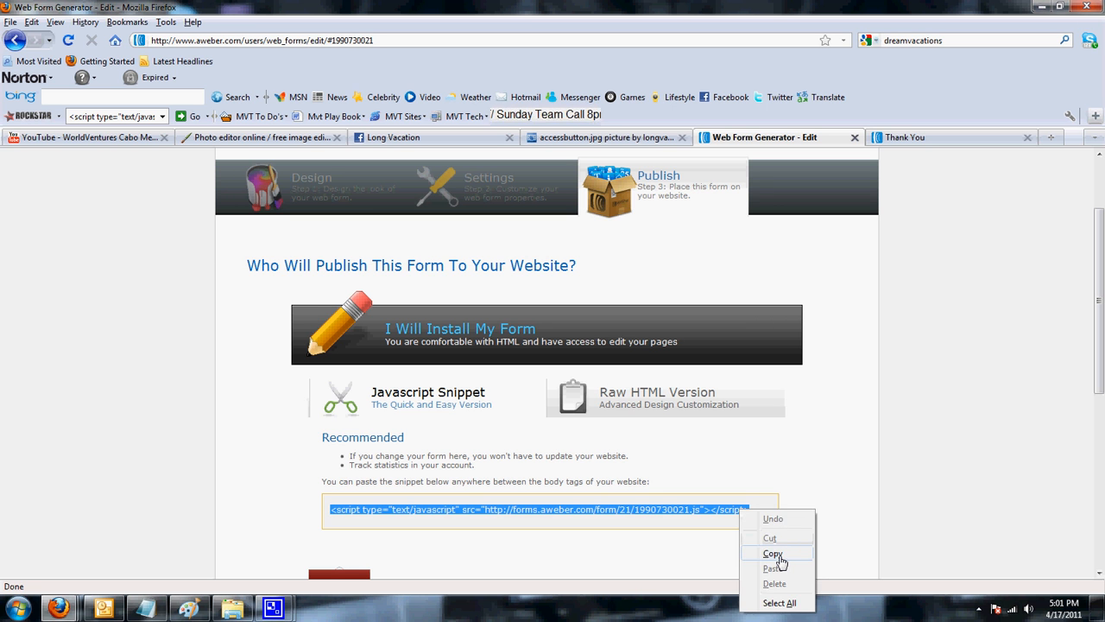
{"action": "left_click", "coordinate": [744, 553]}
Return to the Long Vacation Facebook page, open the Welcome tab's editor and paste the AWeber script below the YouTube iframe in the fans-only content
{"action": "left_click", "coordinate": [439, 143]}
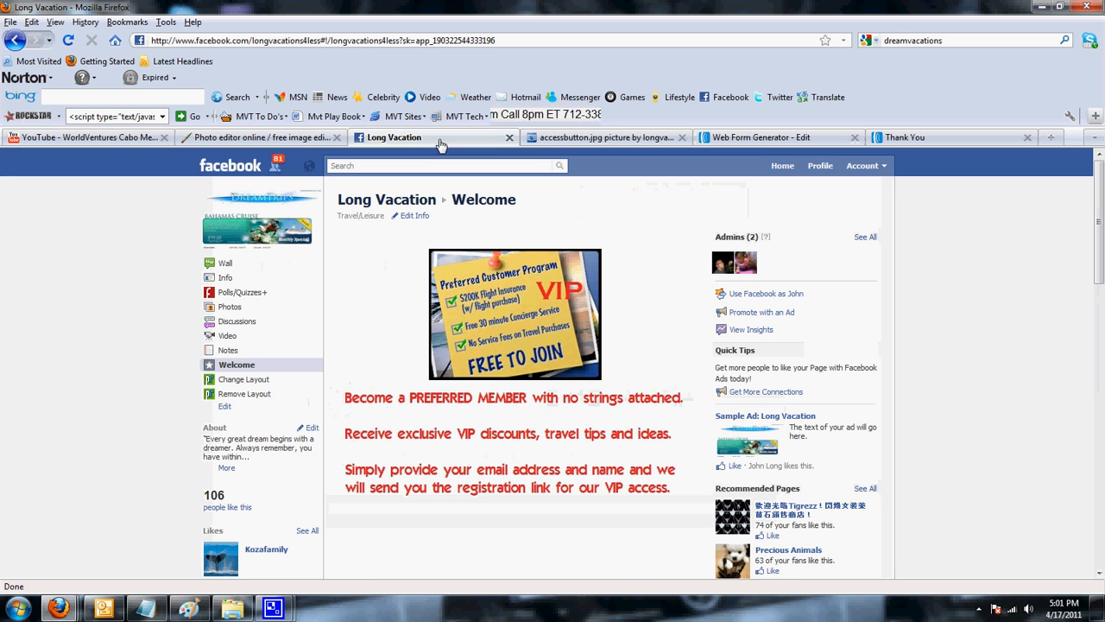
{"action": "scroll", "coordinate": [262, 308], "scroll_direction": "down", "scroll_amount": 2}
{"action": "left_click", "coordinate": [261, 292]}
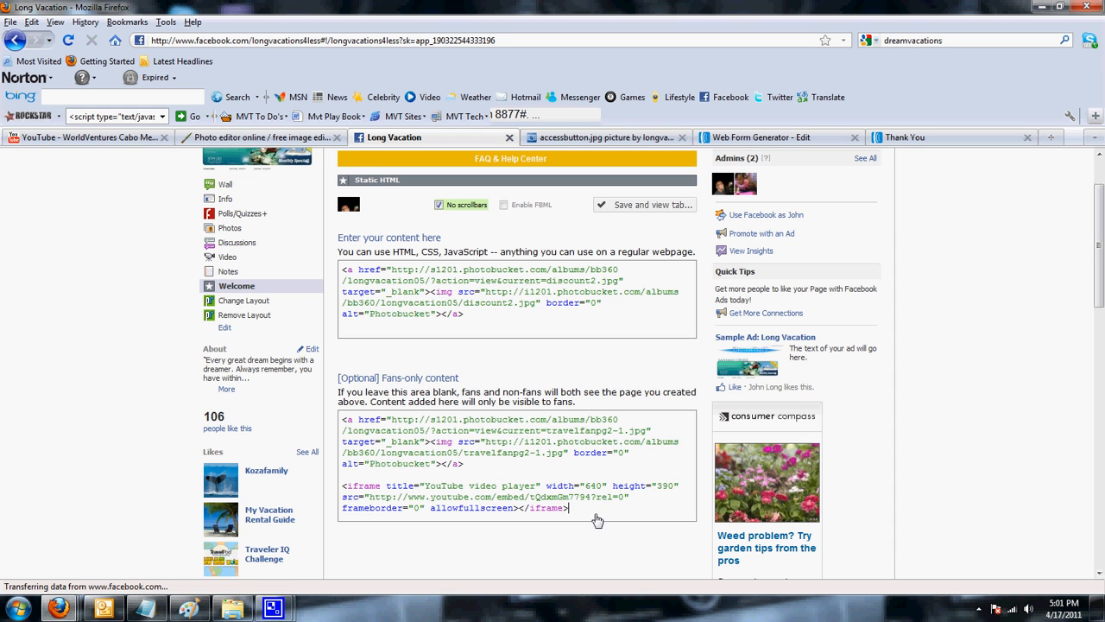
{"action": "left_click", "coordinate": [594, 520]}
{"action": "key", "text": "Return"}
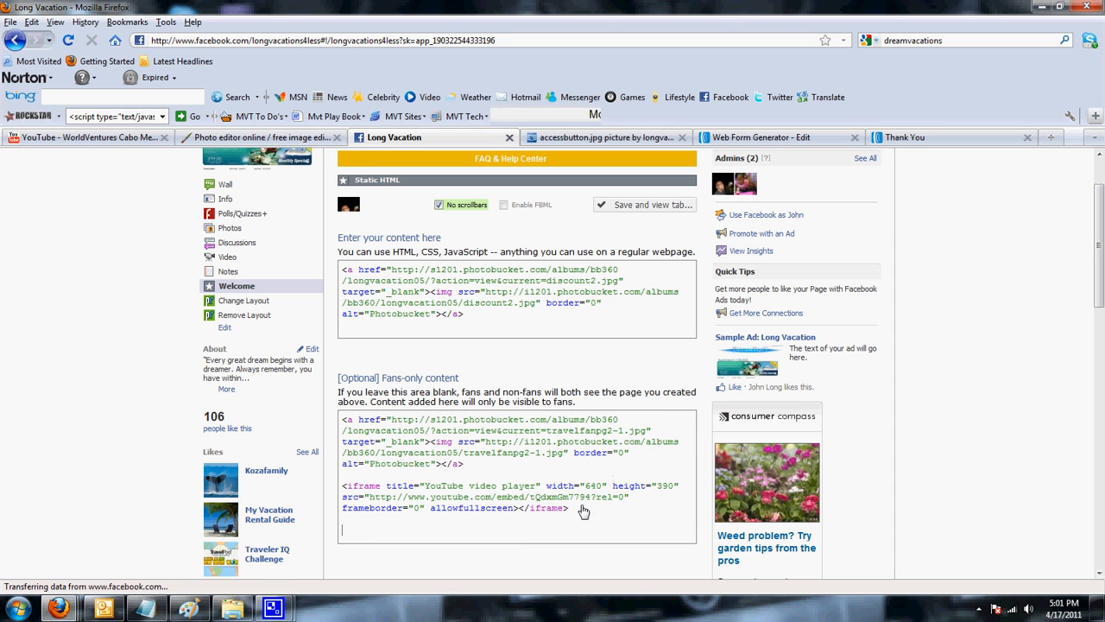
{"action": "key", "text": "ctrl+v"}
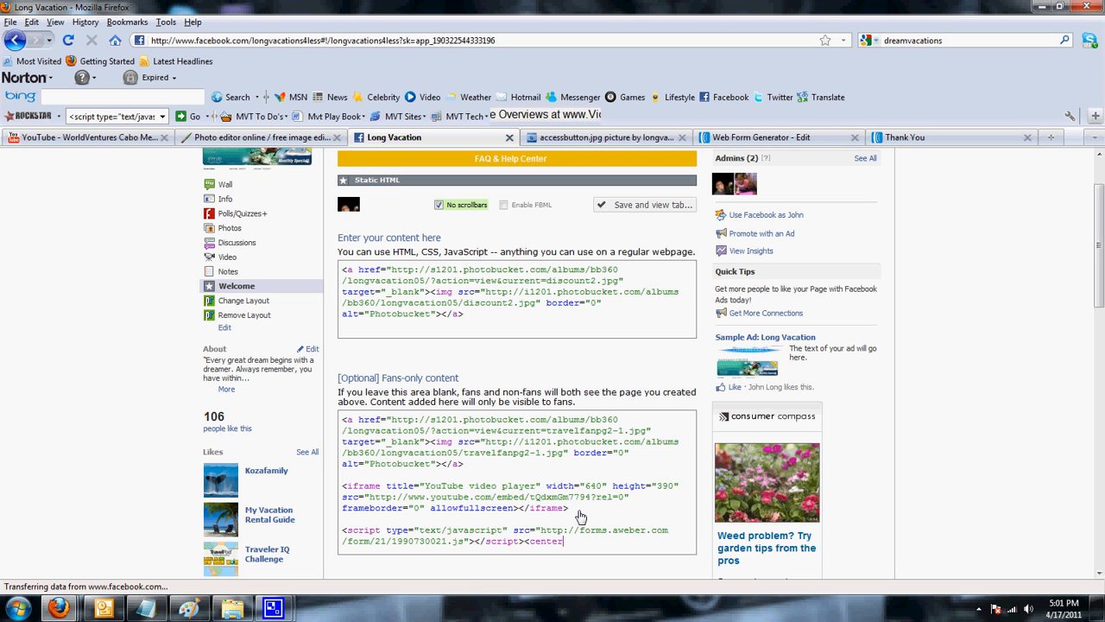
Add a <center> tag after the AWeber script and another <center> tag before it in the fans-only content
{"action": "type", "text": "<center>"}
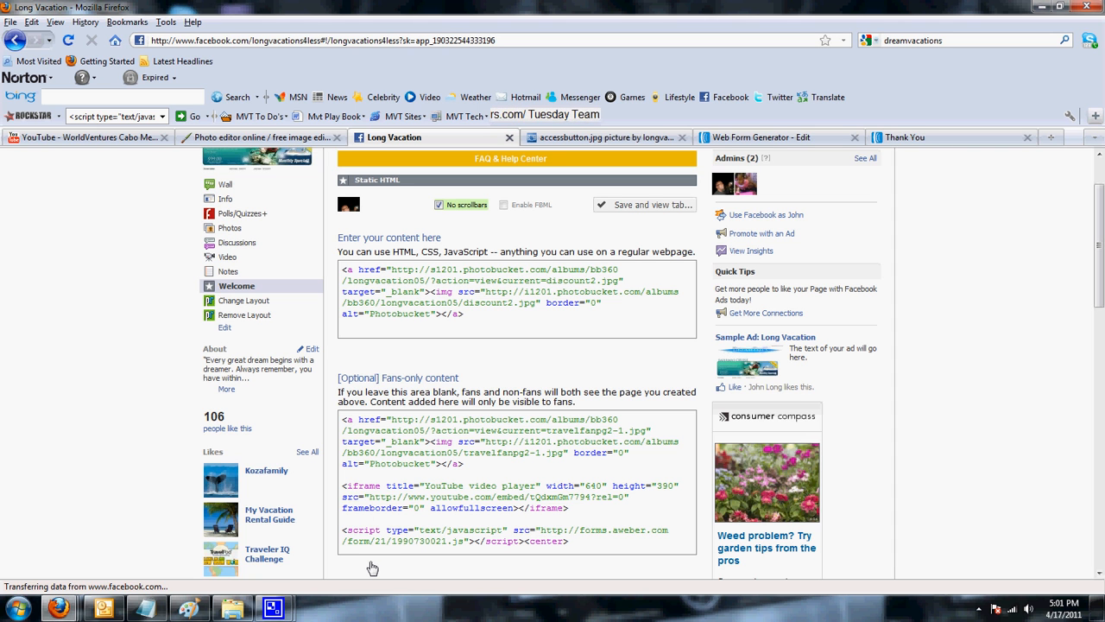
{"action": "type", "text": "<cent"}
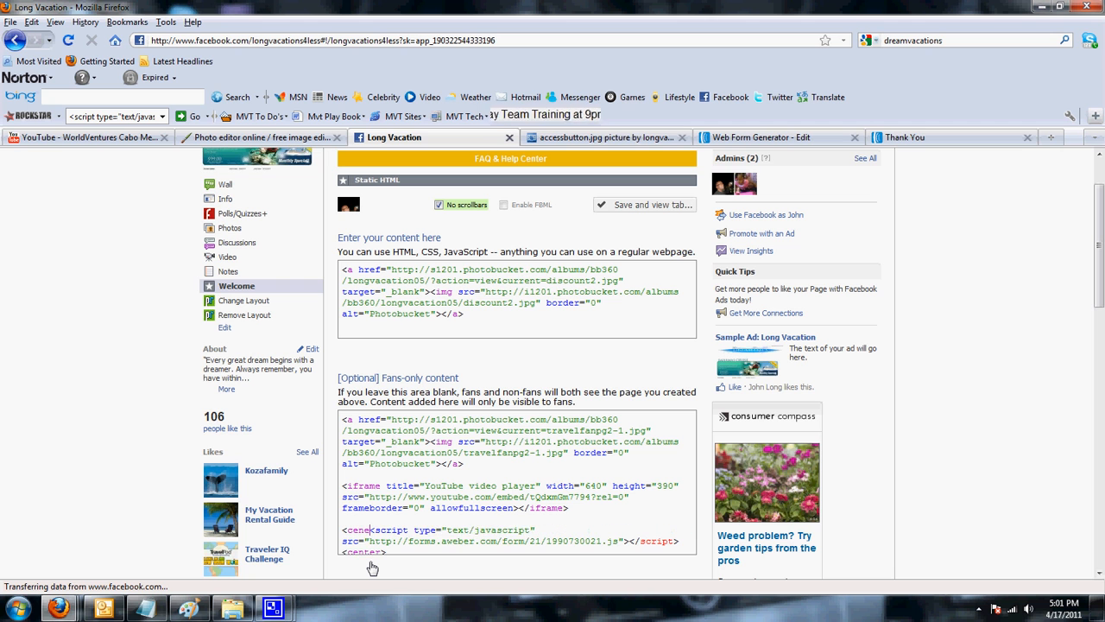
{"action": "type", "text": "tr"}
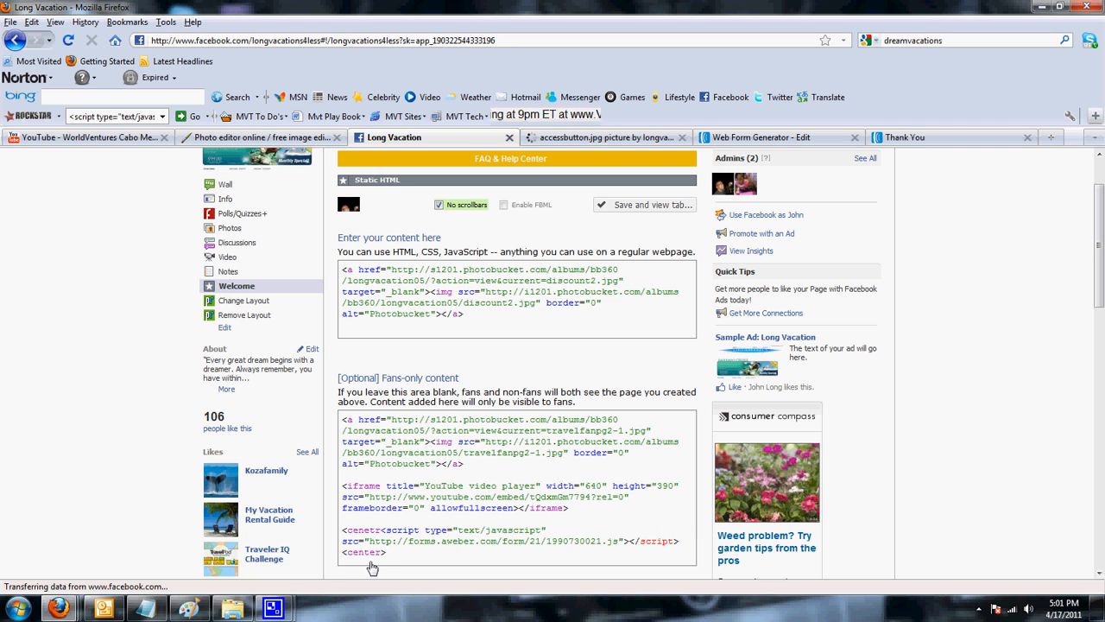
{"action": "key", "text": "BackSpace"}
{"action": "key", "text": "BackSpace"}
{"action": "key", "text": "BackSpace"}
{"action": "type", "text": "ter>"}
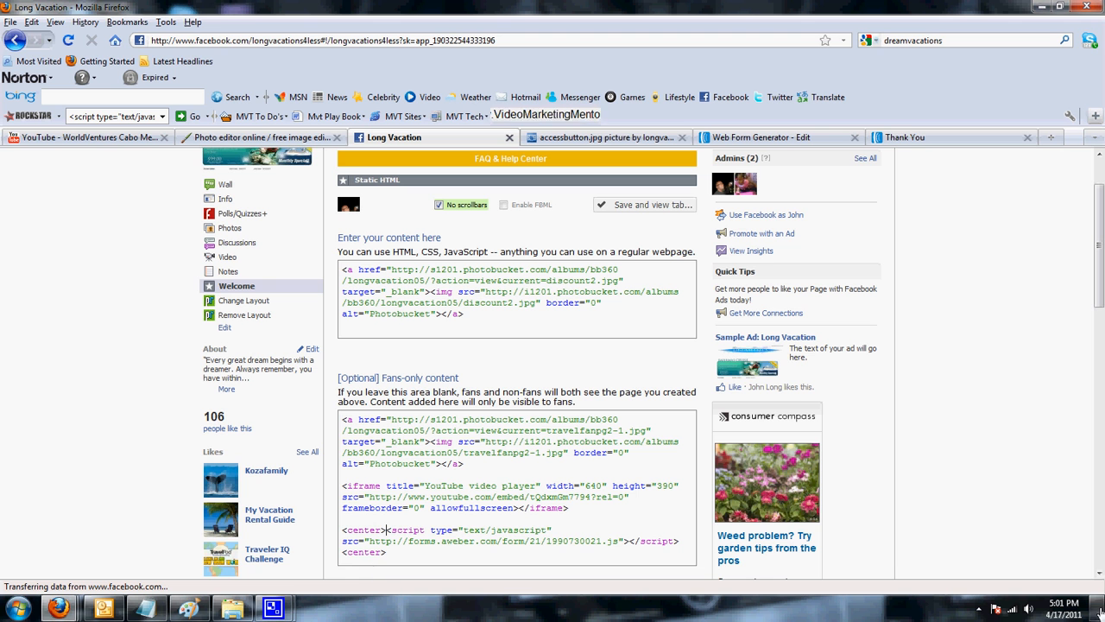
Save the Welcome tab, view it as a fan and check the image, video and opt-in form
{"action": "scroll", "coordinate": [1099, 312], "scroll_direction": "down", "scroll_amount": 1}
{"action": "scroll", "coordinate": [1099, 313], "scroll_direction": "up", "scroll_amount": 3}
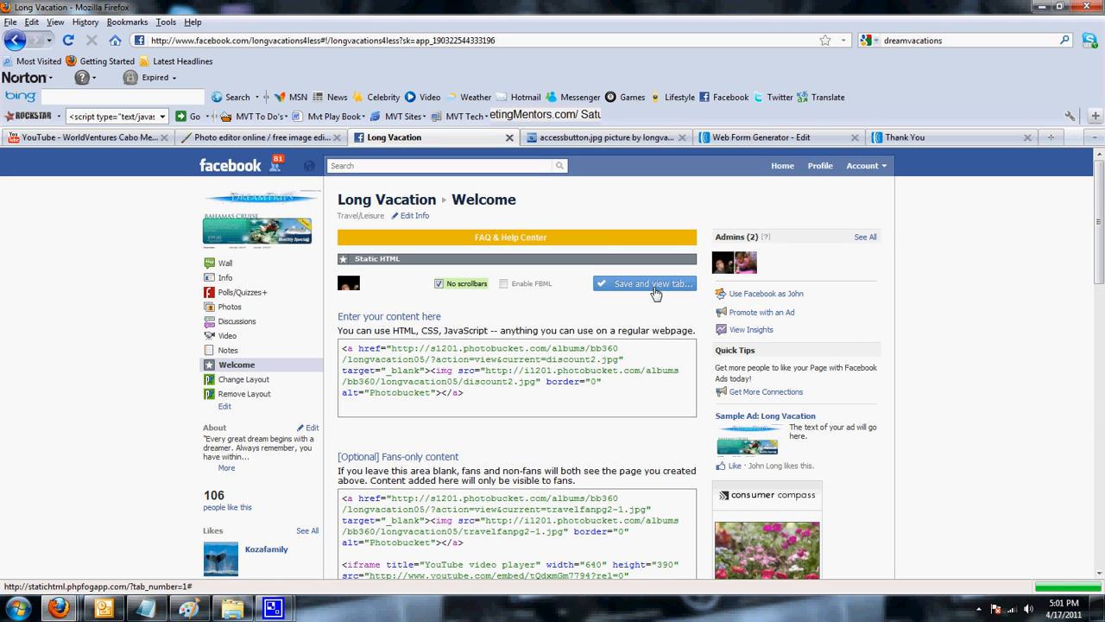
{"action": "left_click", "coordinate": [654, 284]}
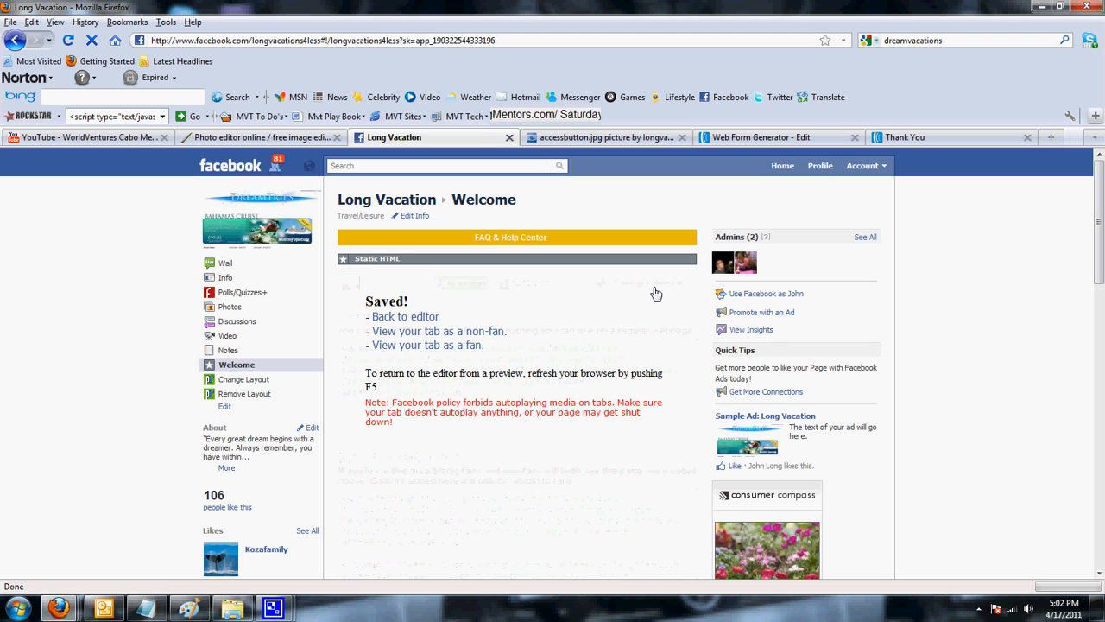
{"action": "left_click", "coordinate": [427, 345]}
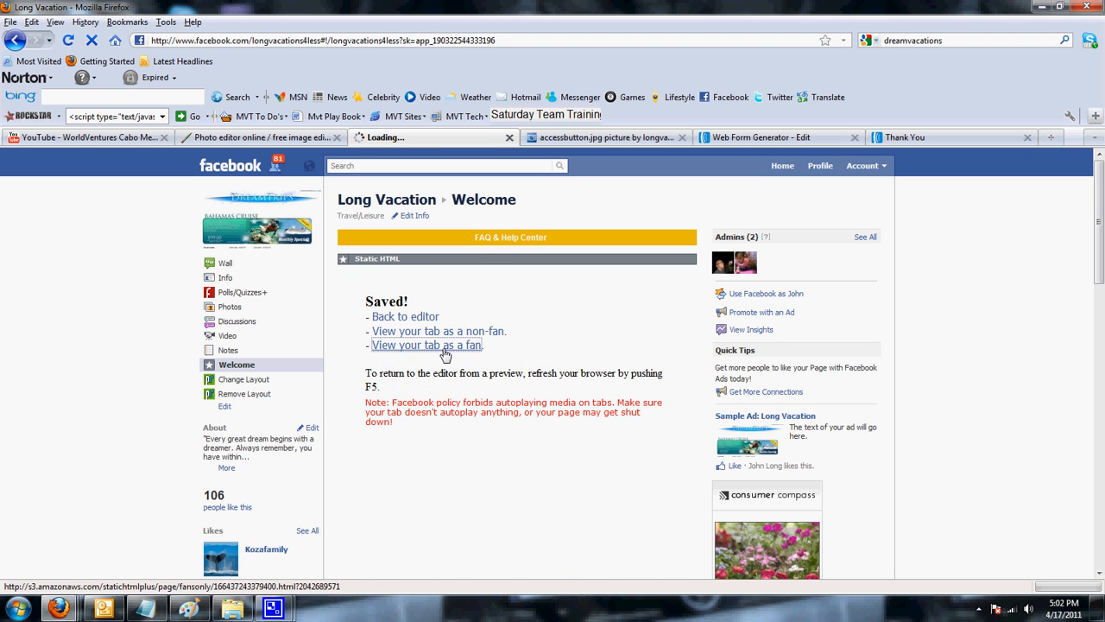
{"action": "scroll", "coordinate": [553, 427], "scroll_direction": "down", "scroll_amount": 7}
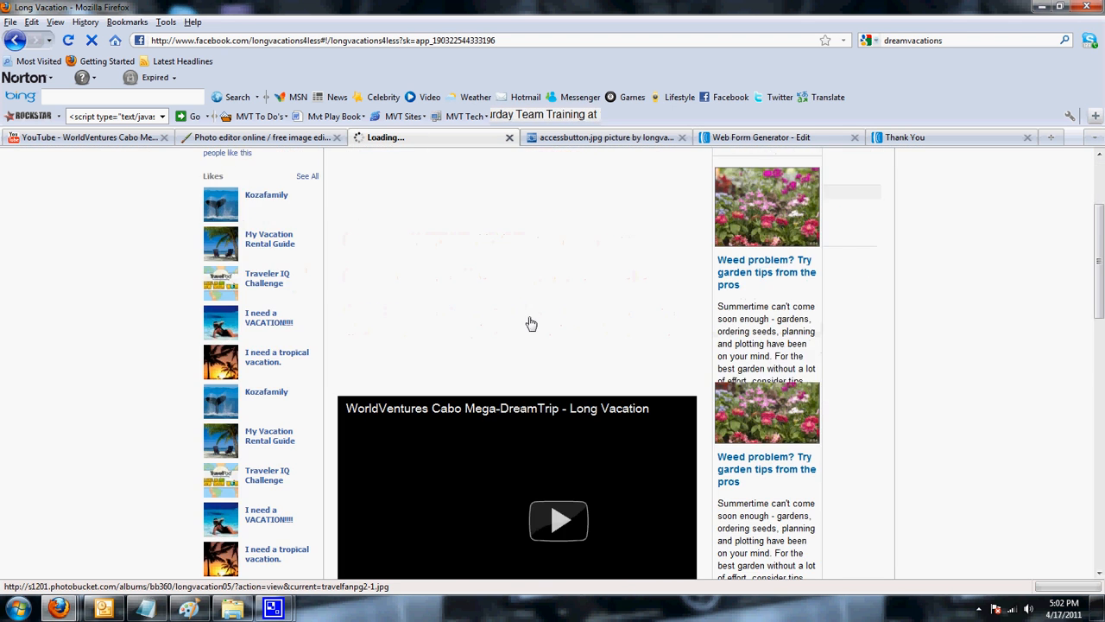
{"action": "scroll", "coordinate": [538, 418], "scroll_direction": "down", "scroll_amount": 5}
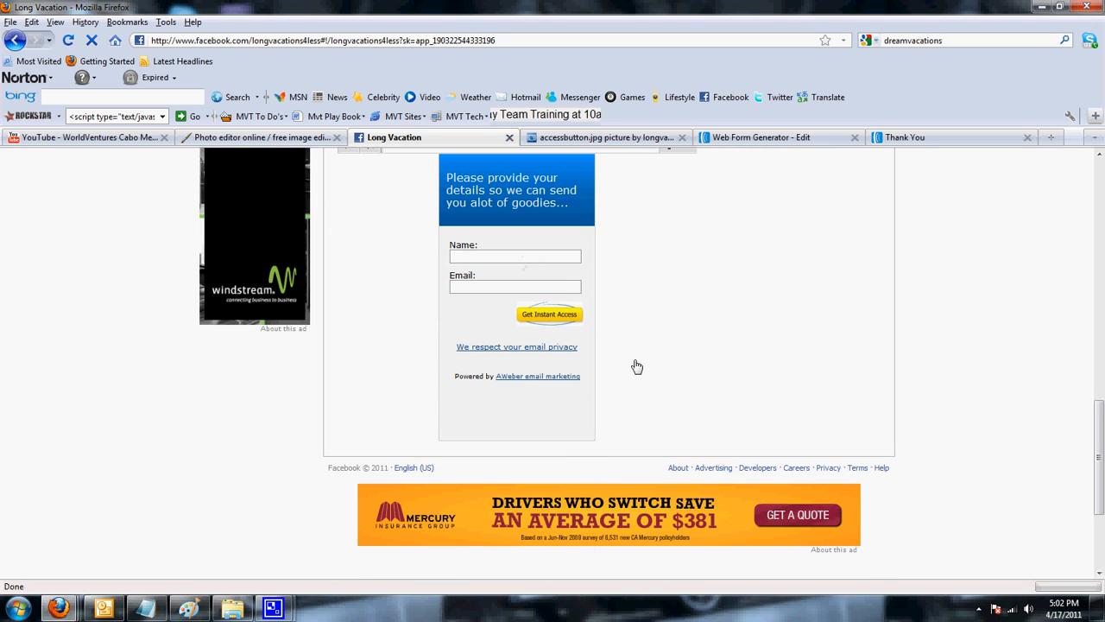
{"action": "scroll", "coordinate": [521, 373], "scroll_direction": "up", "scroll_amount": 5}
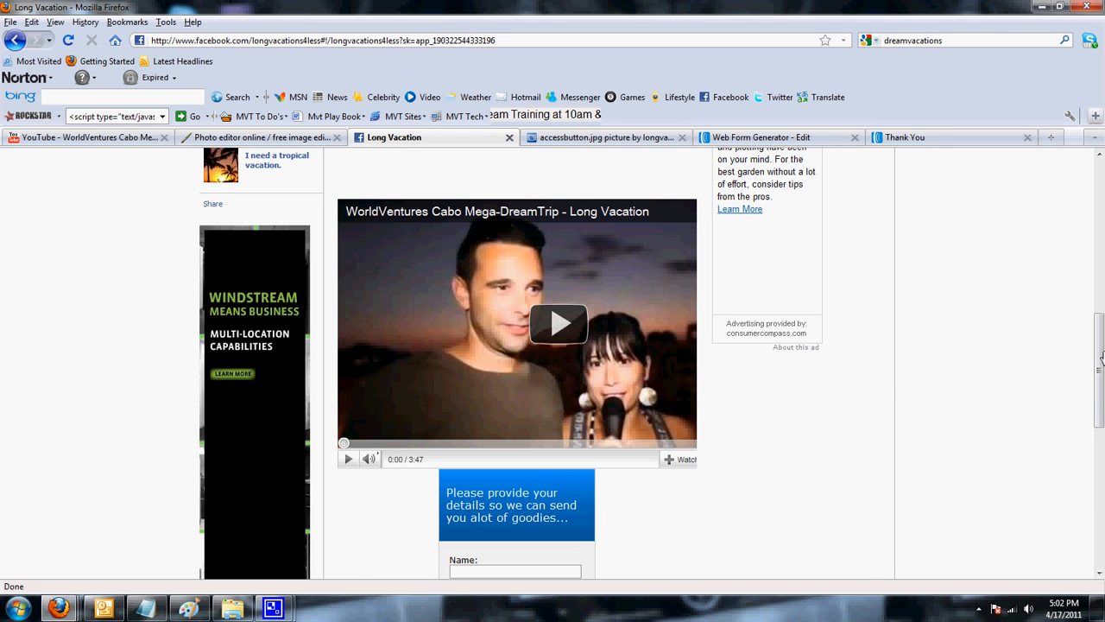
{"action": "scroll", "coordinate": [708, 424], "scroll_direction": "up", "scroll_amount": 5}
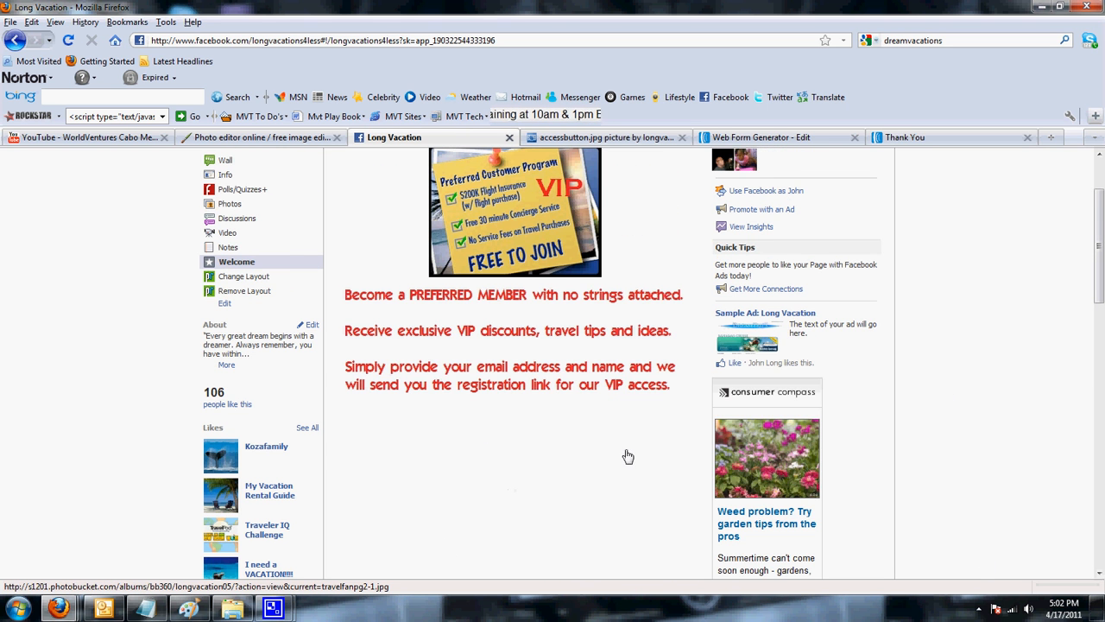
{"action": "scroll", "coordinate": [627, 456], "scroll_direction": "down", "scroll_amount": 5}
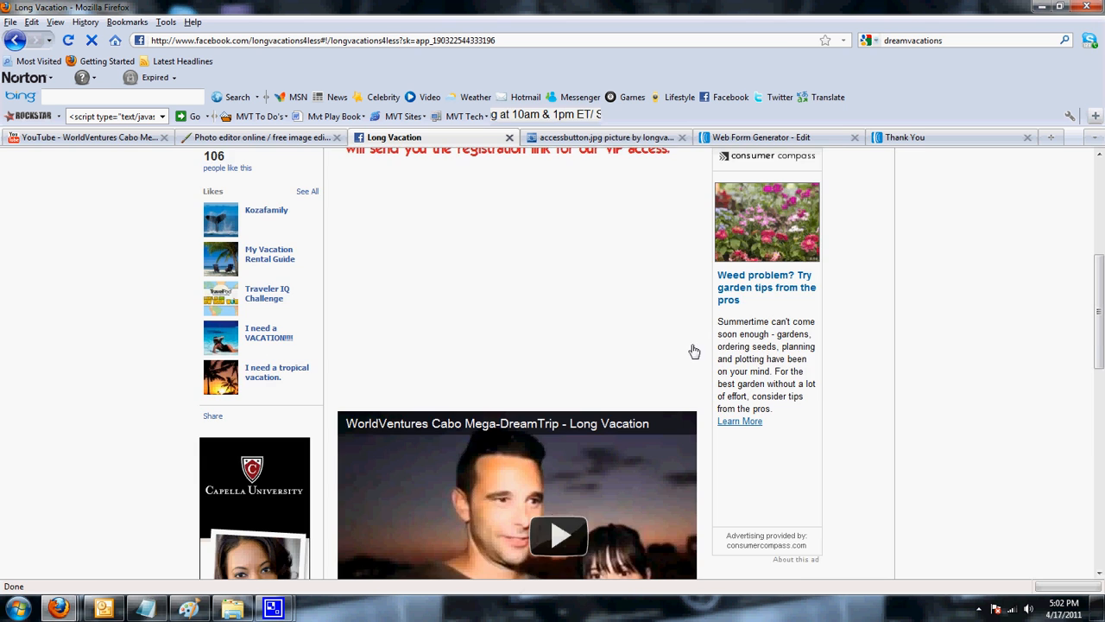
{"action": "scroll", "coordinate": [508, 276], "scroll_direction": "up", "scroll_amount": 5}
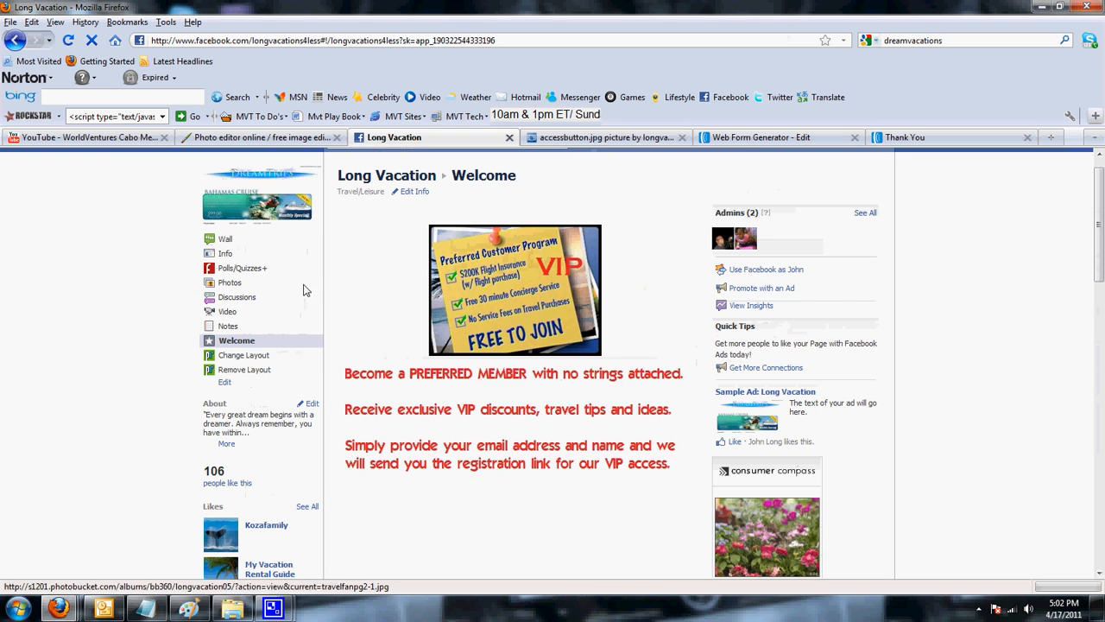
Reopen the Welcome tab's editor and move the centered AWeber script between the Photobucket image code and the YouTube iframe, separated by blank lines
{"action": "left_click", "coordinate": [234, 342]}
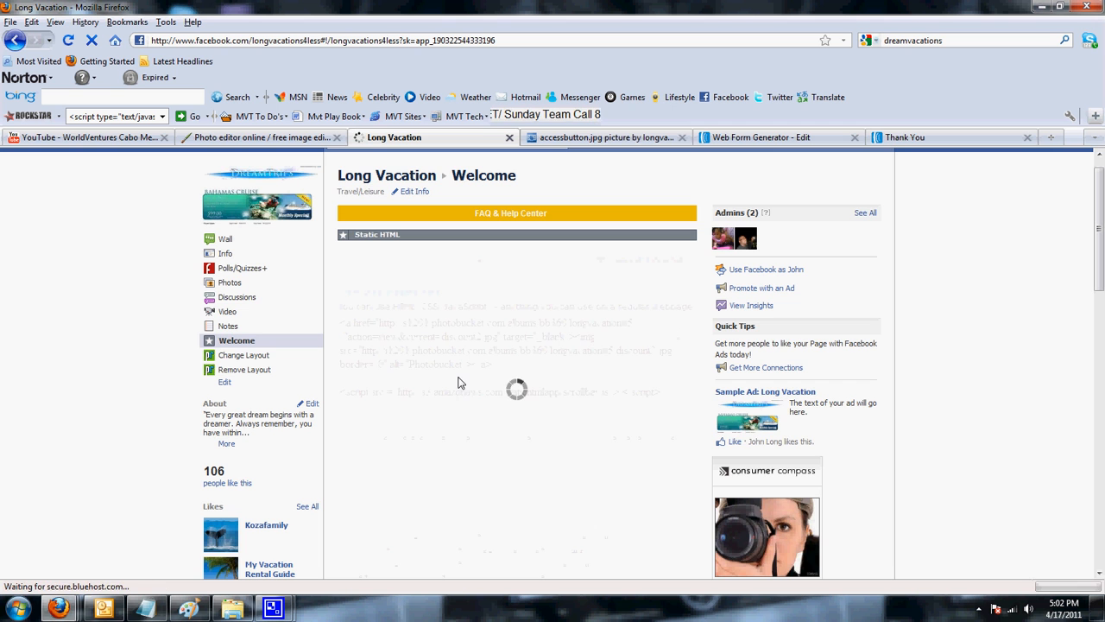
{"action": "scroll", "coordinate": [554, 442], "scroll_direction": "down", "scroll_amount": 5}
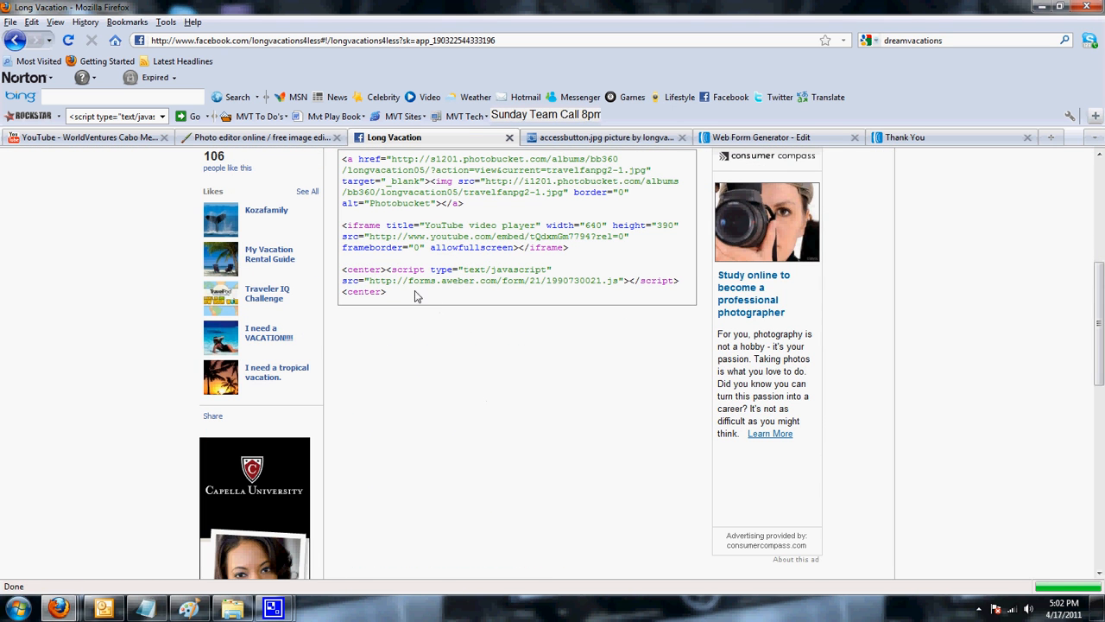
{"action": "left_click_drag", "start_coordinate": [388, 293], "coordinate": [335, 278]}
{"action": "key", "text": "ctrl+c"}
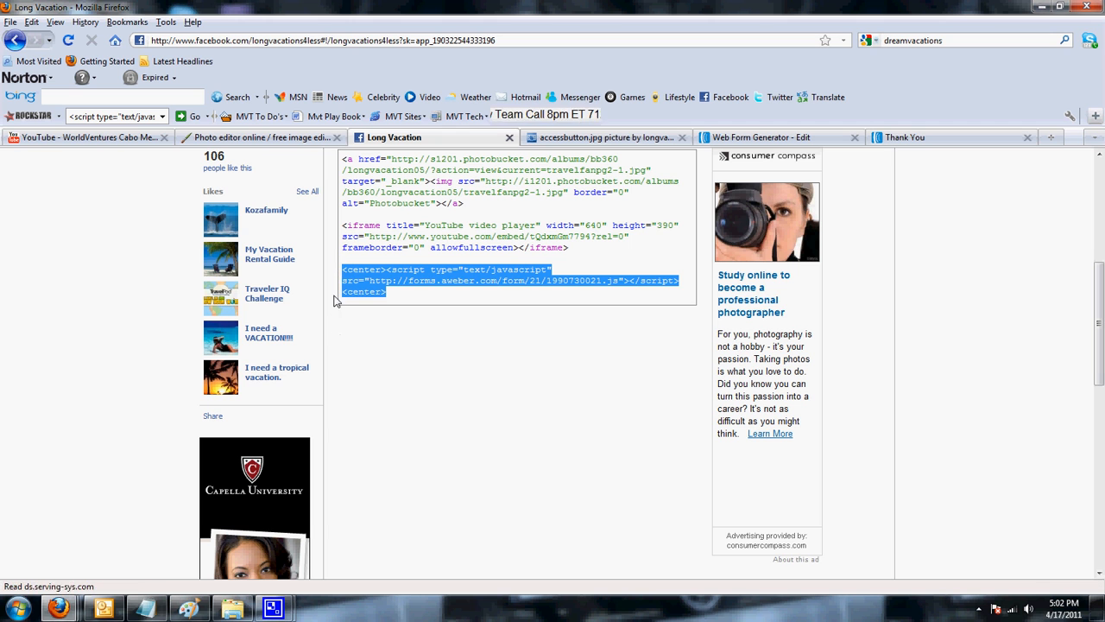
{"action": "key", "text": "BackSpace"}
{"action": "key", "text": "Return"}
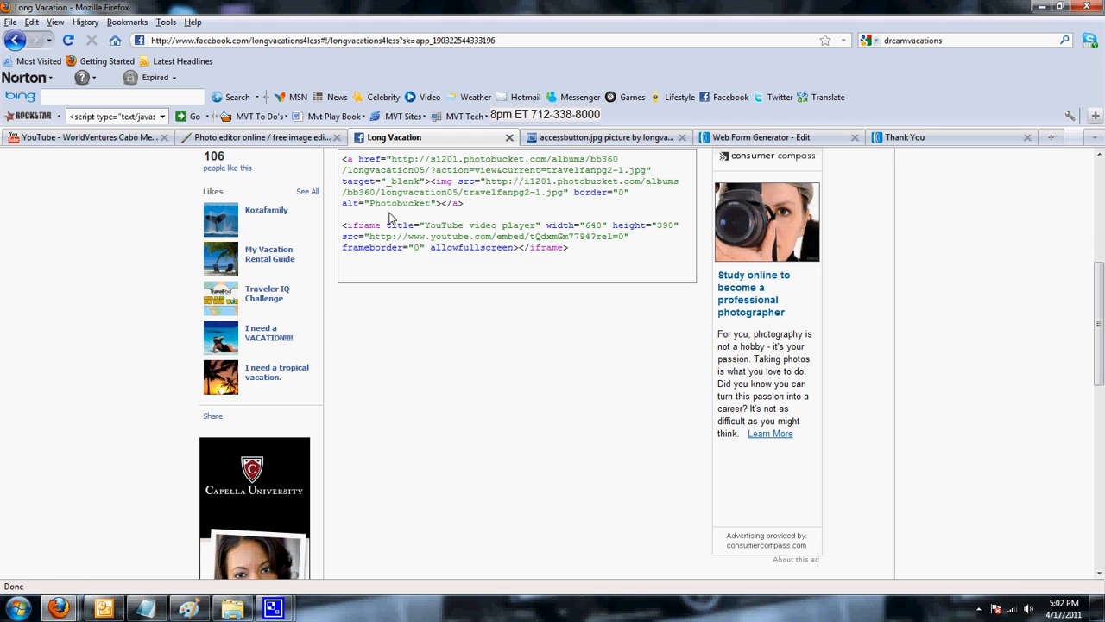
{"action": "key", "text": "ctrl+v"}
{"action": "key", "text": "Return"}
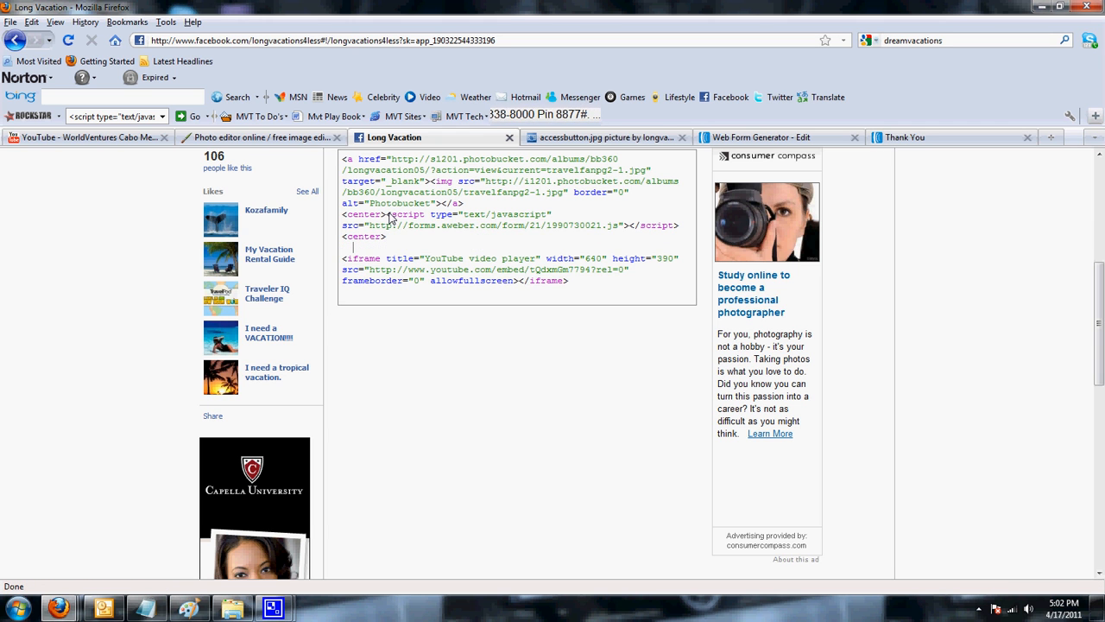
{"action": "left_click", "coordinate": [344, 214]}
{"action": "key", "text": "Return"}
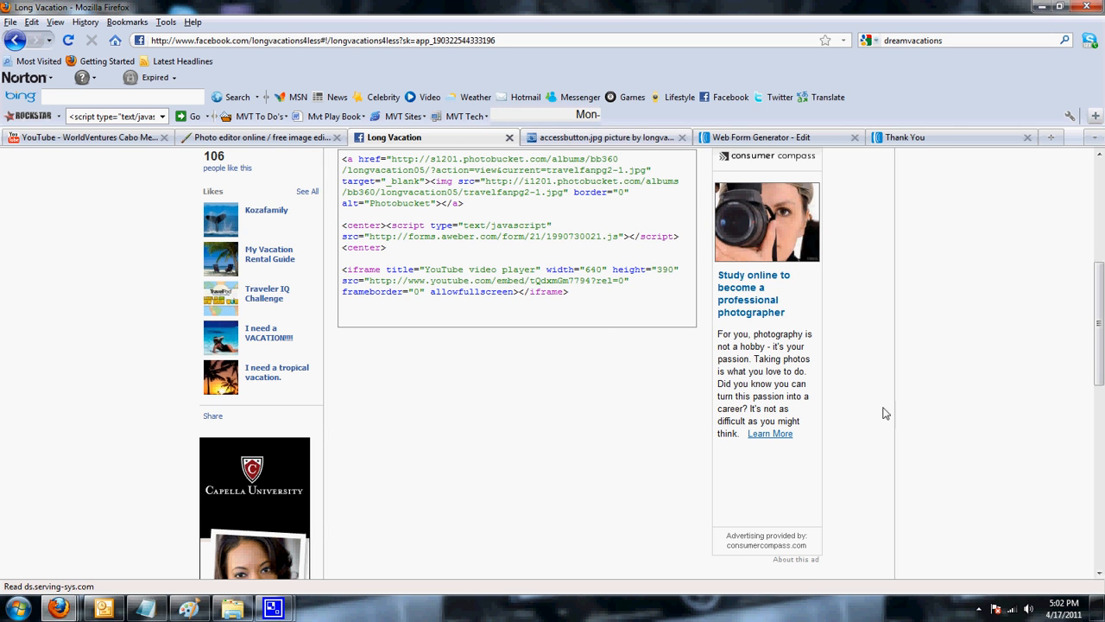
Save the rearranged Welcome tab and open its fan view
{"action": "scroll", "coordinate": [885, 412], "scroll_direction": "up", "scroll_amount": 4}
{"action": "scroll", "coordinate": [806, 316], "scroll_direction": "up", "scroll_amount": 3}
{"action": "left_click", "coordinate": [625, 285]}
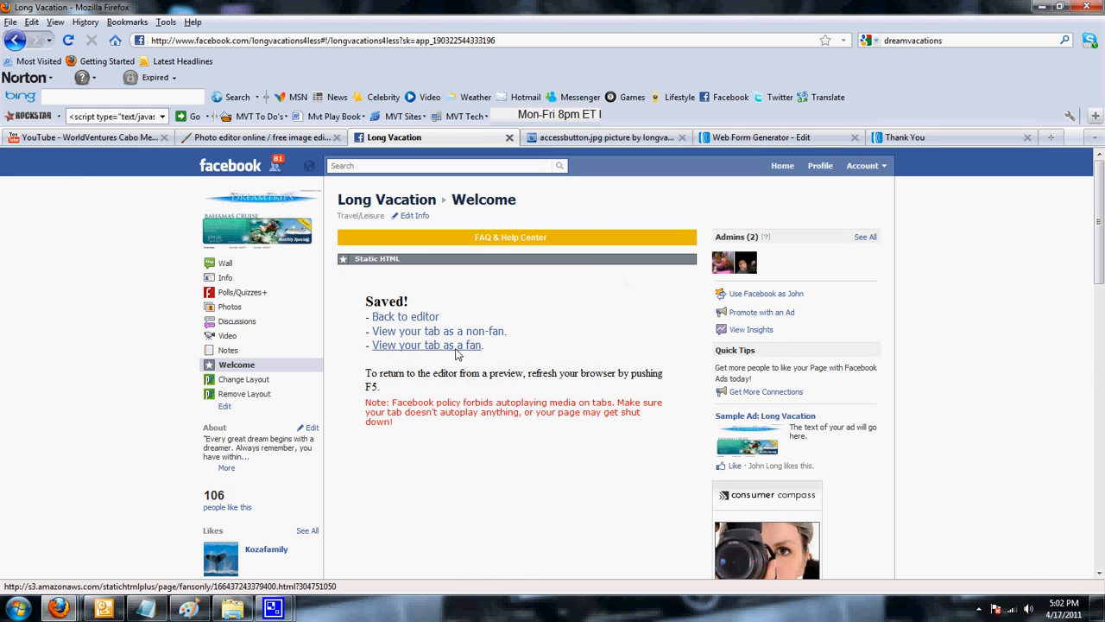
{"action": "left_click", "coordinate": [457, 351]}
Examine the order of the image, opt-in form and video in the fan view, and follow the VIP image's link
{"action": "scroll", "coordinate": [619, 368], "scroll_direction": "down", "scroll_amount": 5}
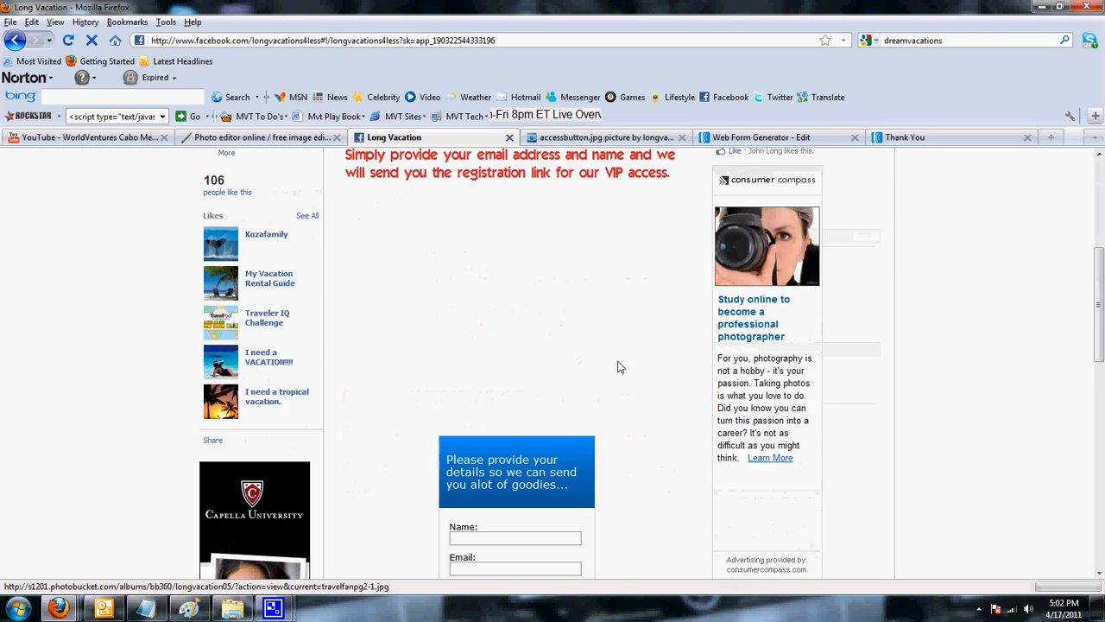
{"action": "scroll", "coordinate": [595, 371], "scroll_direction": "down", "scroll_amount": 5}
{"action": "scroll", "coordinate": [460, 399], "scroll_direction": "down", "scroll_amount": 5}
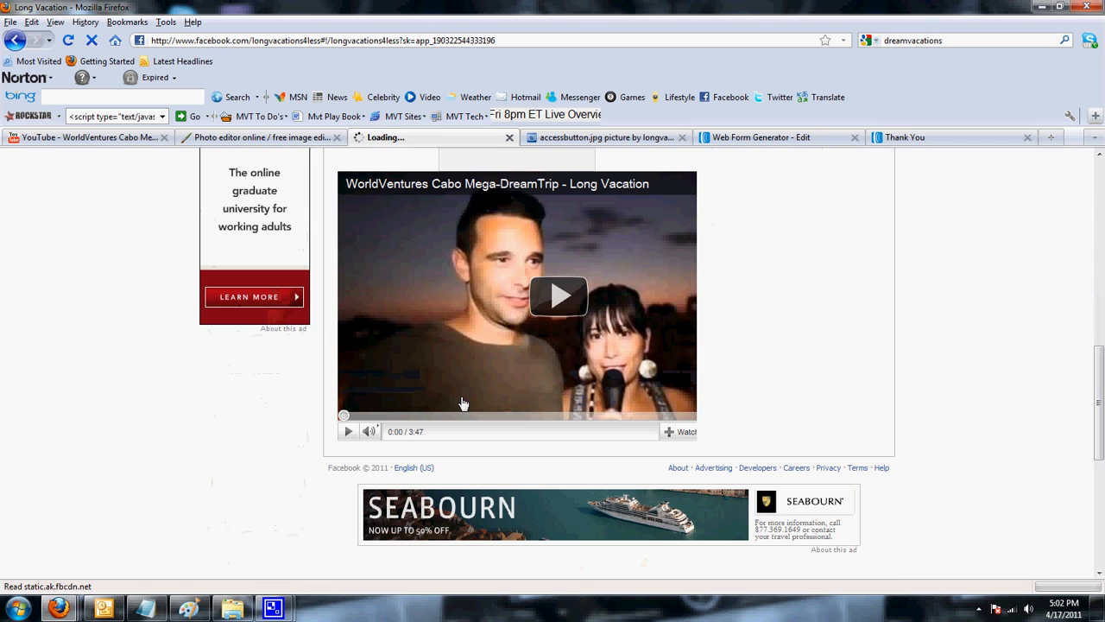
{"action": "scroll", "coordinate": [624, 574], "scroll_direction": "up", "scroll_amount": 2}
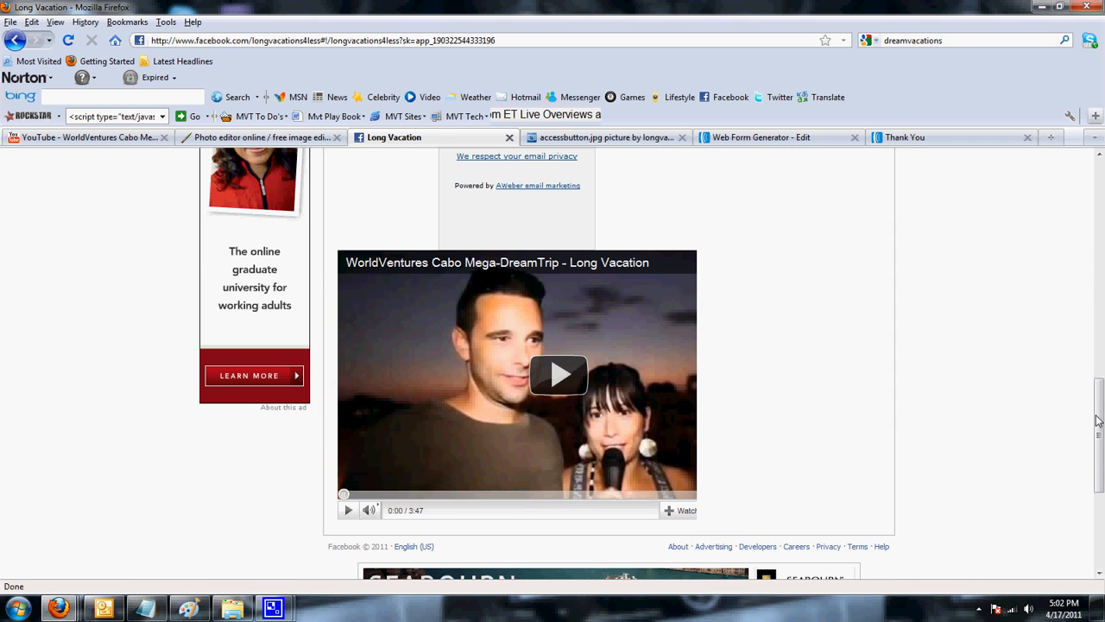
{"action": "scroll", "coordinate": [394, 276], "scroll_direction": "up", "scroll_amount": 3}
{"action": "scroll", "coordinate": [518, 315], "scroll_direction": "up", "scroll_amount": 2}
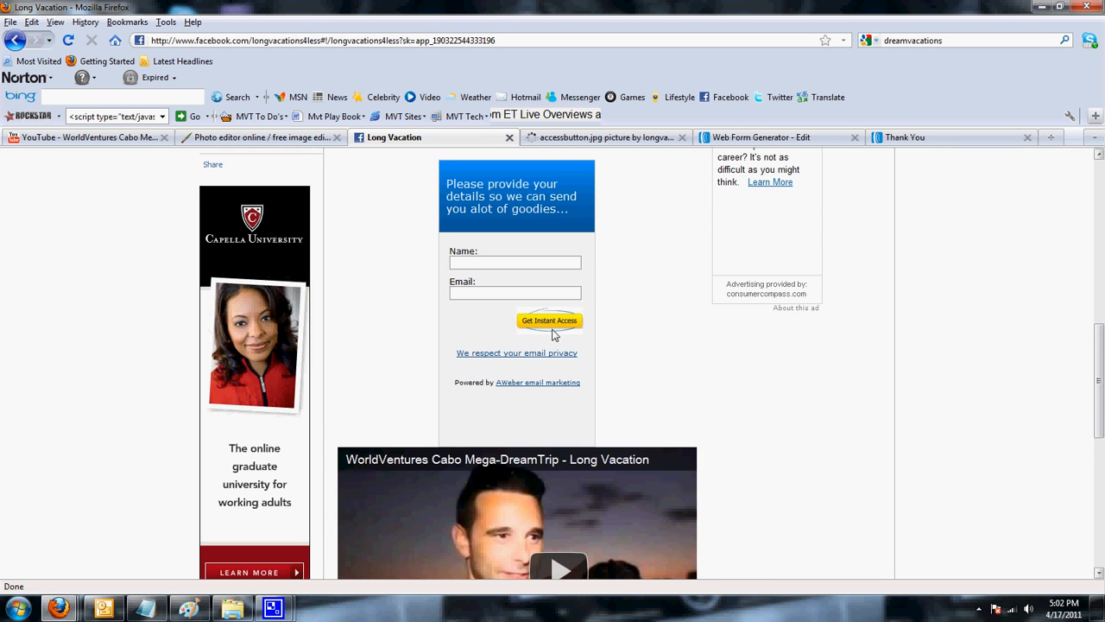
{"action": "scroll", "coordinate": [431, 484], "scroll_direction": "up", "scroll_amount": 6}
{"action": "scroll", "coordinate": [474, 313], "scroll_direction": "down", "scroll_amount": 2}
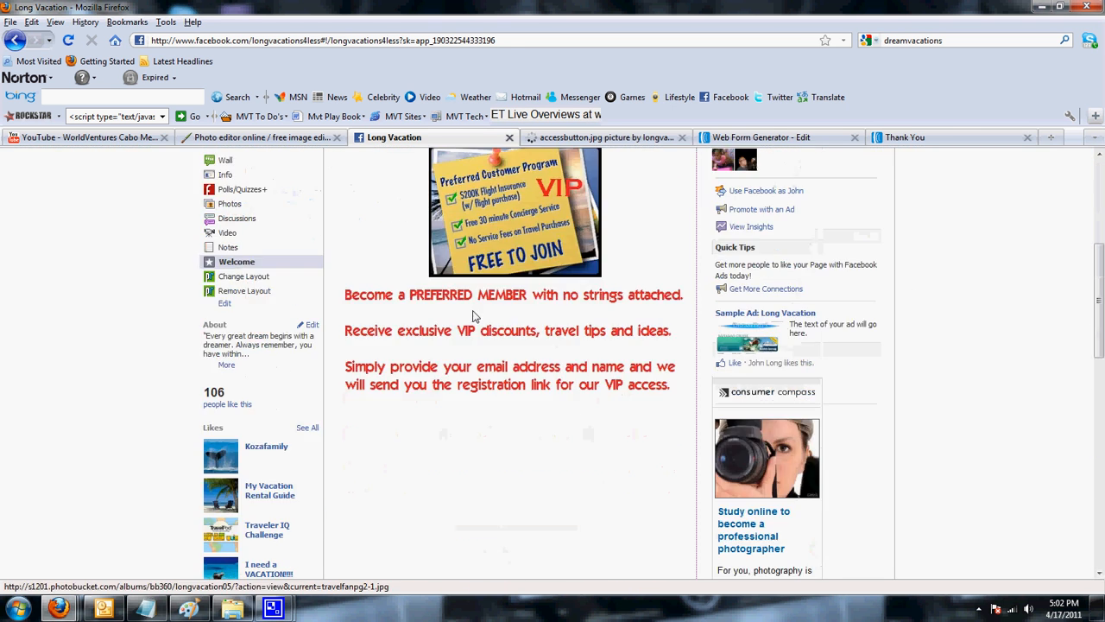
{"action": "scroll", "coordinate": [530, 343], "scroll_direction": "up", "scroll_amount": 2}
{"action": "left_click", "coordinate": [530, 342]}
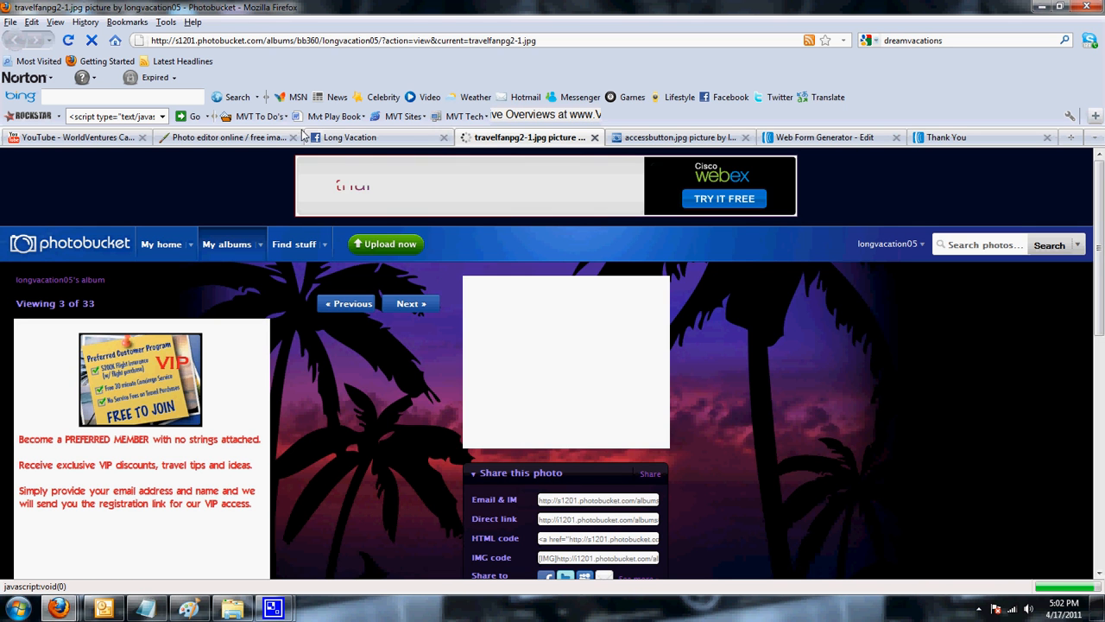
Switch to the 41611 notes in Notepad and review the fan page codes for inserting images, links and videos and centering content
{"action": "left_click", "coordinate": [155, 612]}
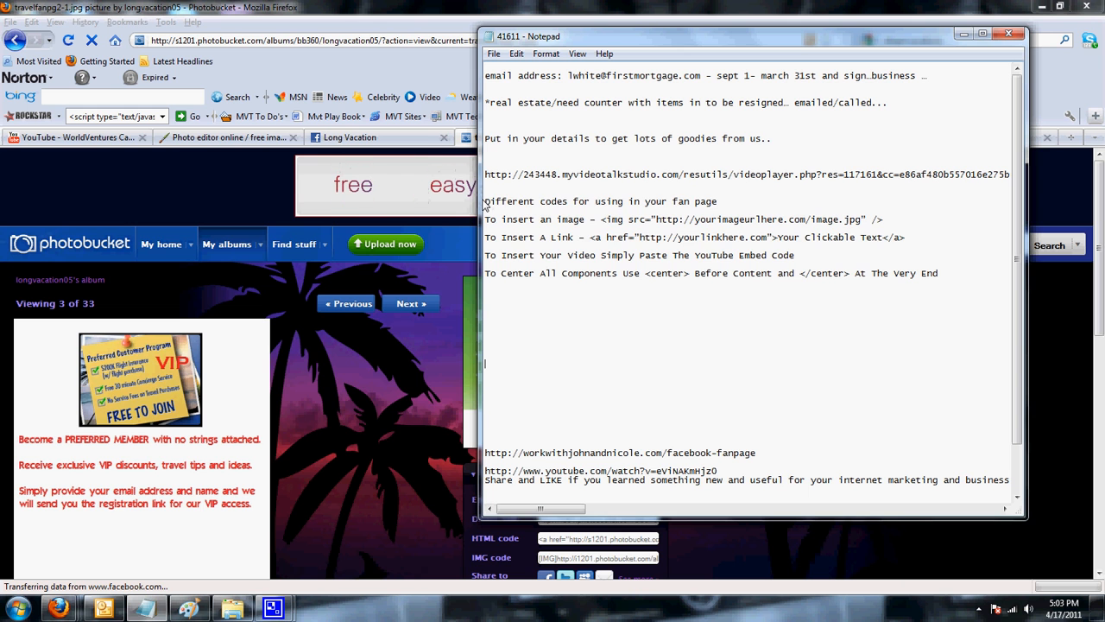
{"action": "left_click_drag", "start_coordinate": [488, 204], "coordinate": [970, 319]}
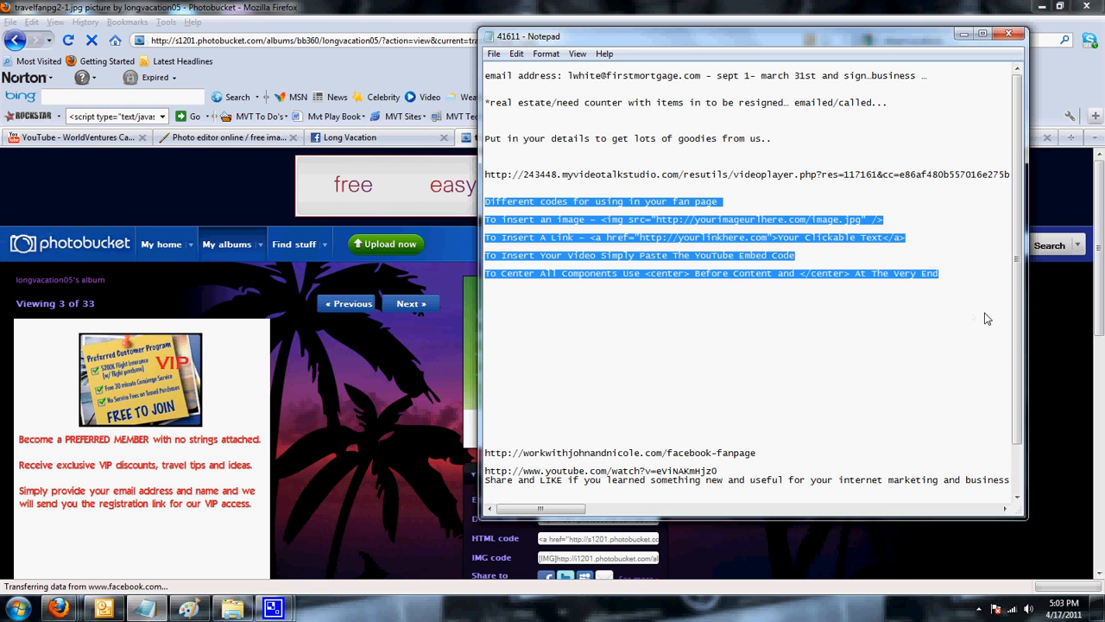
{"action": "left_click", "coordinate": [736, 339]}
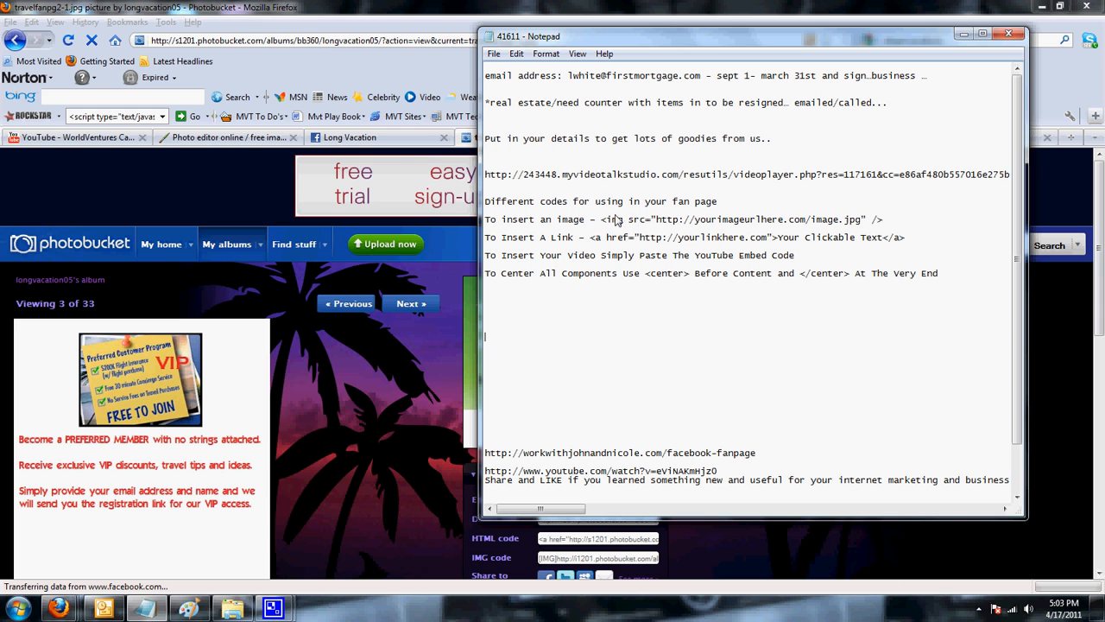
{"action": "left_click_drag", "start_coordinate": [601, 219], "coordinate": [889, 221]}
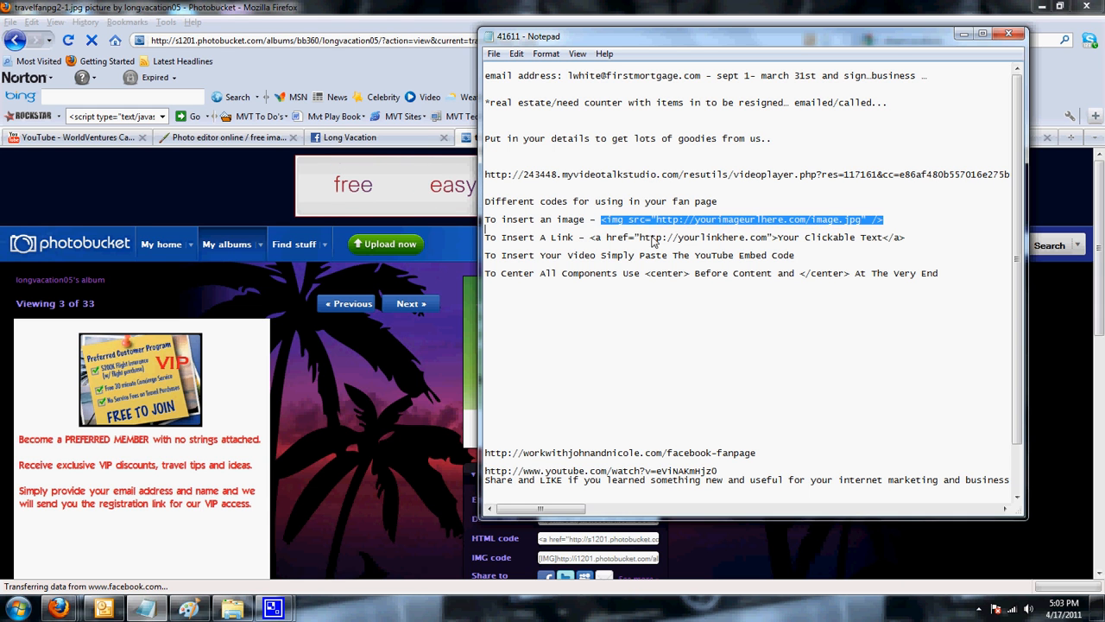
{"action": "left_click_drag", "start_coordinate": [653, 242], "coordinate": [849, 239]}
{"action": "left_click", "coordinate": [735, 410]}
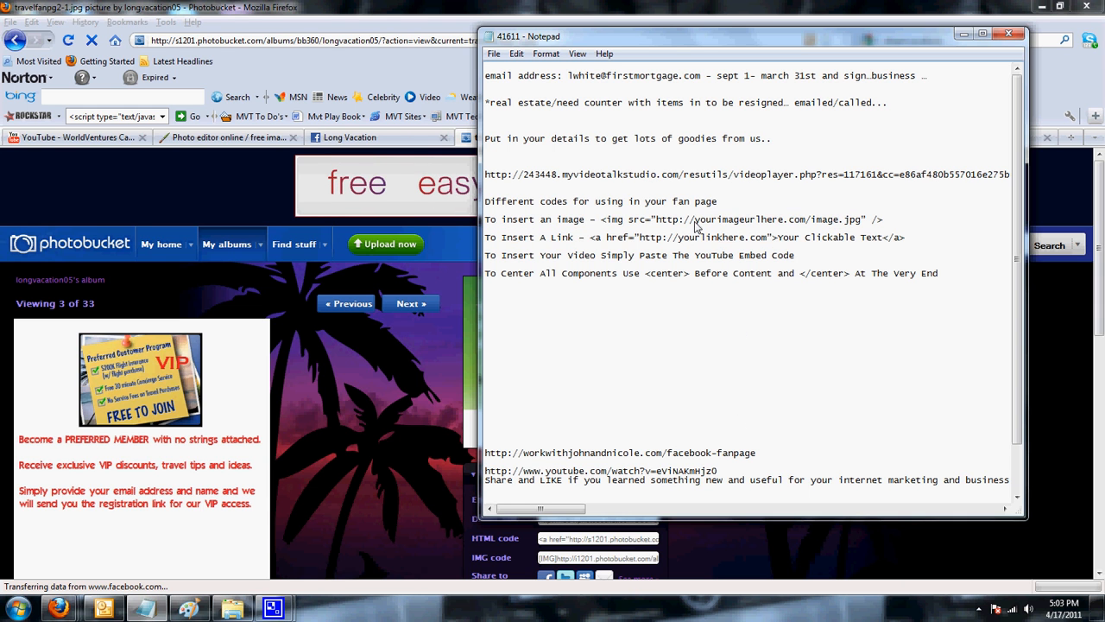
Review the image URL placeholder, the YouTube embed line and the center tag instructions in the fan page code notes
{"action": "left_click_drag", "start_coordinate": [695, 222], "coordinate": [810, 226]}
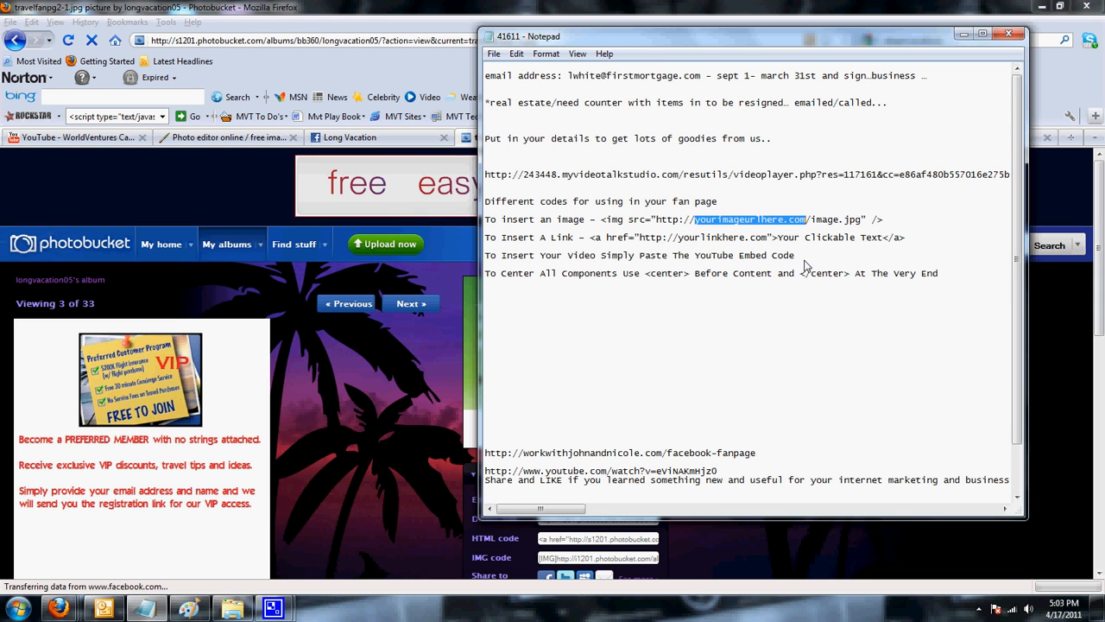
{"action": "left_click_drag", "start_coordinate": [801, 258], "coordinate": [618, 250]}
{"action": "left_click", "coordinate": [612, 295]}
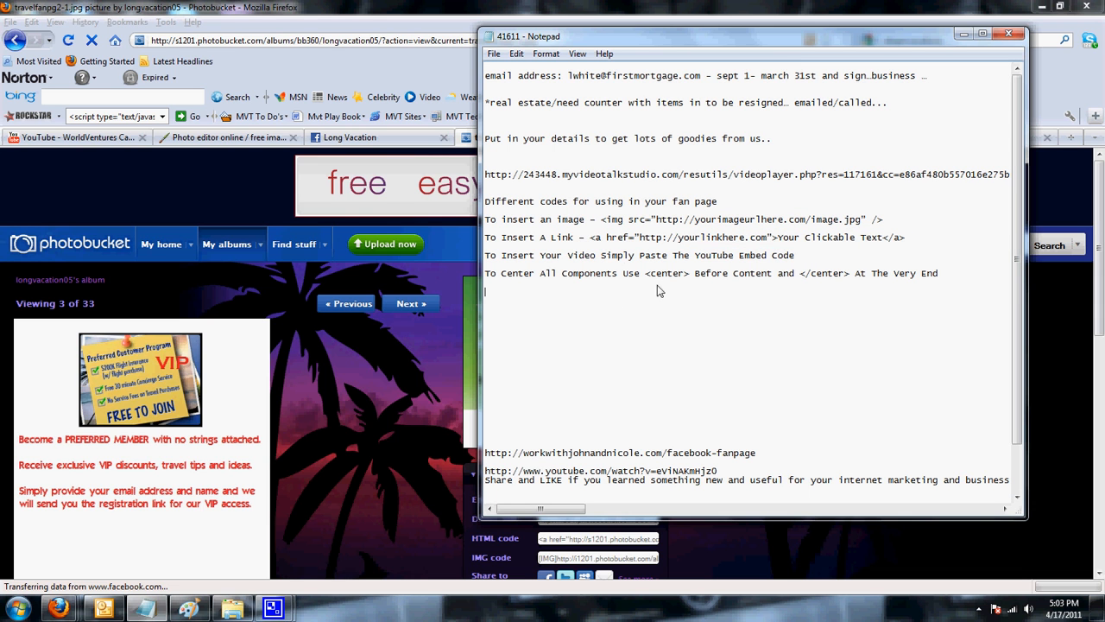
{"action": "left_click_drag", "start_coordinate": [647, 279], "coordinate": [881, 298]}
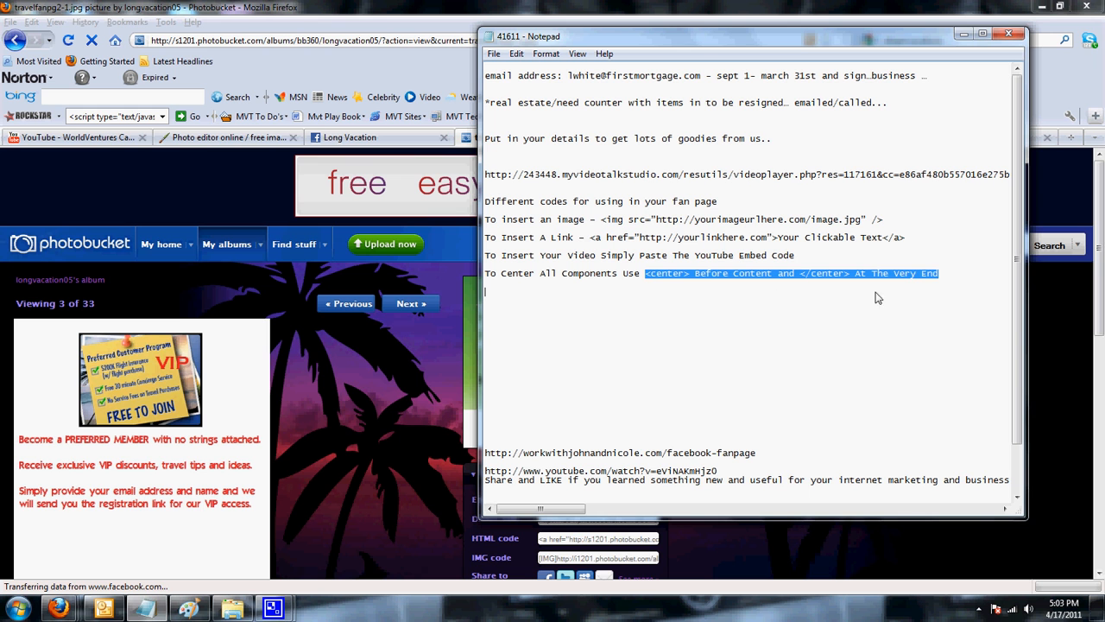
{"action": "left_click", "coordinate": [894, 319]}
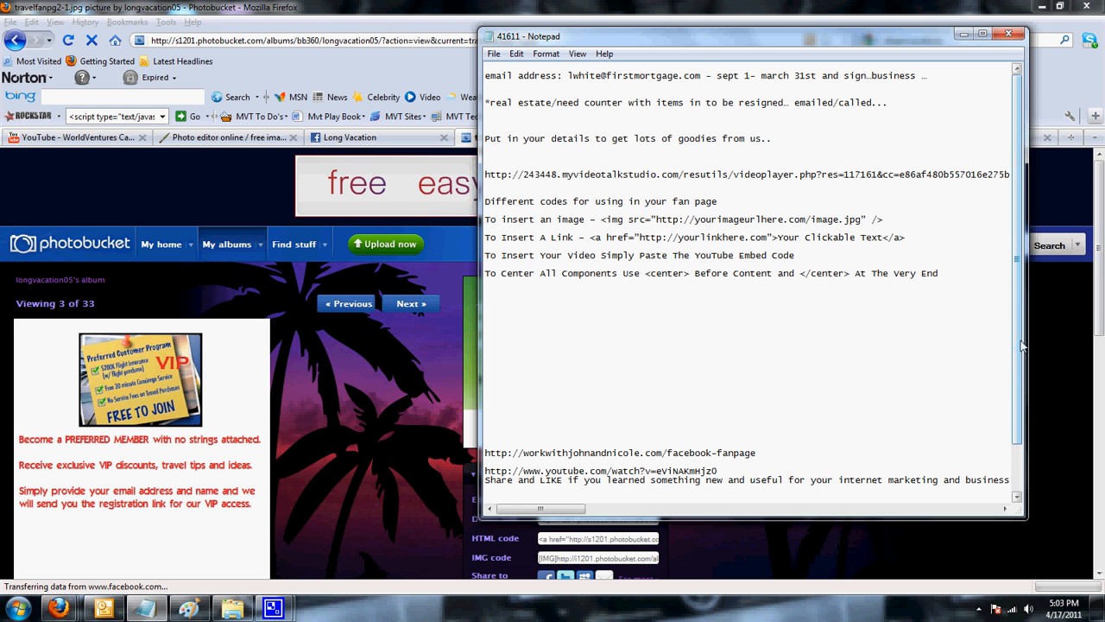
Return to the Long Vacation page in Firefox, reopen the Welcome tab's editor, save it and open the tab preview
{"action": "left_click", "coordinate": [1063, 322]}
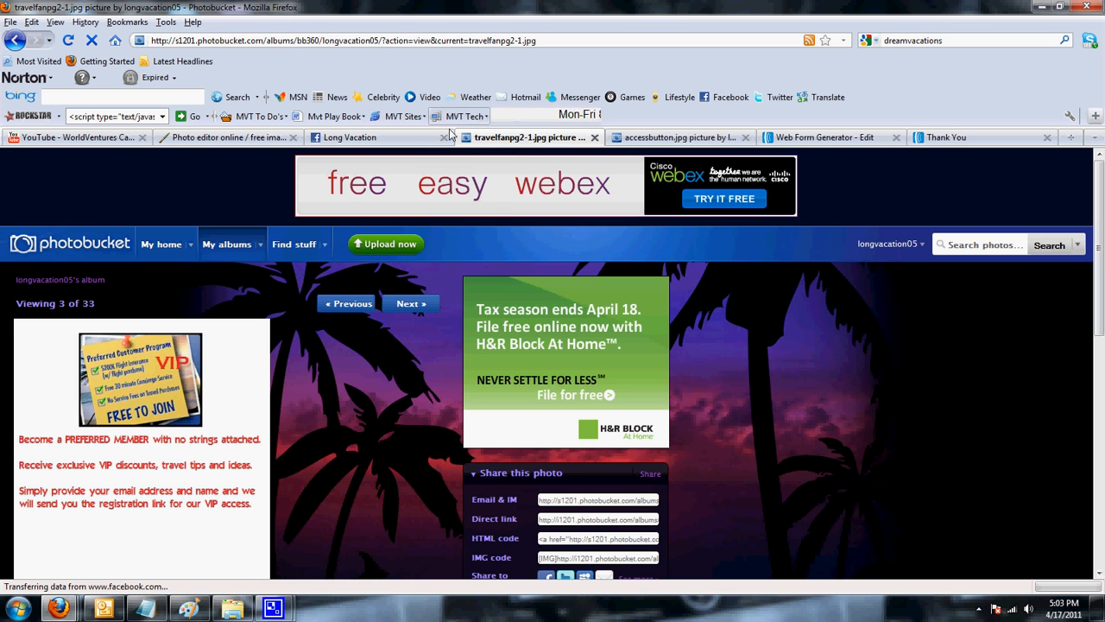
{"action": "left_click", "coordinate": [371, 138]}
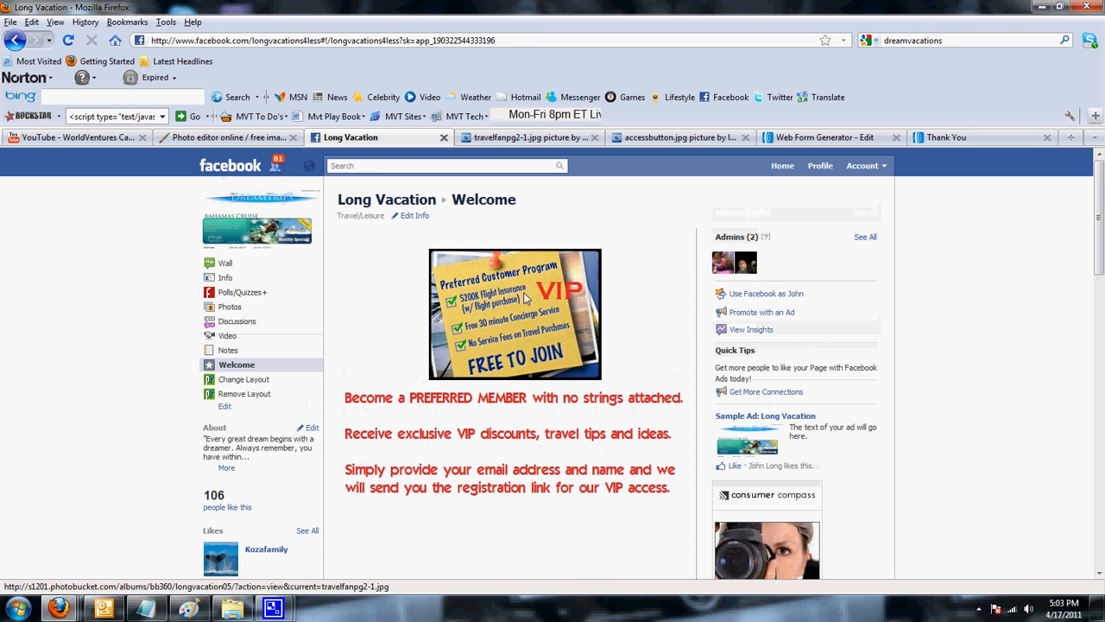
{"action": "left_click", "coordinate": [251, 366]}
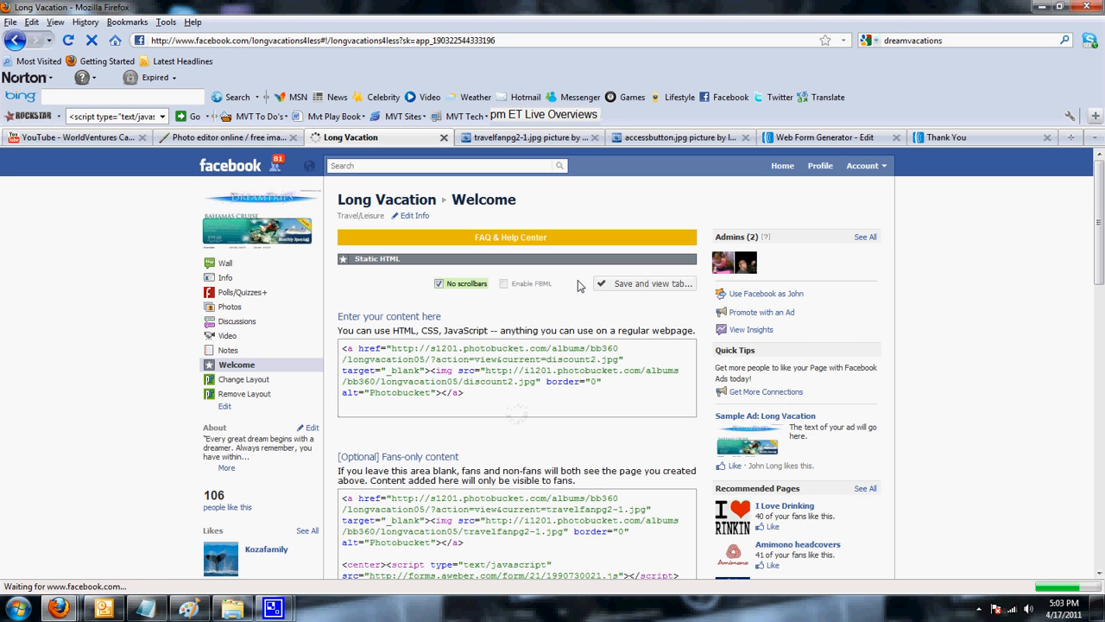
{"action": "left_click", "coordinate": [627, 286]}
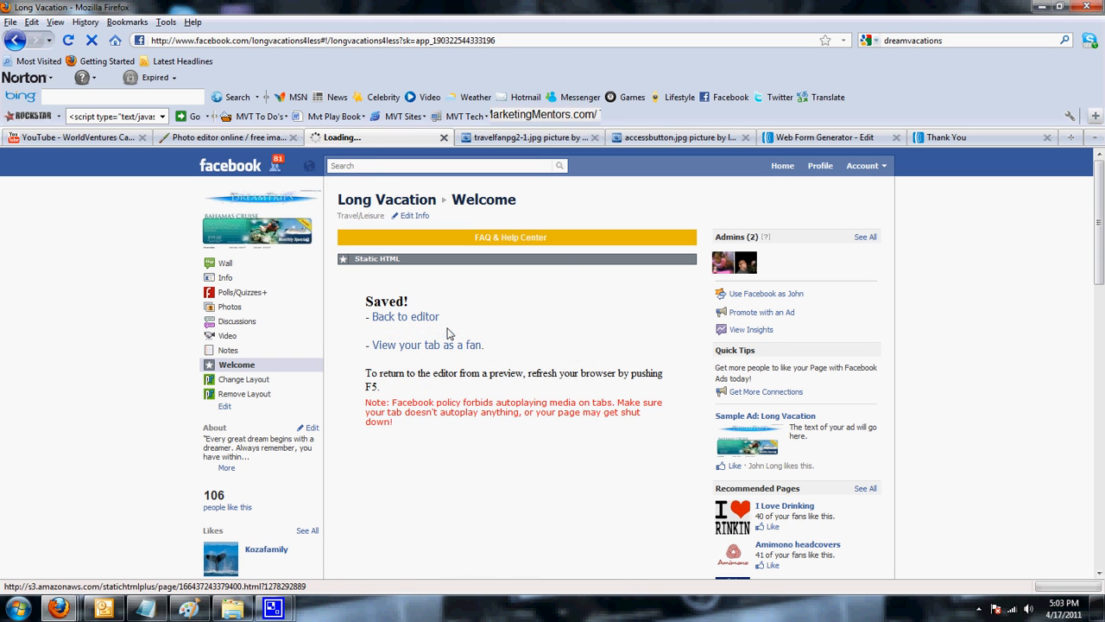
{"action": "left_click", "coordinate": [448, 332]}
Examine the Welcome tab's preview with the like-us image and discount tags from top to bottom
{"action": "scroll", "coordinate": [450, 323], "scroll_direction": "down", "scroll_amount": 4}
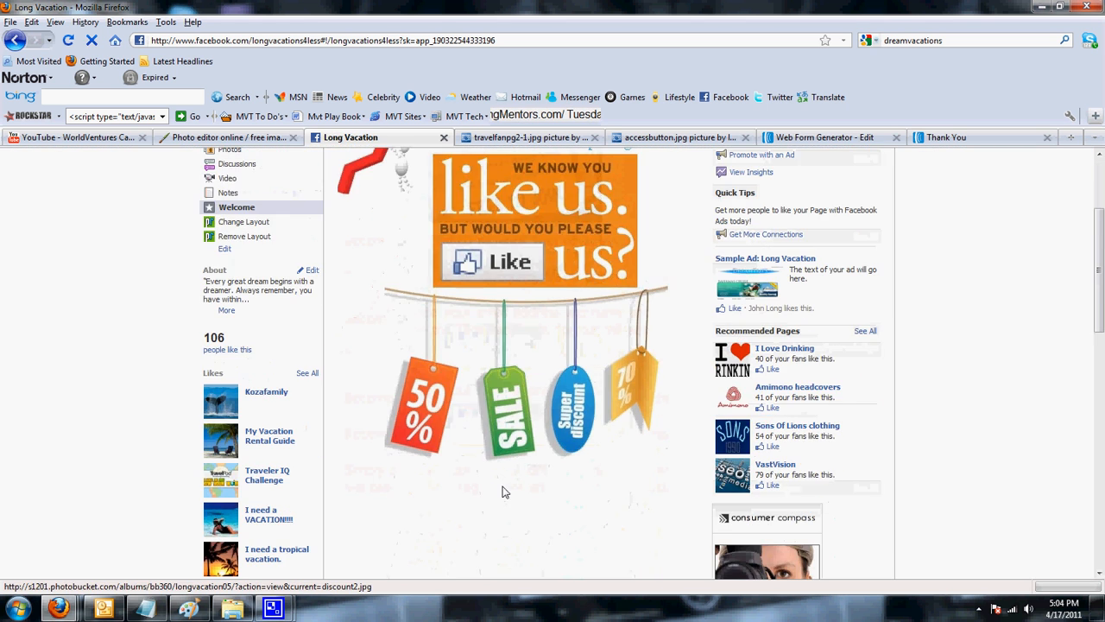
{"action": "scroll", "coordinate": [444, 481], "scroll_direction": "up", "scroll_amount": 1}
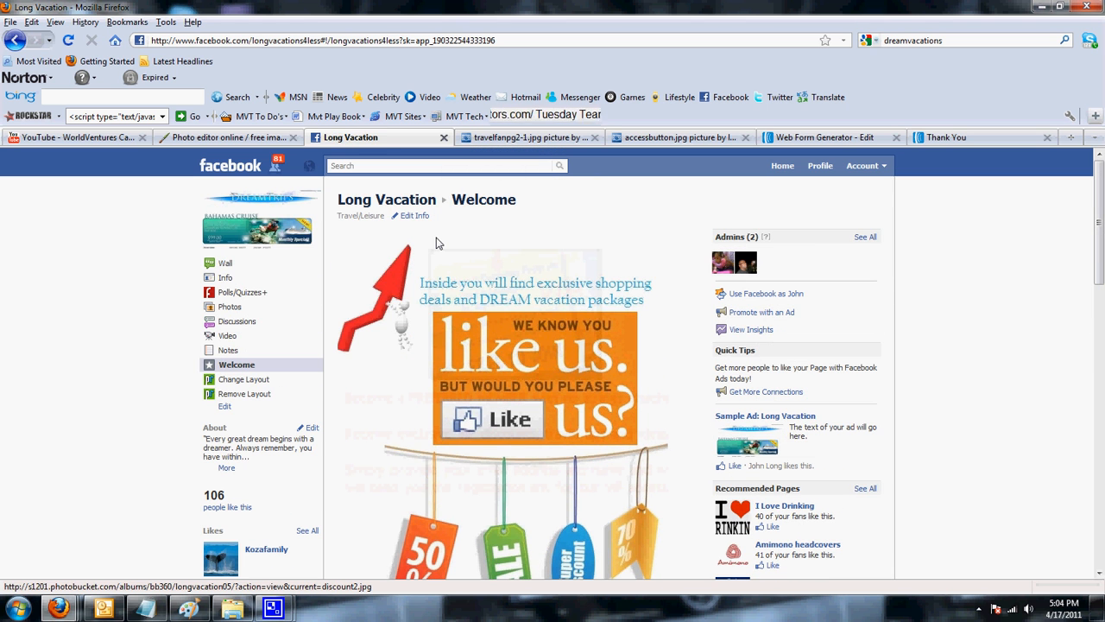
{"action": "scroll", "coordinate": [499, 302], "scroll_direction": "down", "scroll_amount": 5}
{"action": "scroll", "coordinate": [578, 353], "scroll_direction": "down", "scroll_amount": 2}
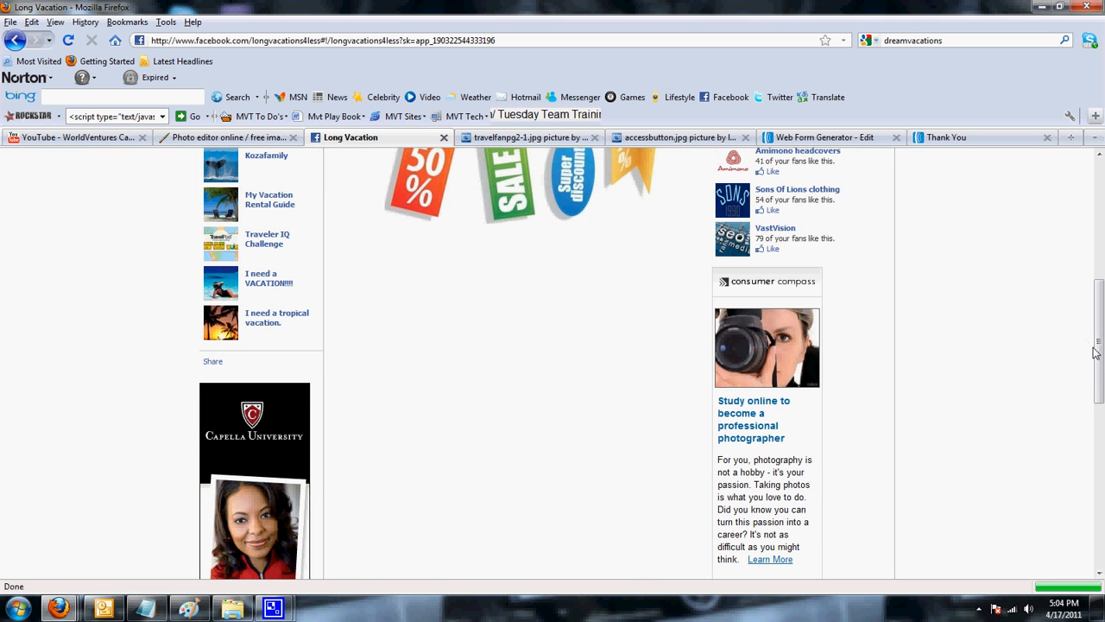
{"action": "scroll", "coordinate": [1098, 358], "scroll_direction": "up", "scroll_amount": 7}
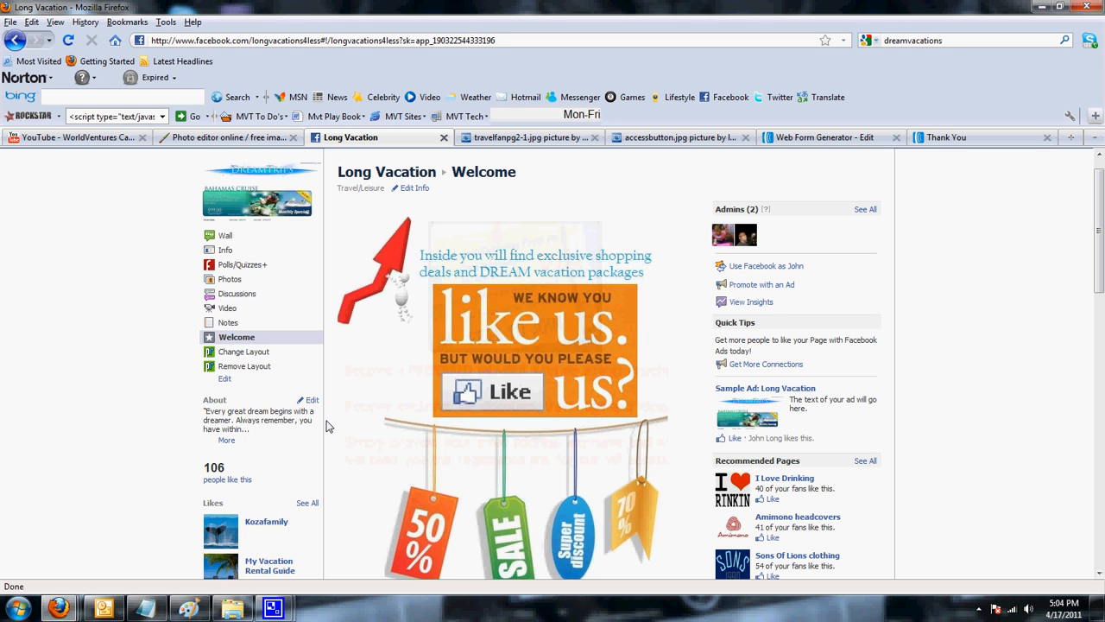
{"action": "scroll", "coordinate": [327, 426], "scroll_direction": "up", "scroll_amount": 1}
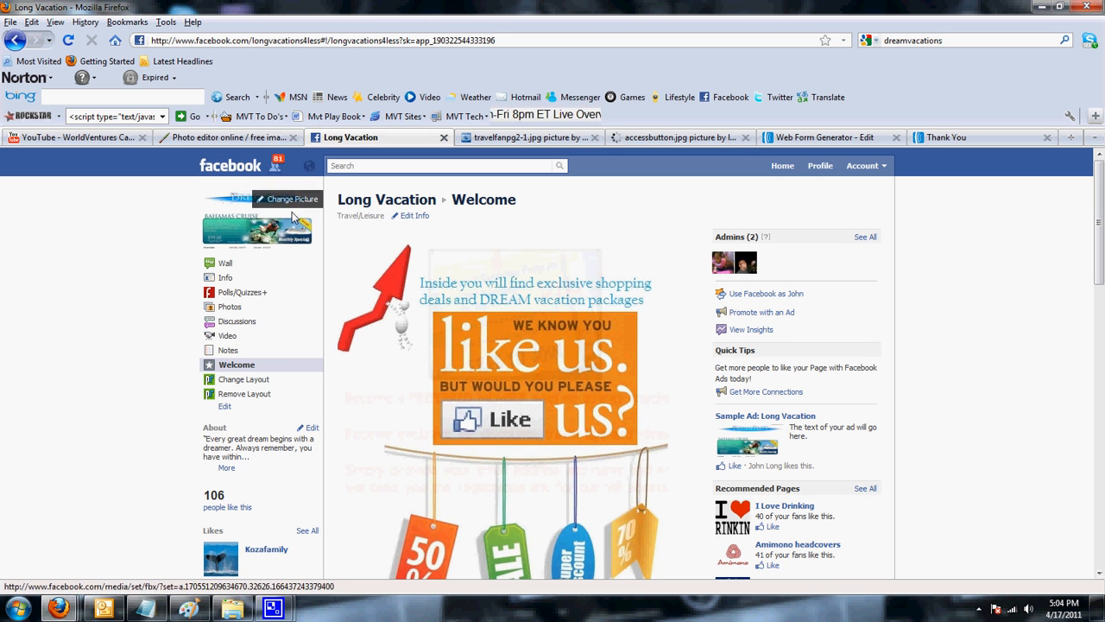
{"action": "mouse_move", "coordinate": [286, 195]}
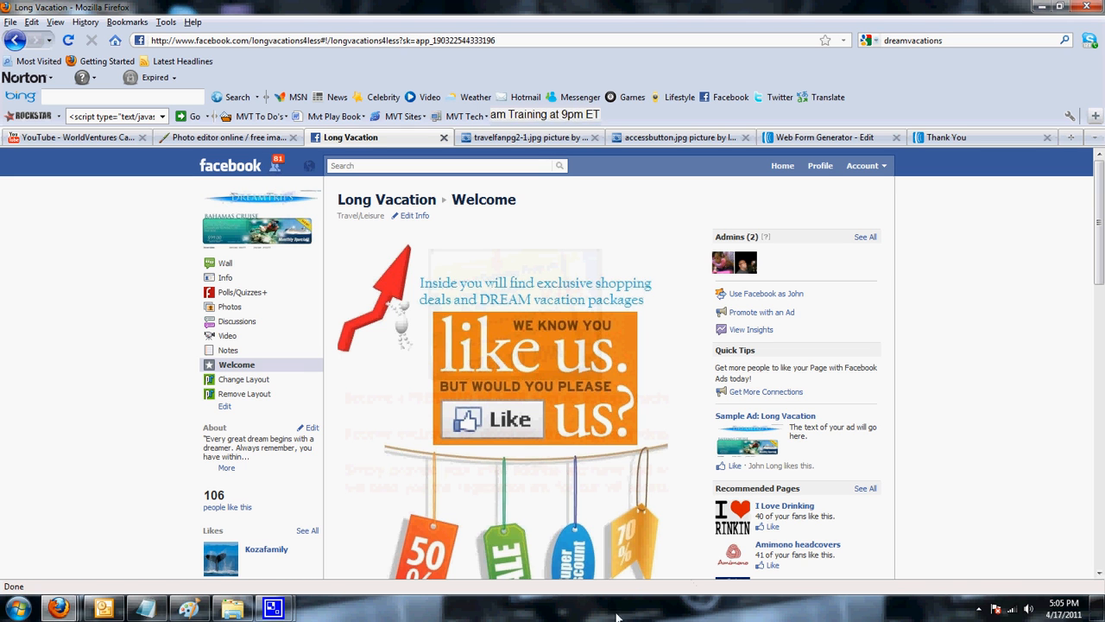
{"action": "right_click", "coordinate": [274, 608]}
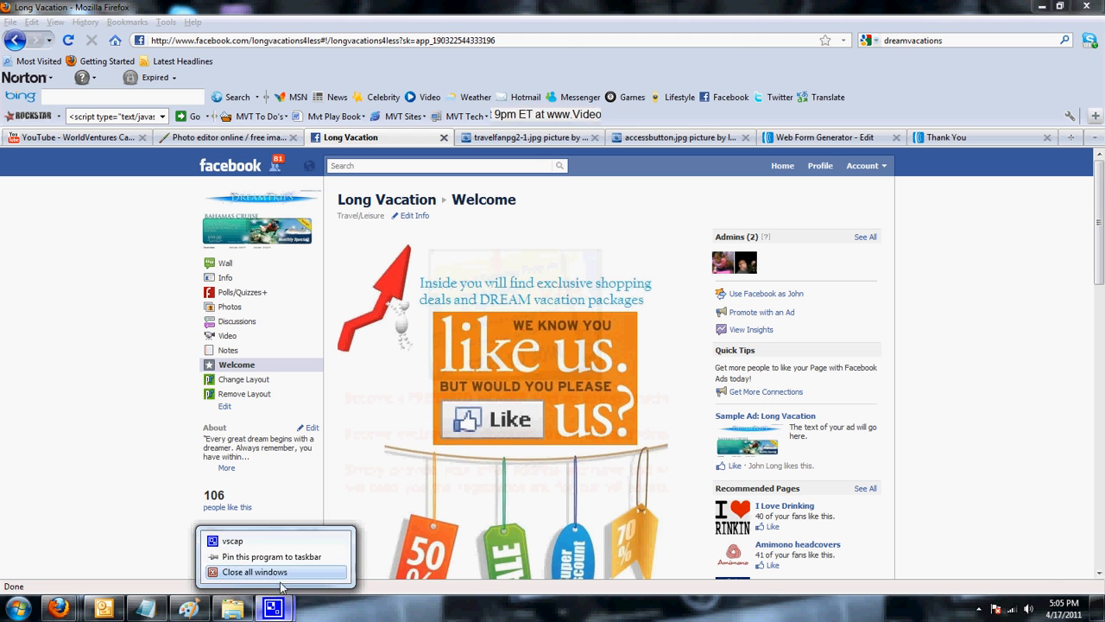
{"action": "left_click", "coordinate": [978, 608]}
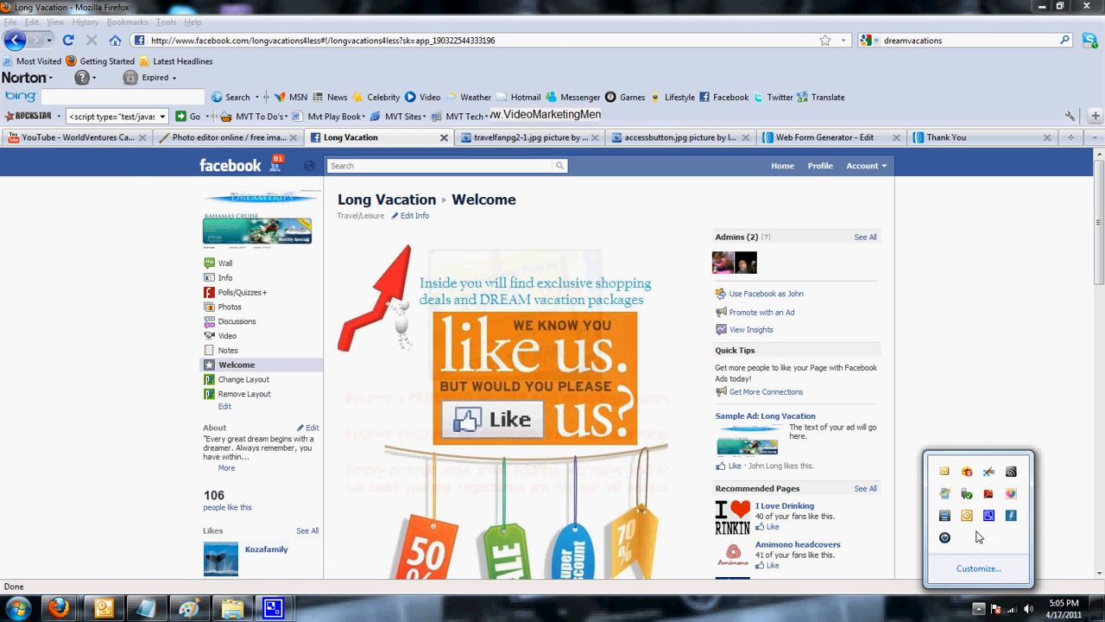